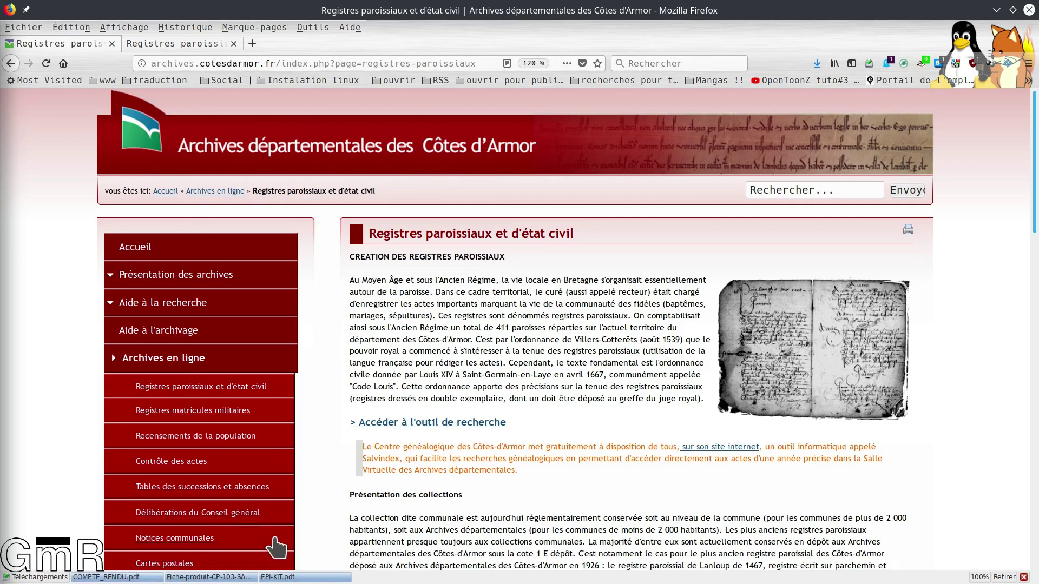
Step: Look through the archives' online collections and open the Registres paroissiaux et d'état civil page and its search tool
scroll(46, 473, "down", 3)
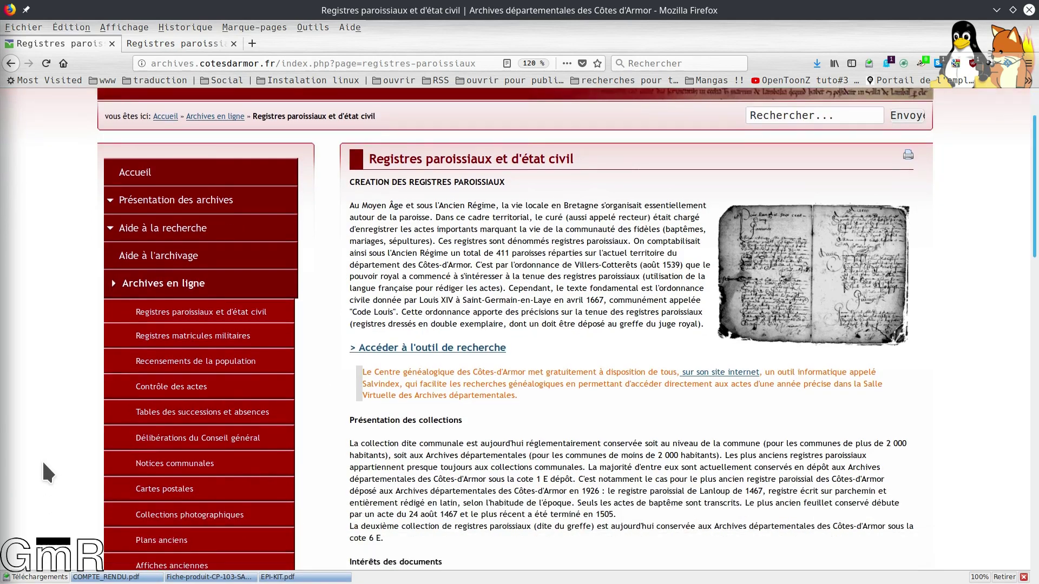
scroll(283, 494, "down", 3)
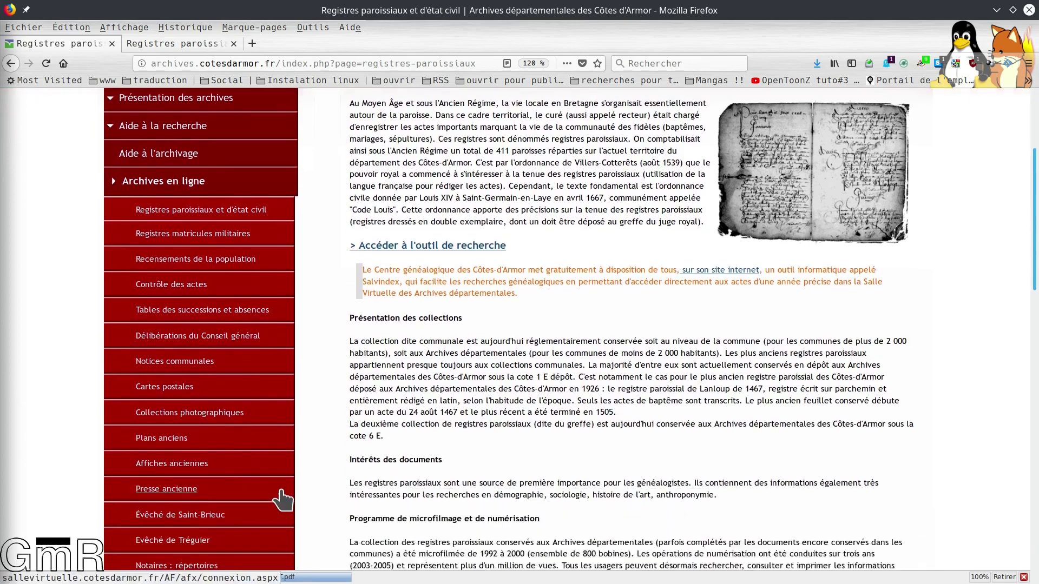
scroll(278, 563, "up", 5)
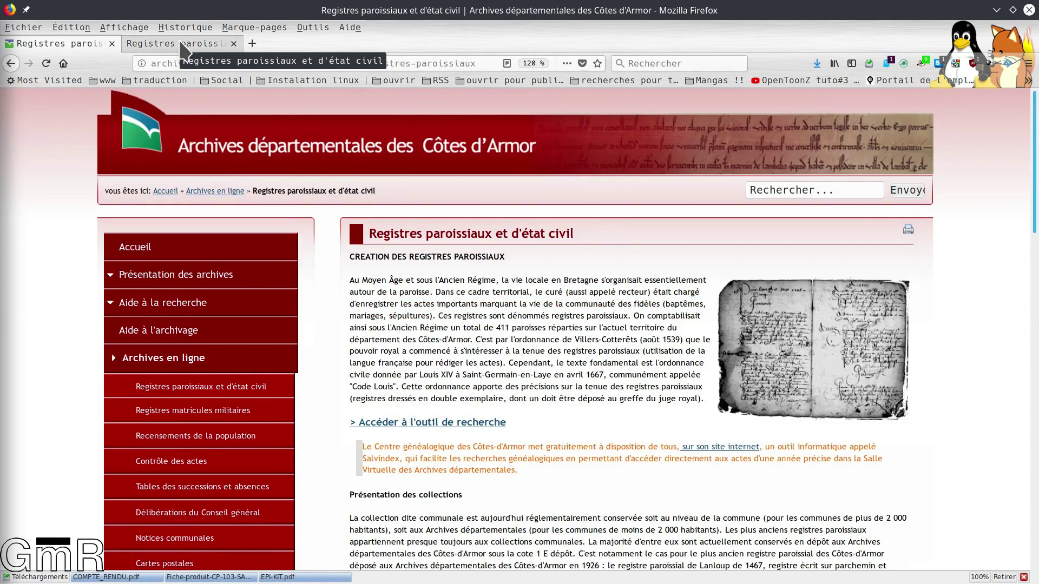
left_click(194, 388)
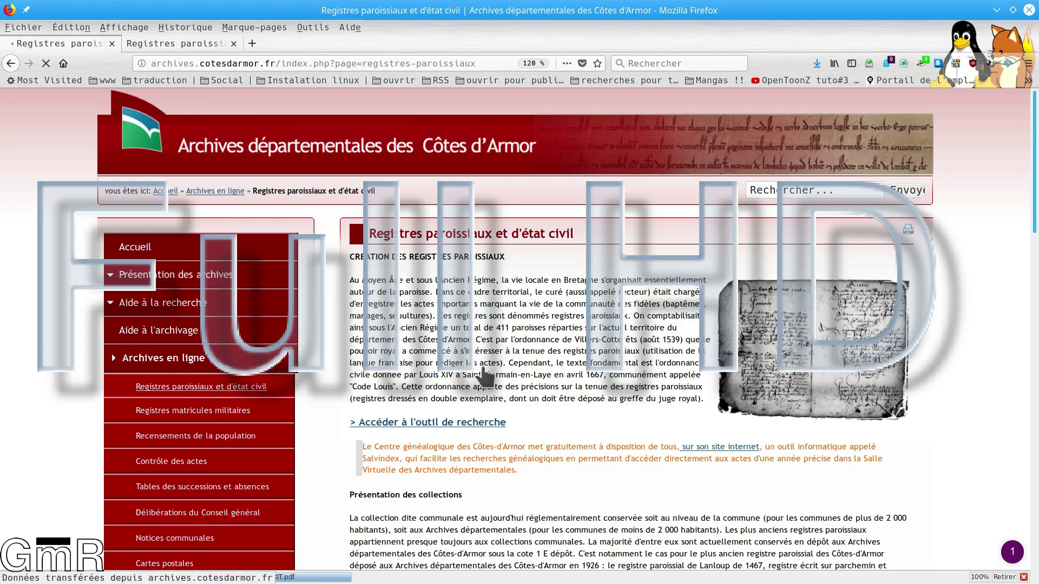
left_click(446, 427)
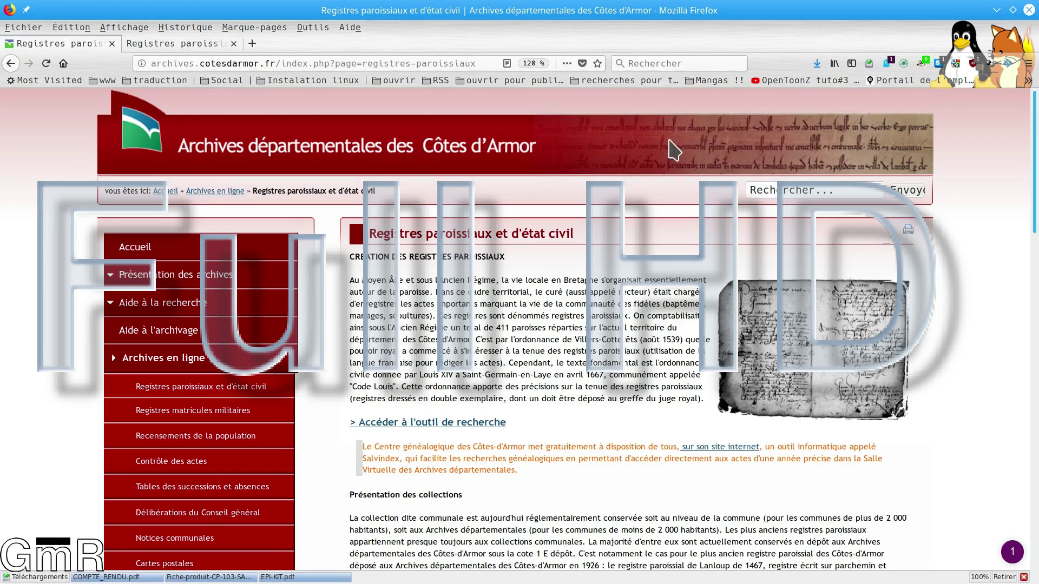
Step: Switch to the already open virtual reading room page, enter the registers without signing in, and accept the reuse conditions
left_click(183, 42)
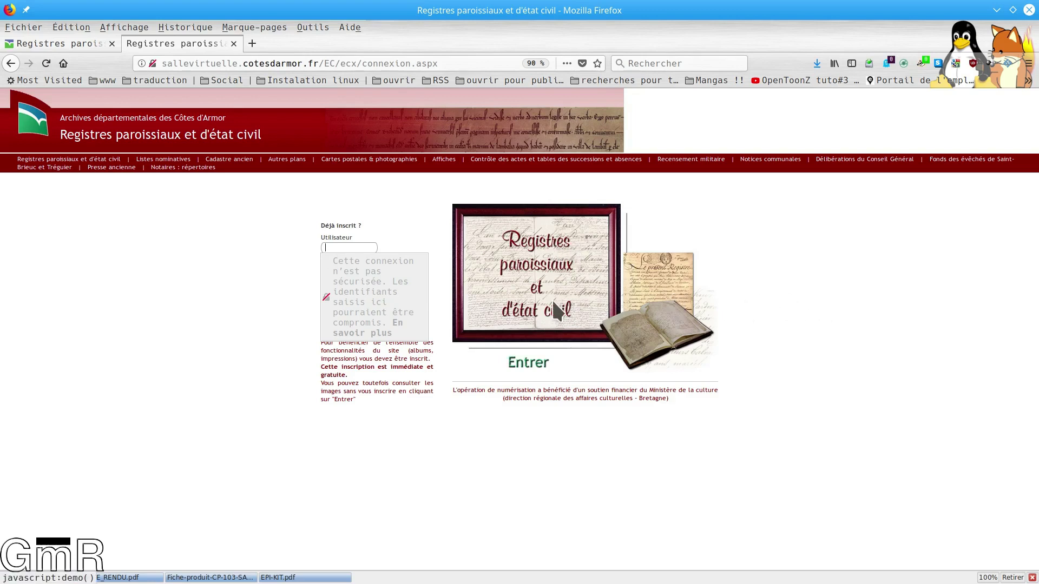
left_click(521, 366)
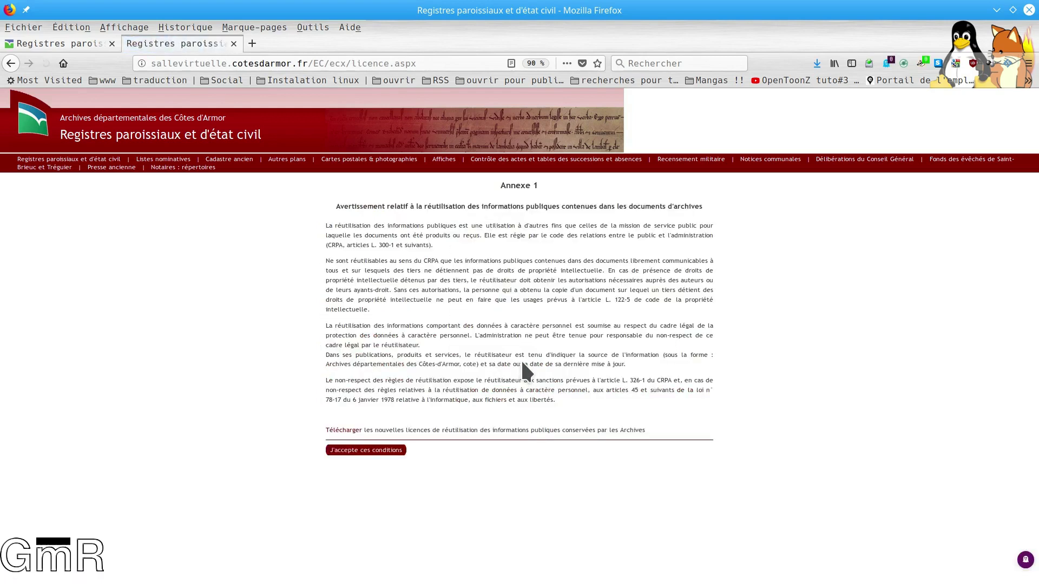
left_click(386, 450)
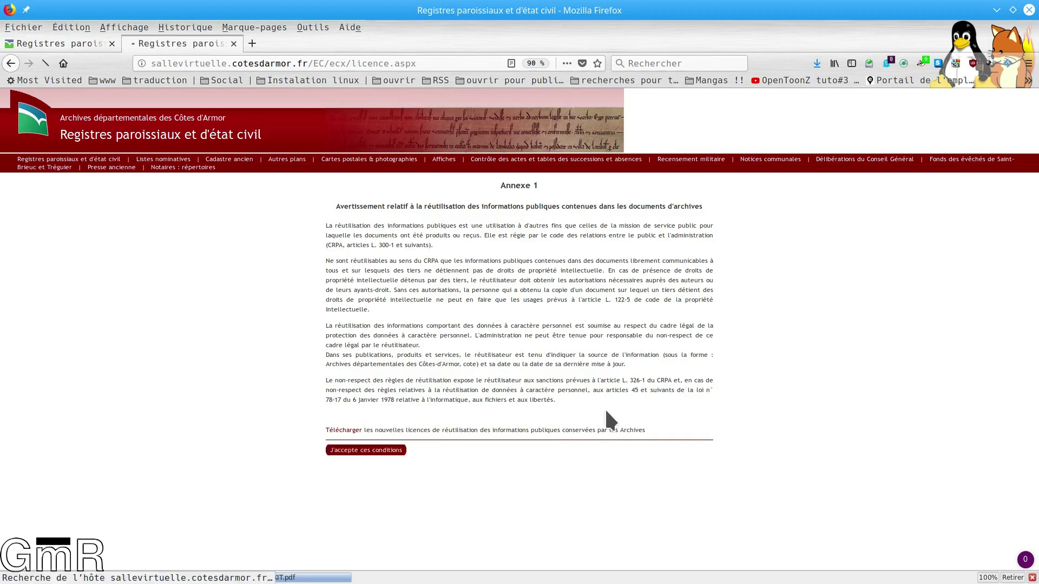
Step: List the parishes beginning with A, choose Allineuc, and open its 1641–1681 lot of parish registers
left_click(112, 245)
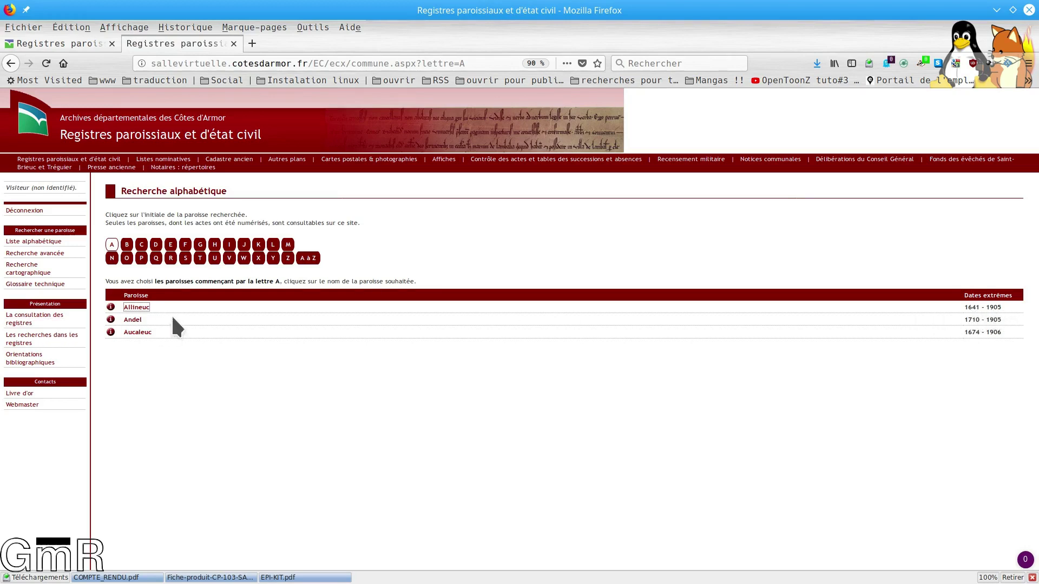
left_click(138, 308)
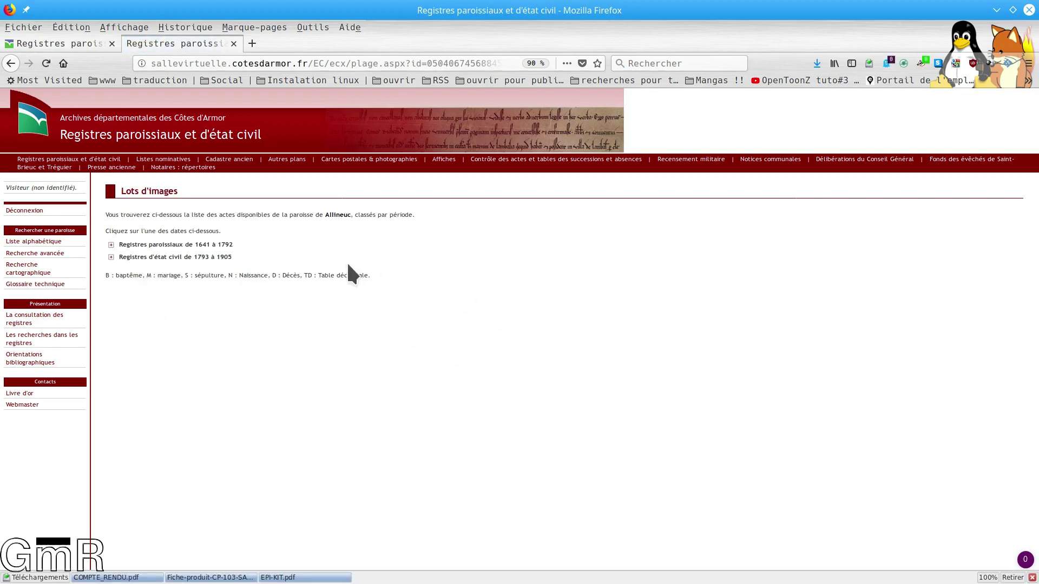
left_click(112, 245)
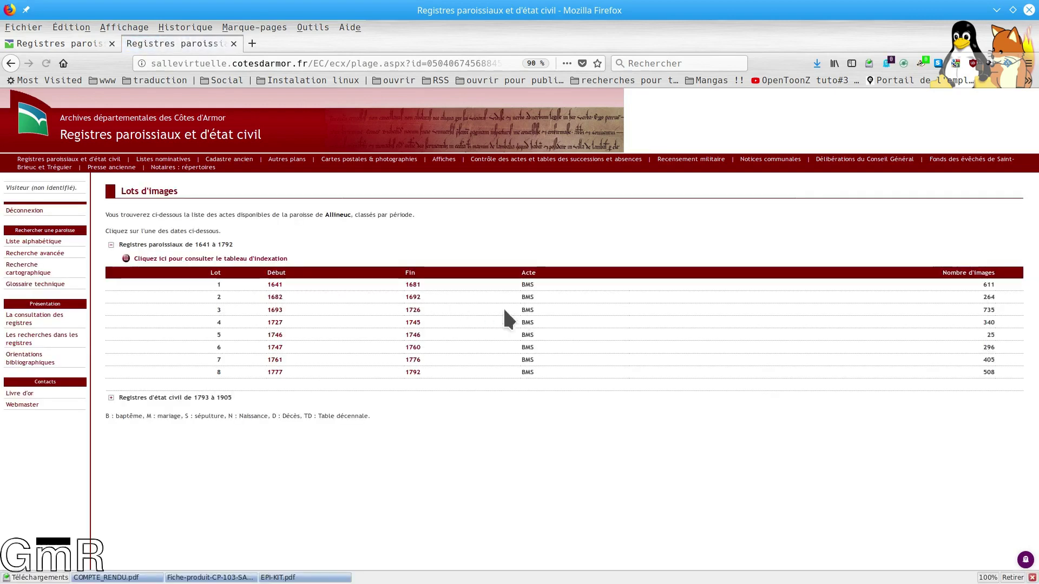
left_click(275, 286)
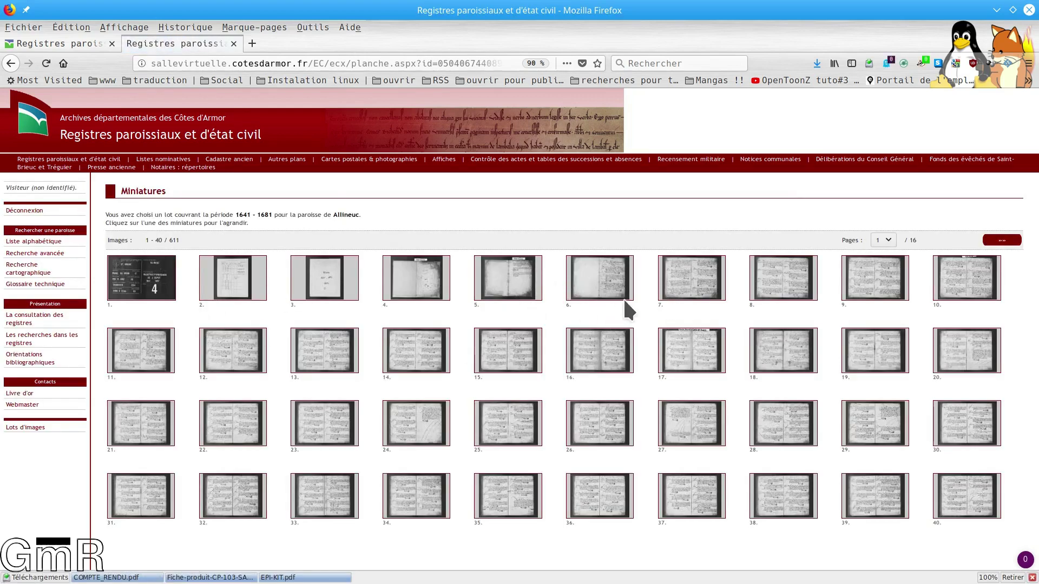
Step: Open image 6 of the Allineuc lot, enlarge the page display to 170%, and zoom in on the handwritten entries
left_click(607, 295)
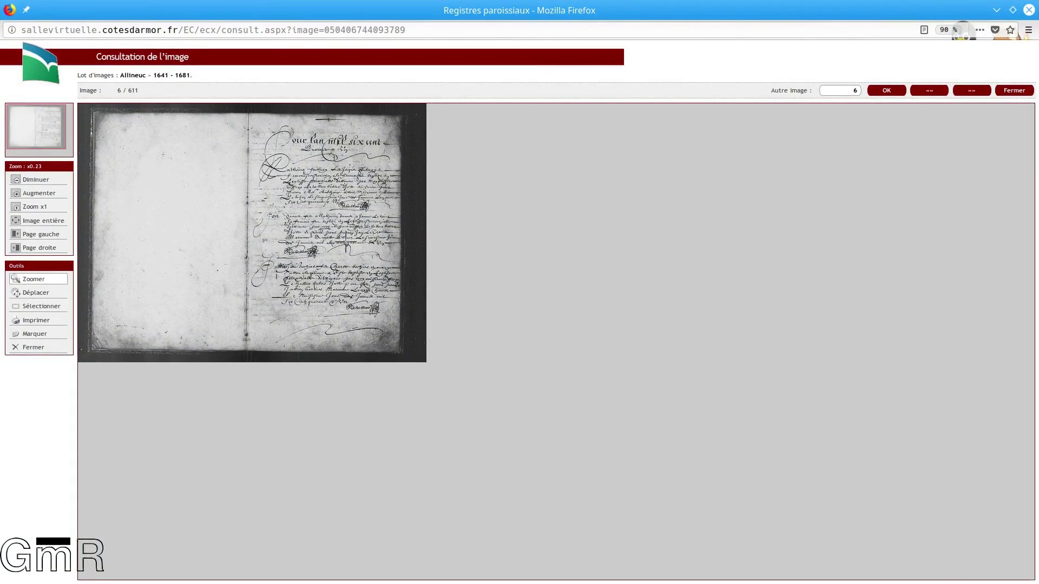
key("ctrl+plus")
key("ctrl+plus")
key("ctrl+plus")
key("ctrl+plus")
key("ctrl+plus")
key("ctrl+plus")
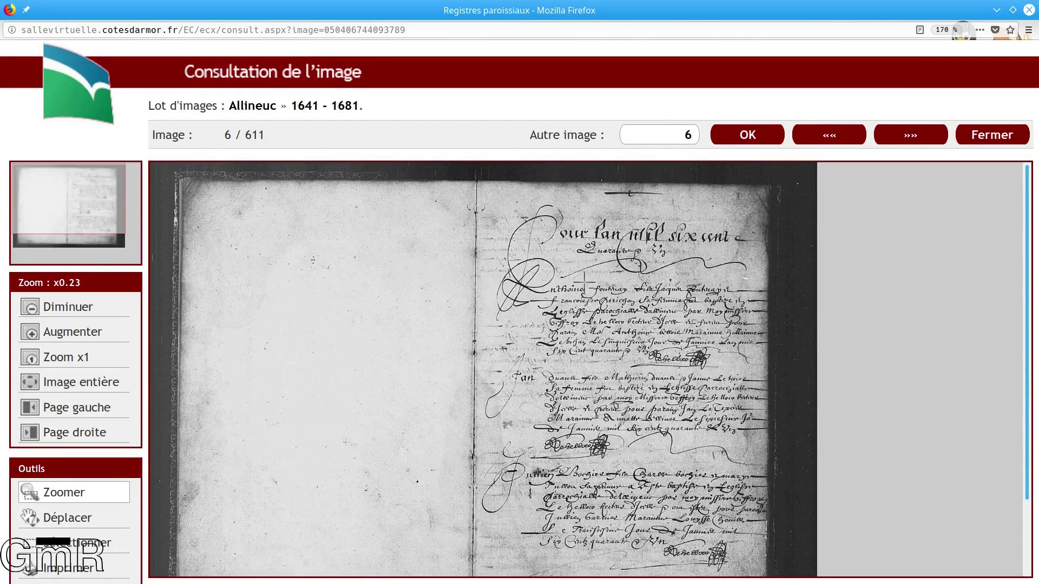
left_click_drag(563, 279, 725, 390)
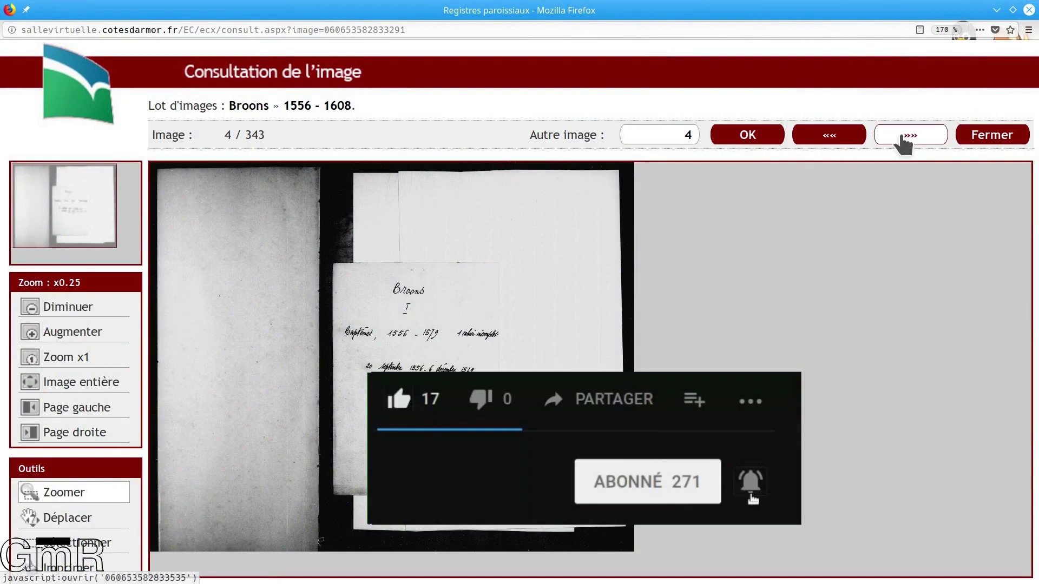
Step: Go to image 5 of the Broons 1556–1608 lot and examine the enlarged handwritten entries on its written page
left_click(919, 142)
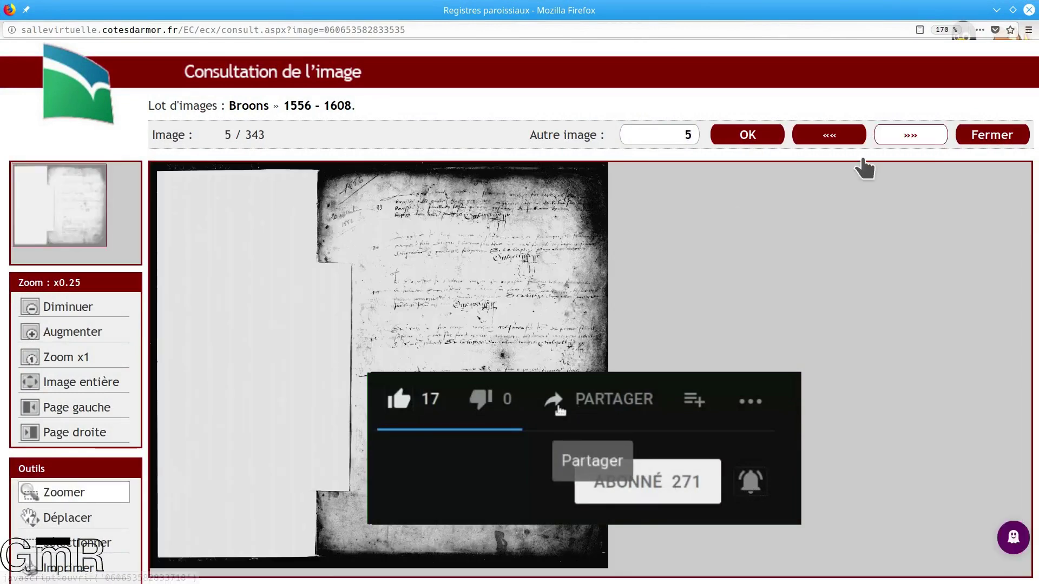
left_click_drag(341, 185, 596, 557)
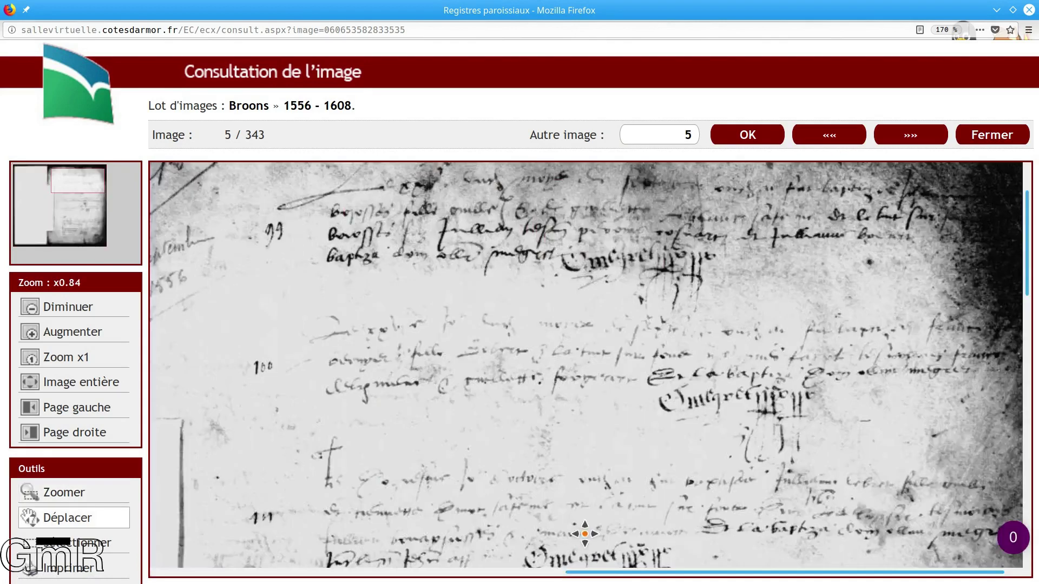
scroll(515, 390, "down", 4)
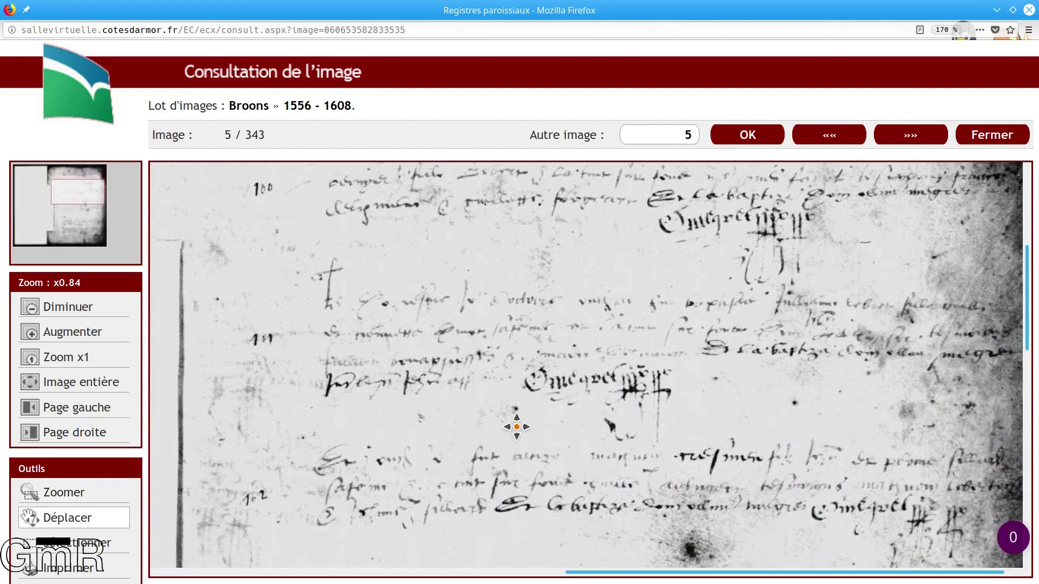
scroll(466, 427, "down", 2)
scroll(466, 428, "down", 5)
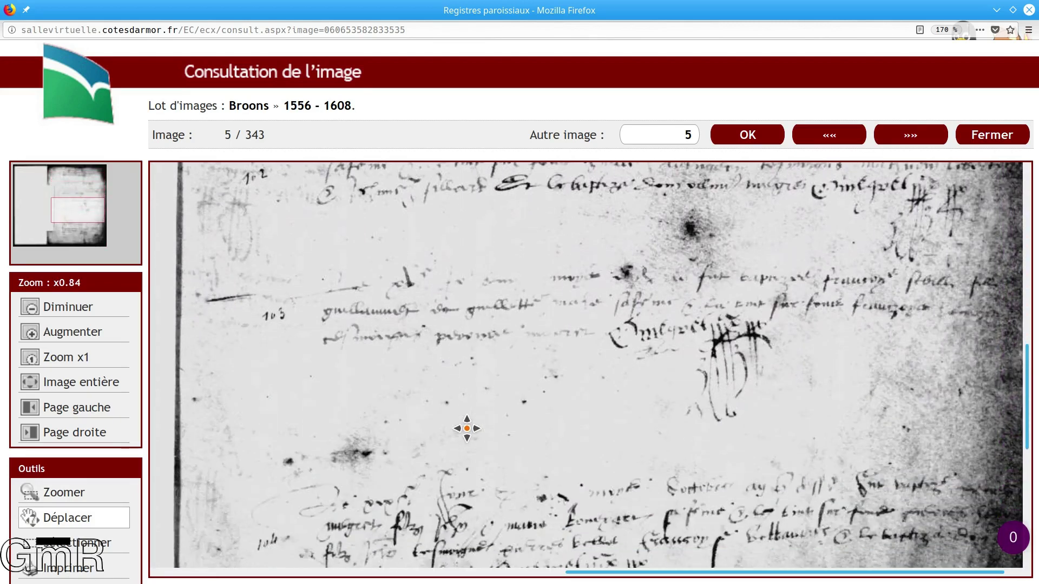
scroll(467, 428, "down", 2)
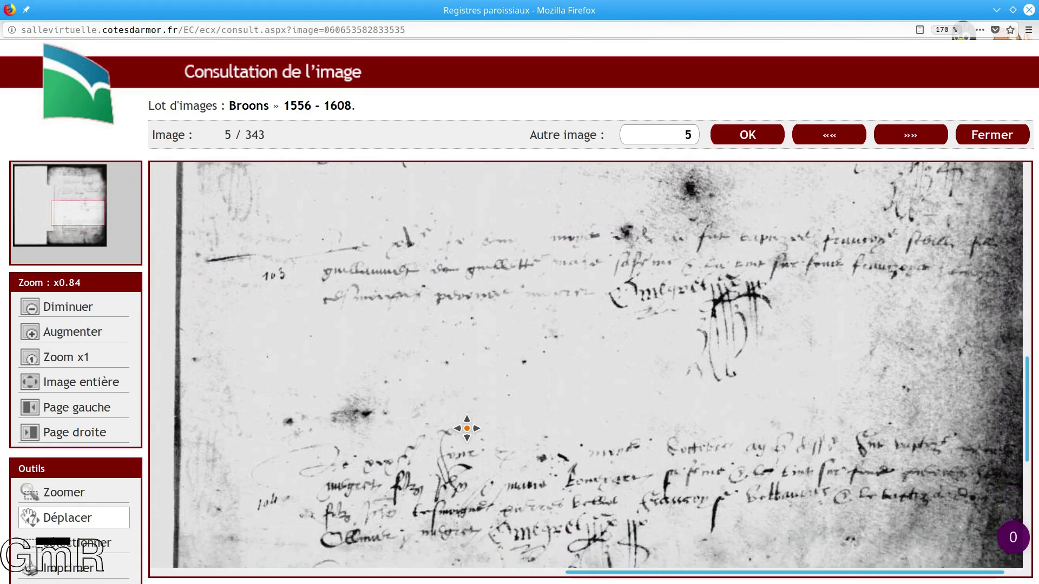
scroll(466, 428, "down", 1)
scroll(569, 333, "up", 2)
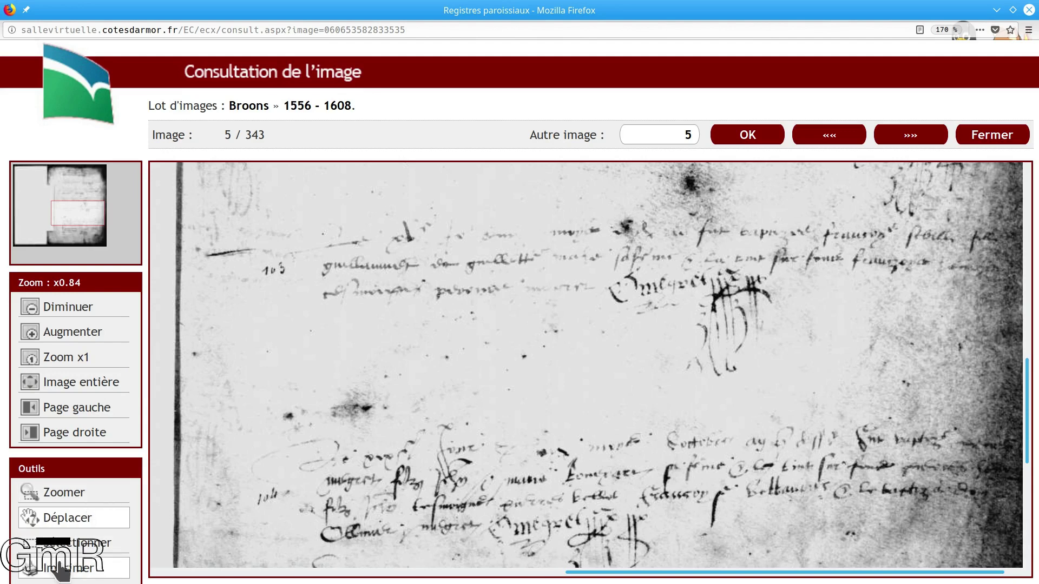
Step: Return to the whole-image view of the register page, display its JPEG on its own, and enlarge it to full size
left_click(82, 383)
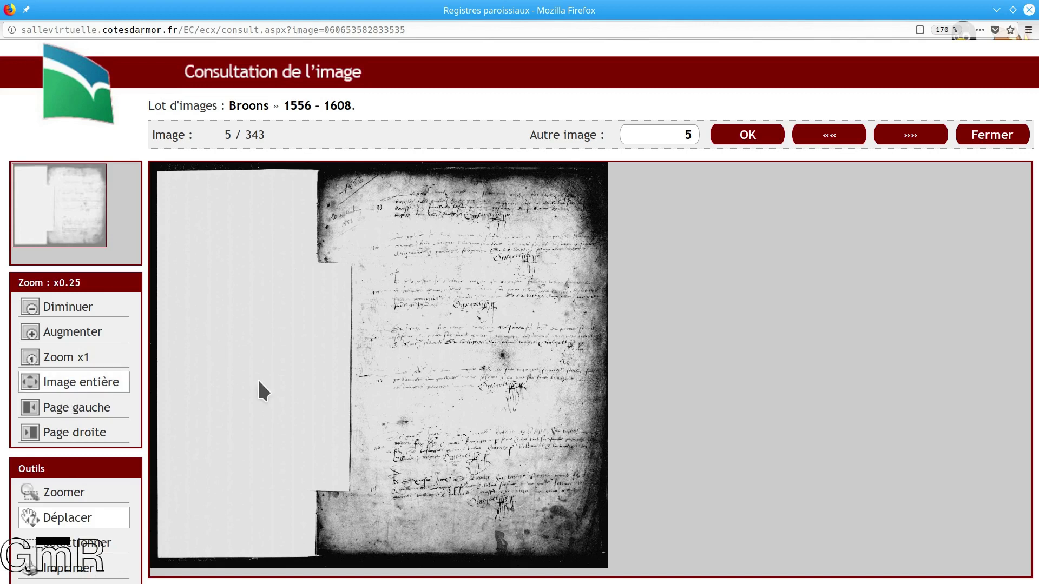
right_click(495, 296)
left_click(469, 278)
right_click(469, 273)
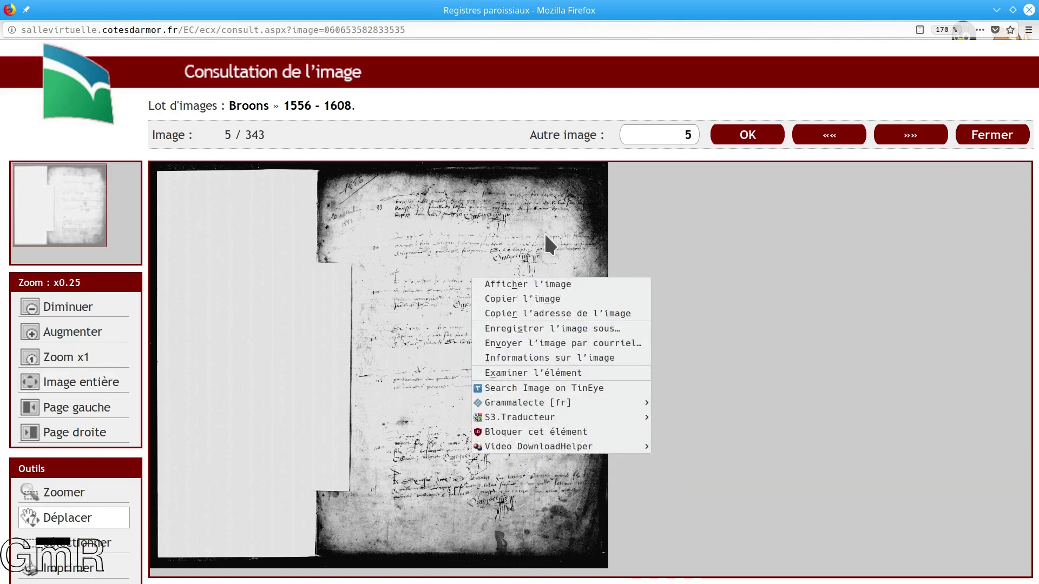
left_click(500, 284)
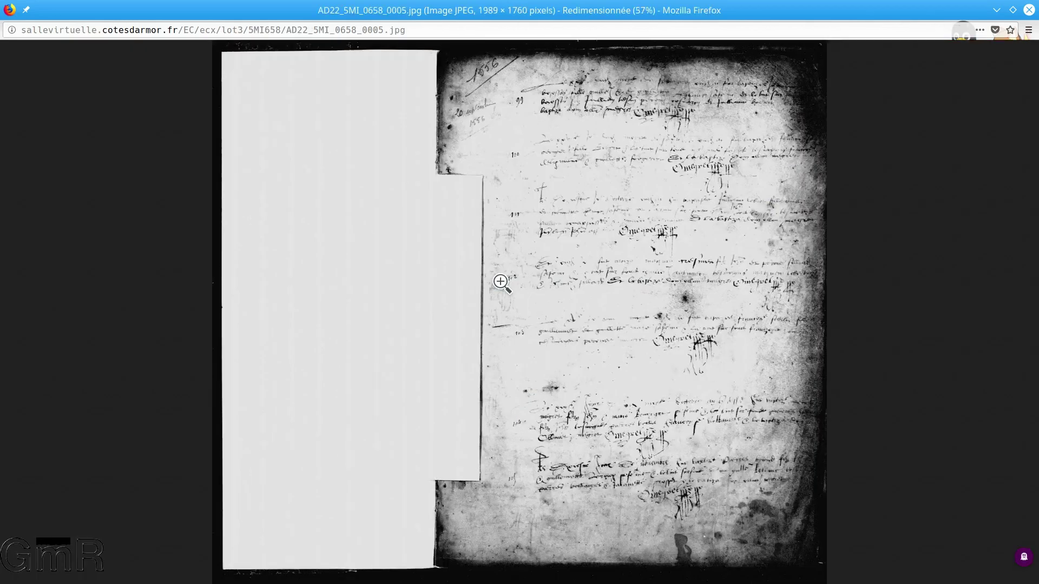
left_click(633, 254)
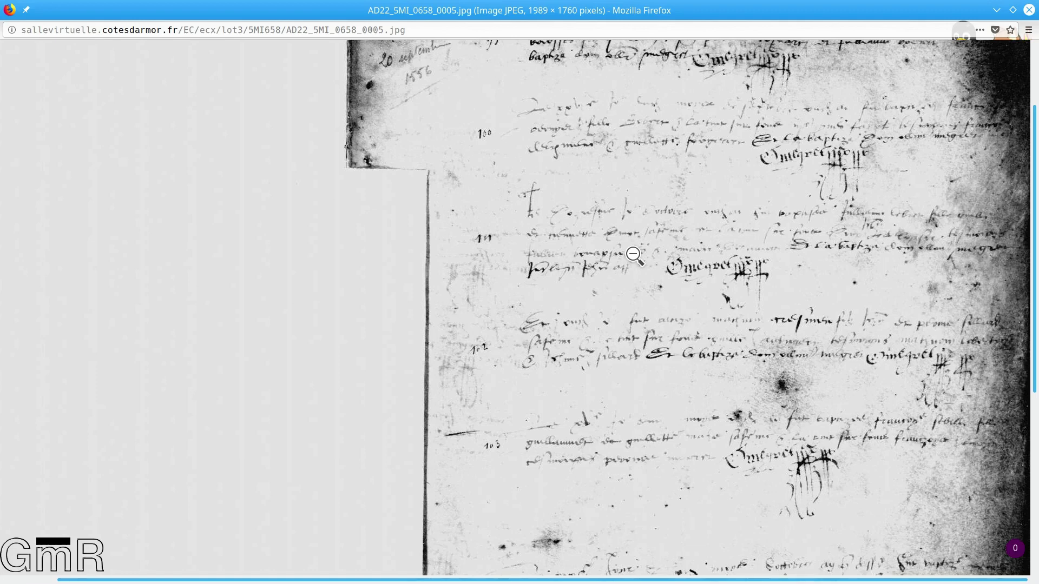
left_click_drag(1035, 173, 1032, 465)
scroll(728, 179, "up", 8)
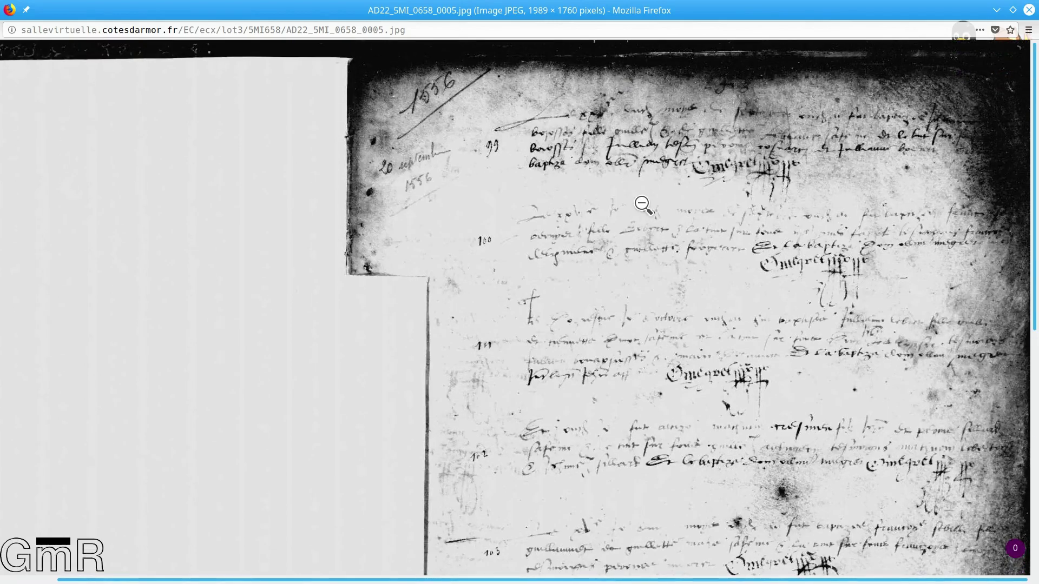
Step: Save the image as "Brons - AD22_5MI_0658_0005.jpg" in the desktop folder "Gimp Redonner de la lisibilité…", replacing the existing file, and close the image window
right_click(643, 205)
left_click(685, 241)
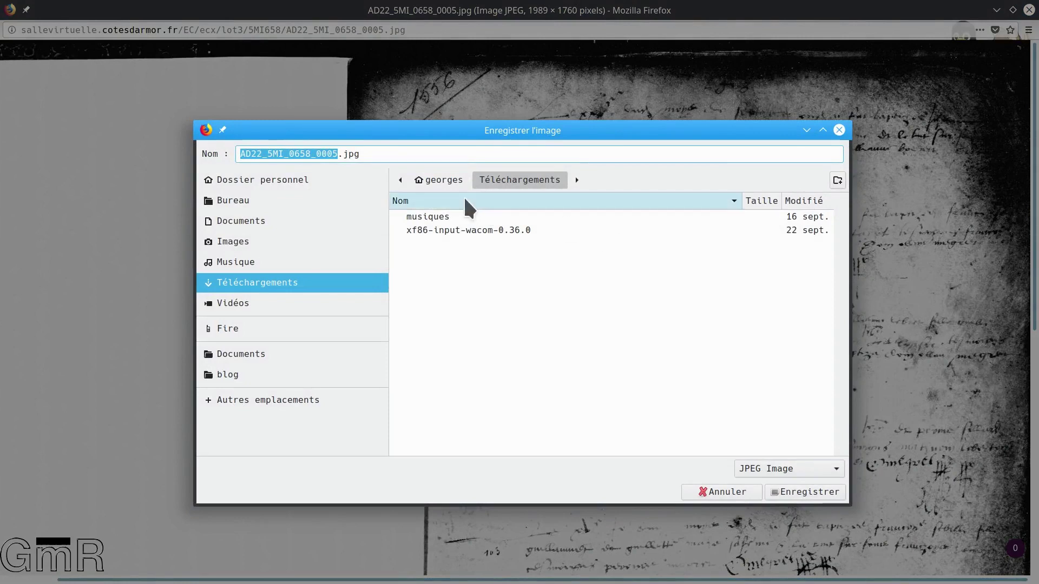
left_click(238, 203)
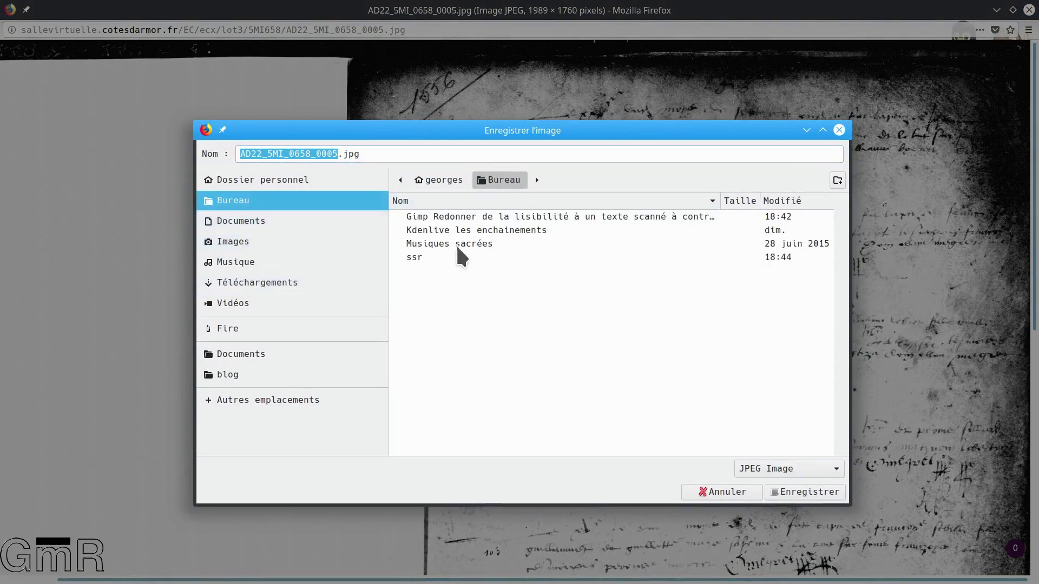
double_click(469, 218)
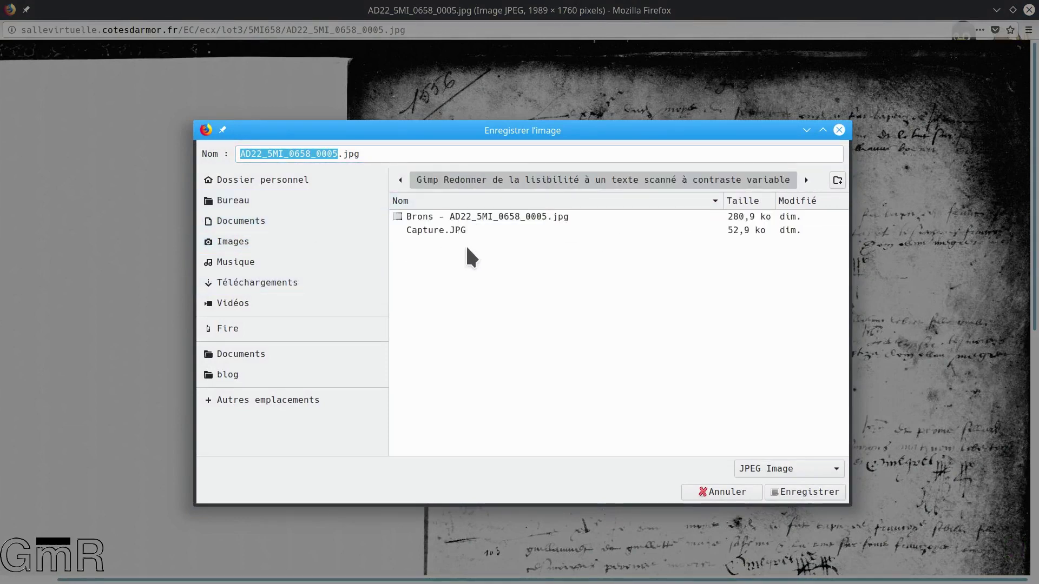
left_click(489, 219)
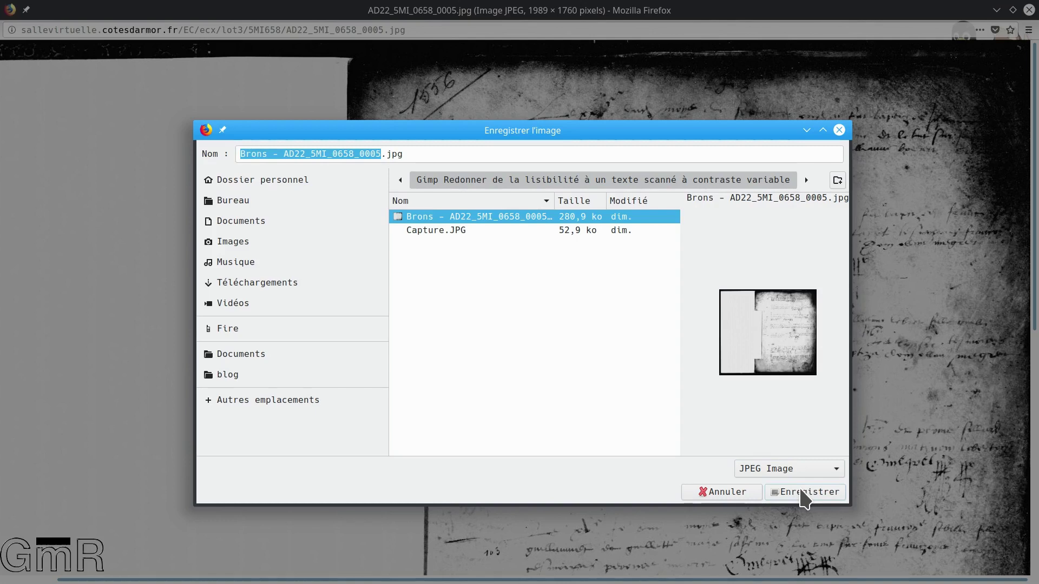
left_click(823, 469)
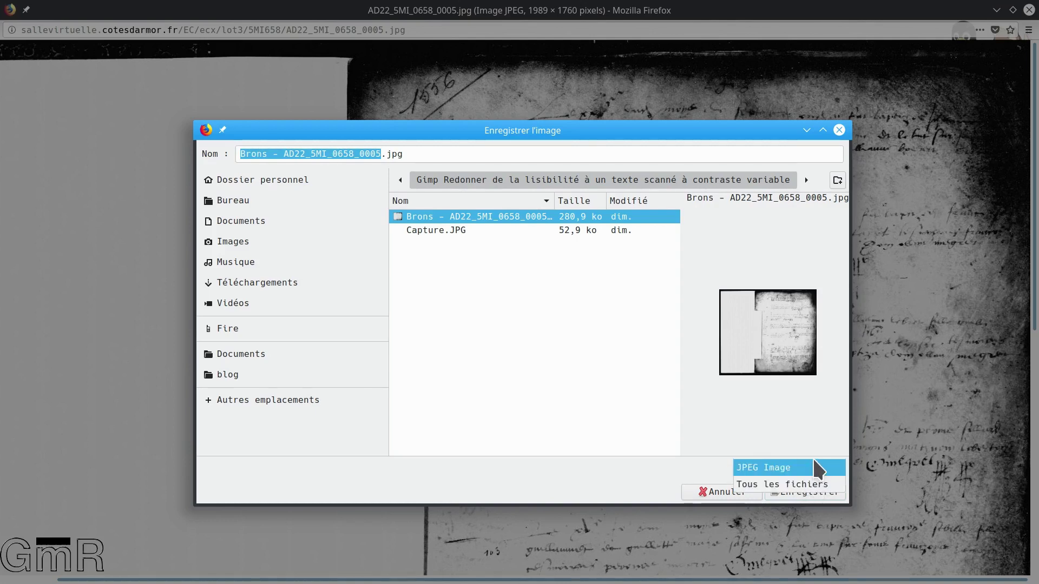
left_click(592, 395)
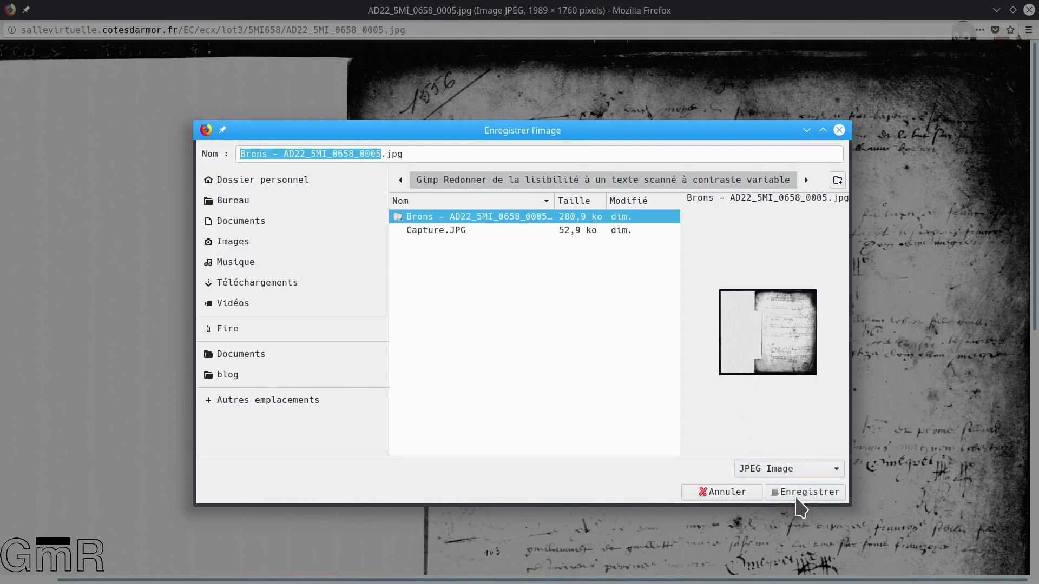
left_click(803, 496)
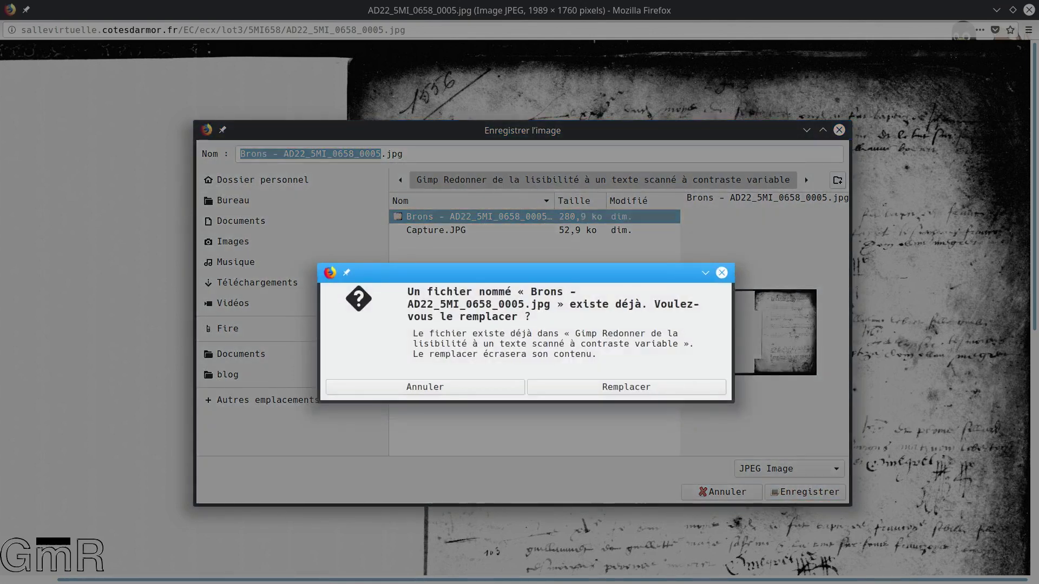
left_click(649, 389)
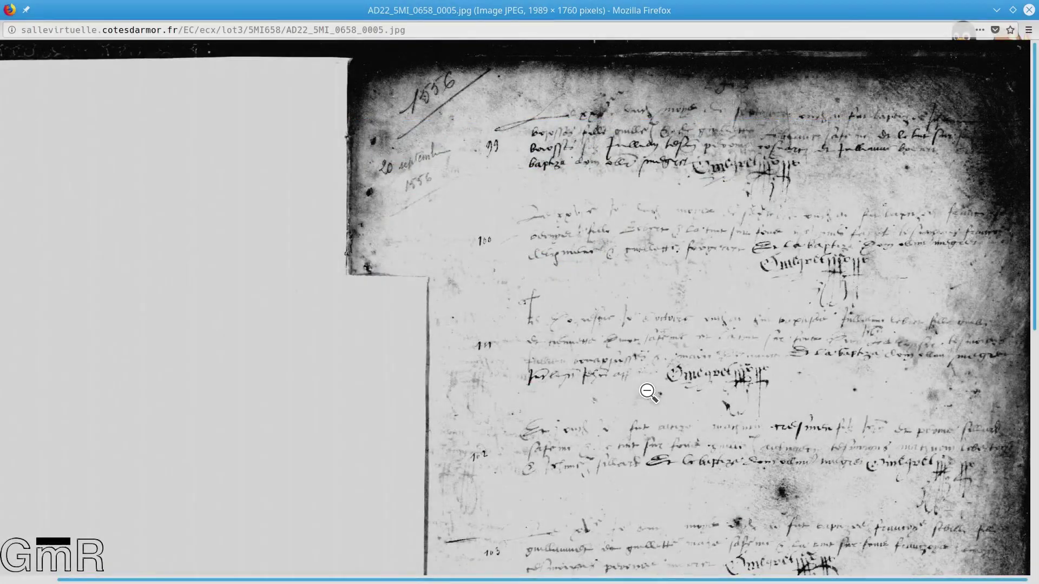
left_click(1029, 10)
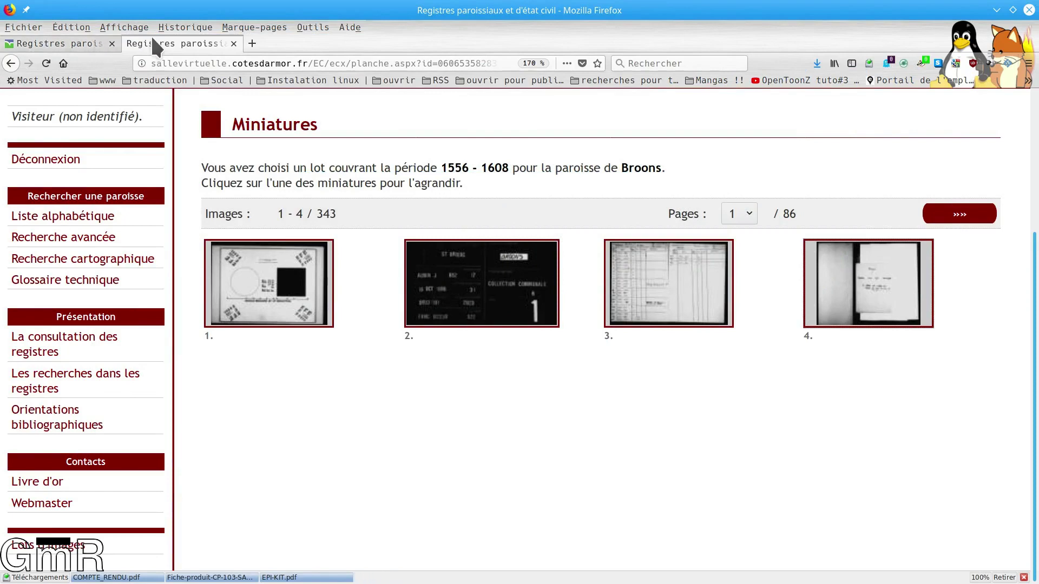
Step: Close the browser with its tabs, switch to GIMP and maximise the window holding Brons - AD22_5MI_0658_0005.jpg
left_click(1028, 9)
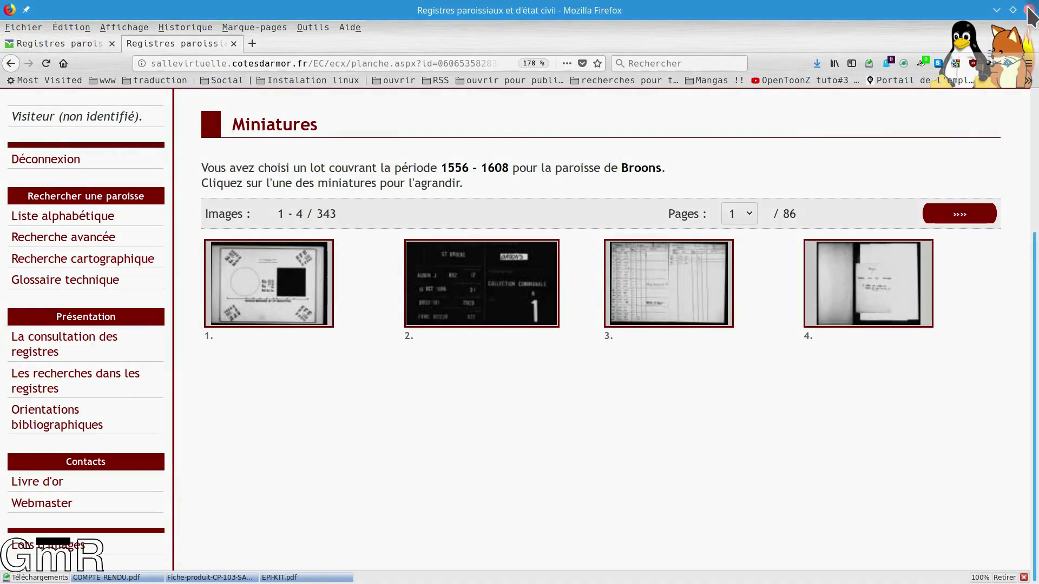
left_click(663, 326)
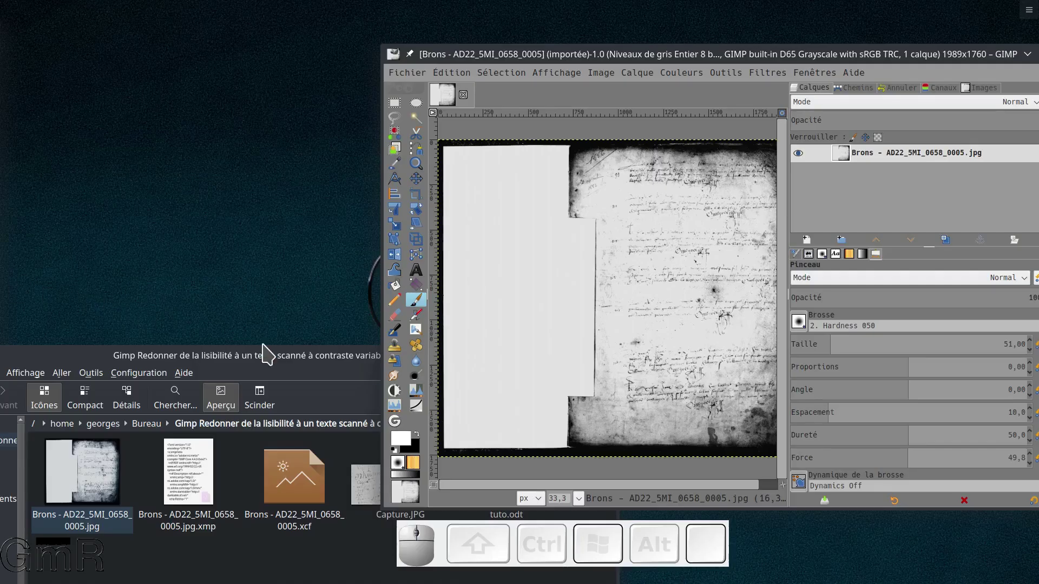
left_click_drag(287, 362, 301, 161)
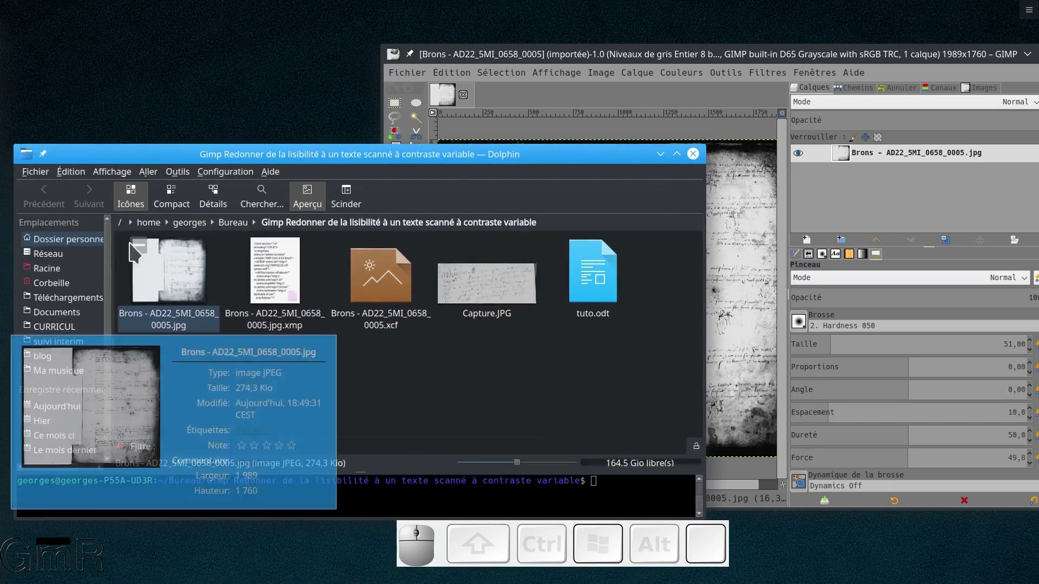
left_click_drag(481, 155, 433, 458)
double_click(713, 52)
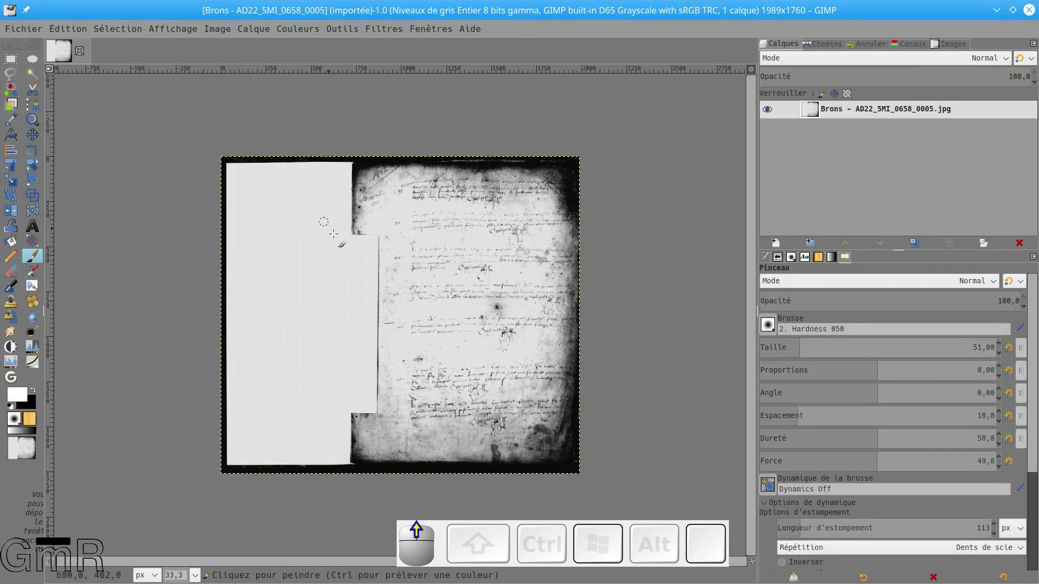
scroll(346, 250, "up", 2, "ctrl")
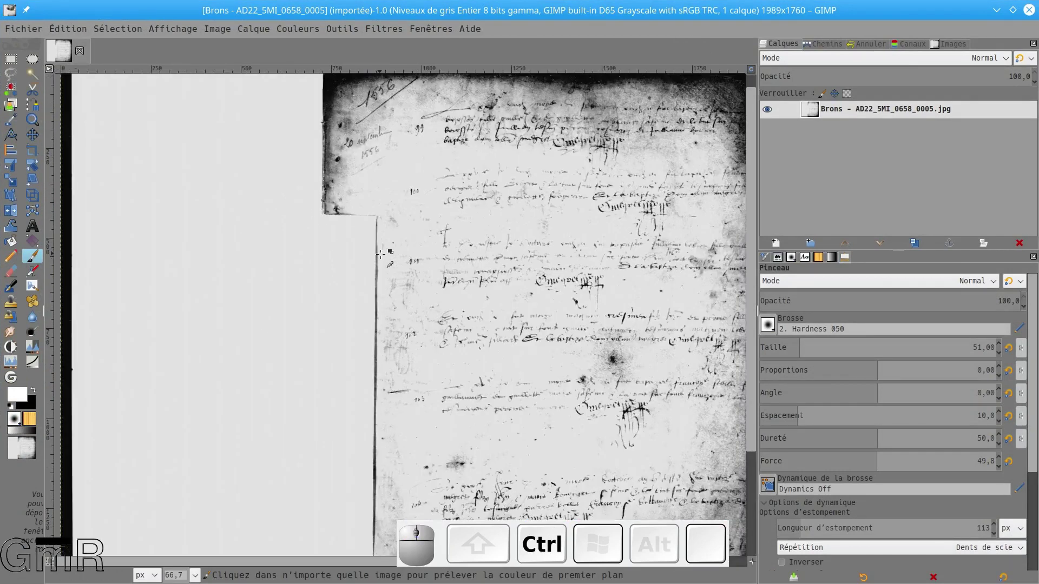
Step: Examine the image properties of the scanned page, including its size, resolution and colour space, and close them
left_click(217, 29)
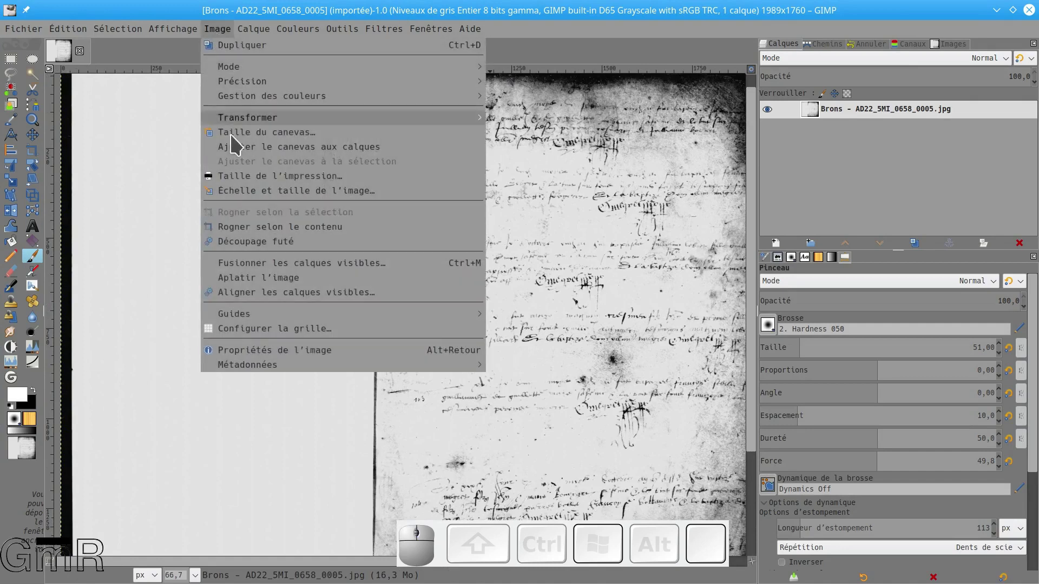
left_click(244, 350)
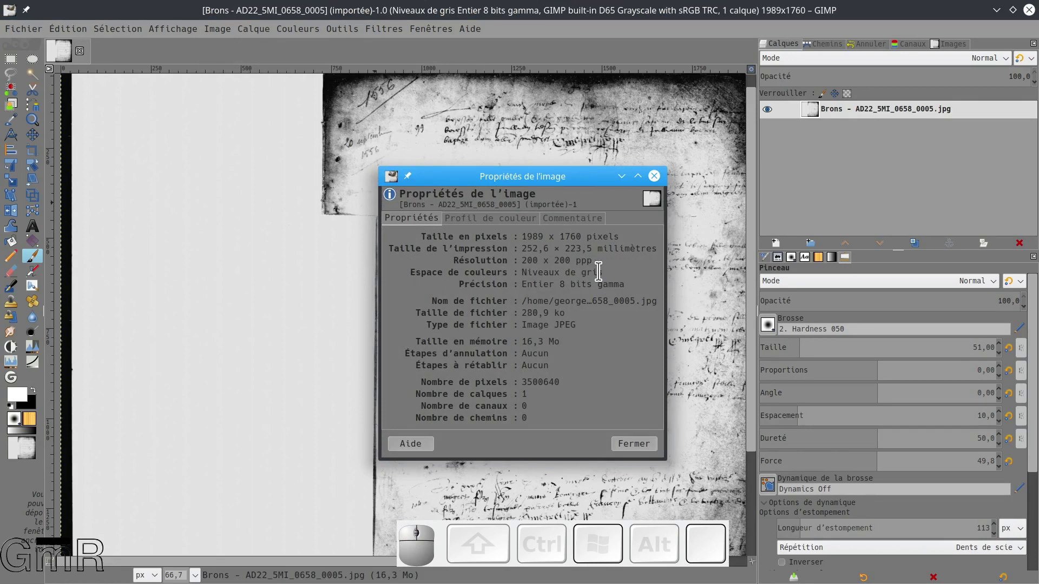
left_click_drag(579, 178, 454, 172)
left_click_drag(541, 426, 674, 536)
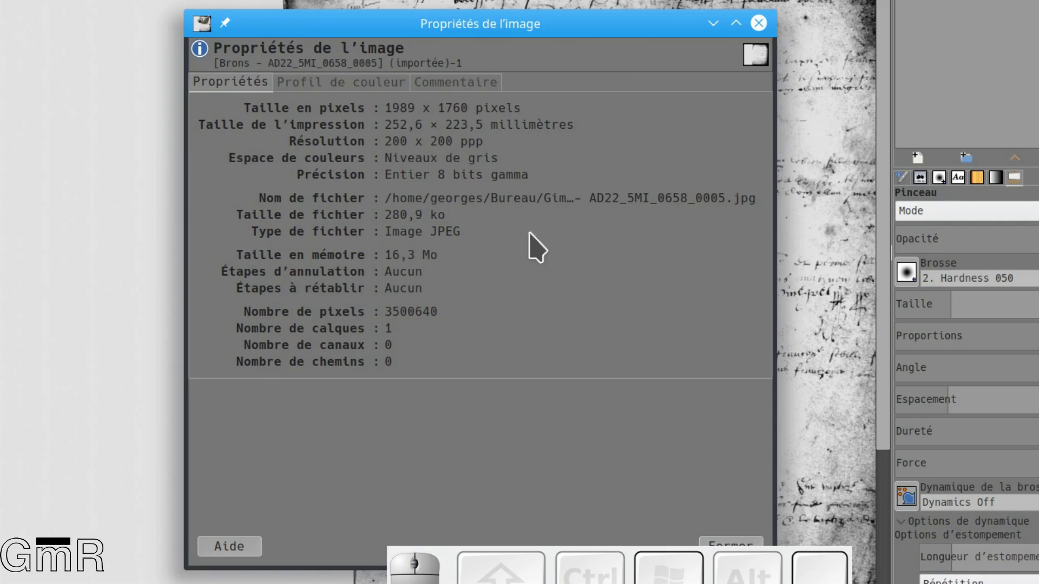
left_click(380, 107)
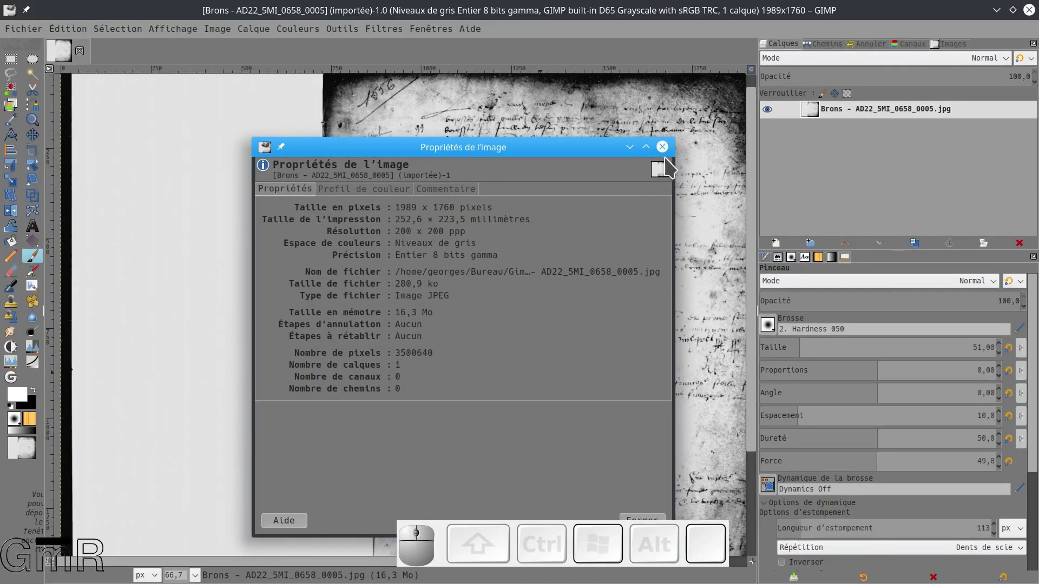
left_click(662, 147)
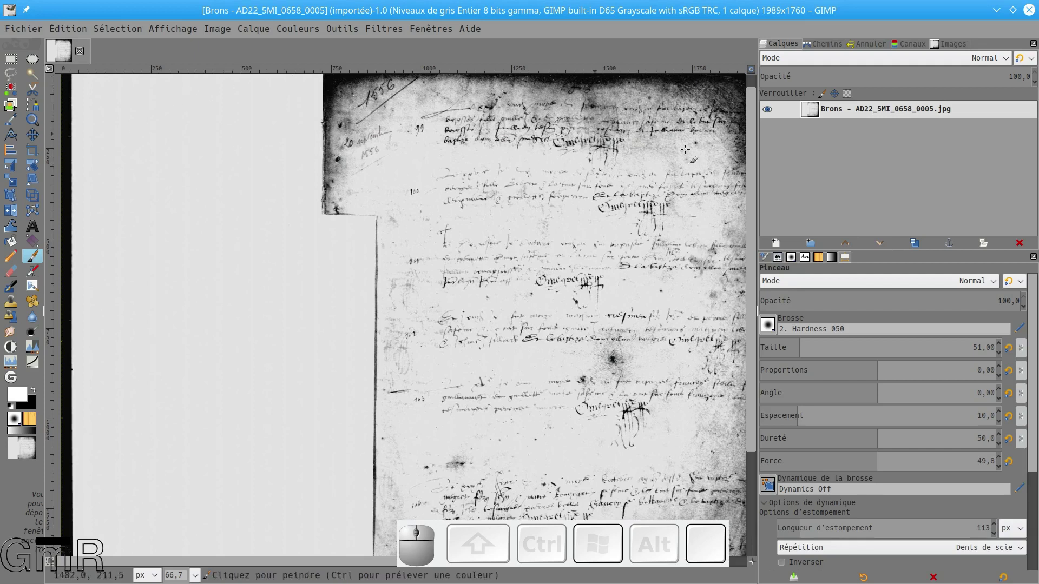
Step: Convert the scan from greyscale to RVB mode and its precision to Entier 32 bits with perceptual gamma
left_click(217, 31)
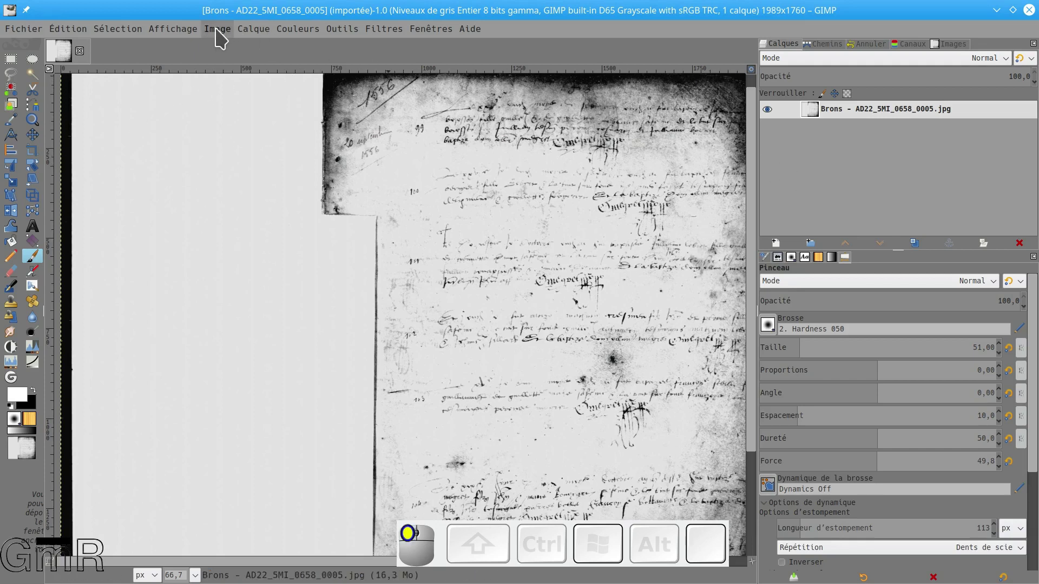
mouse_move(230, 68)
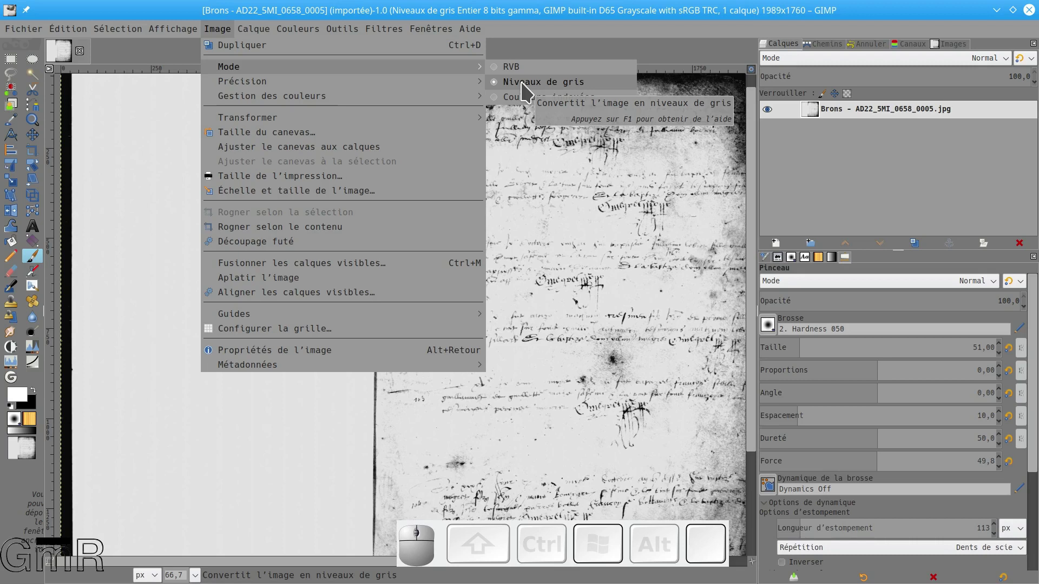
left_click(495, 68)
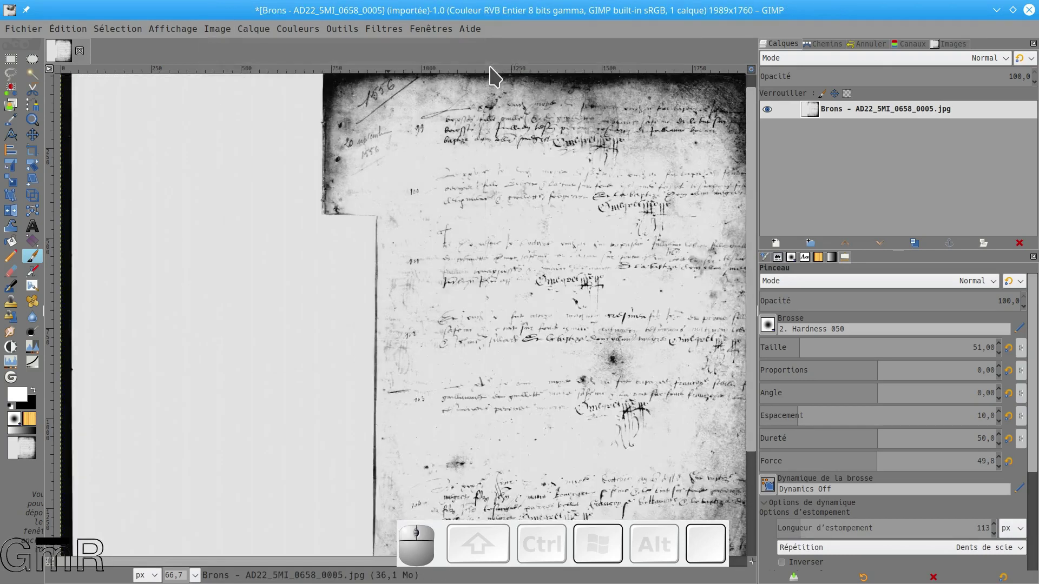
left_click(257, 28)
mouse_move(219, 30)
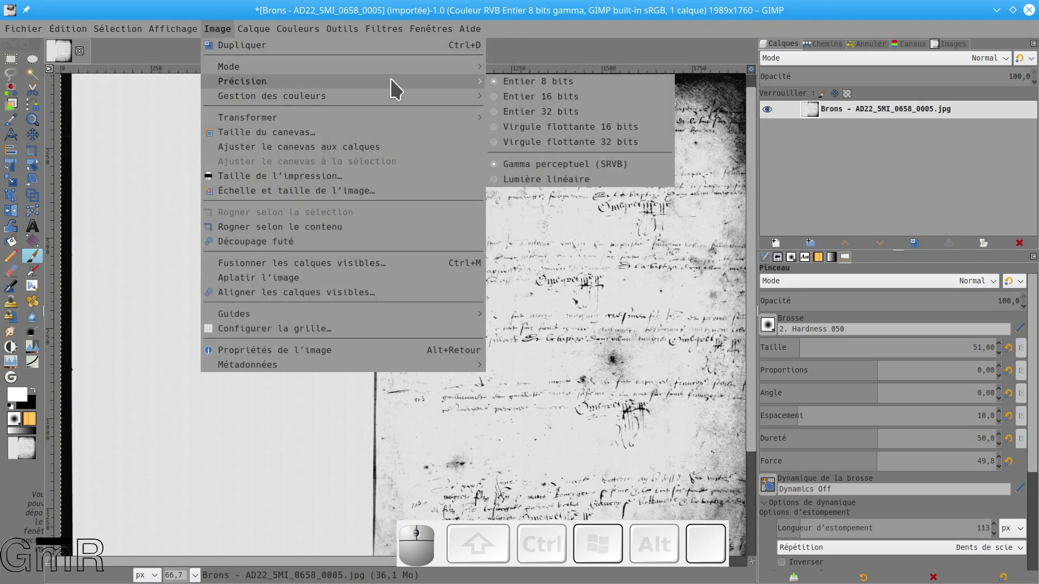
left_click(527, 113)
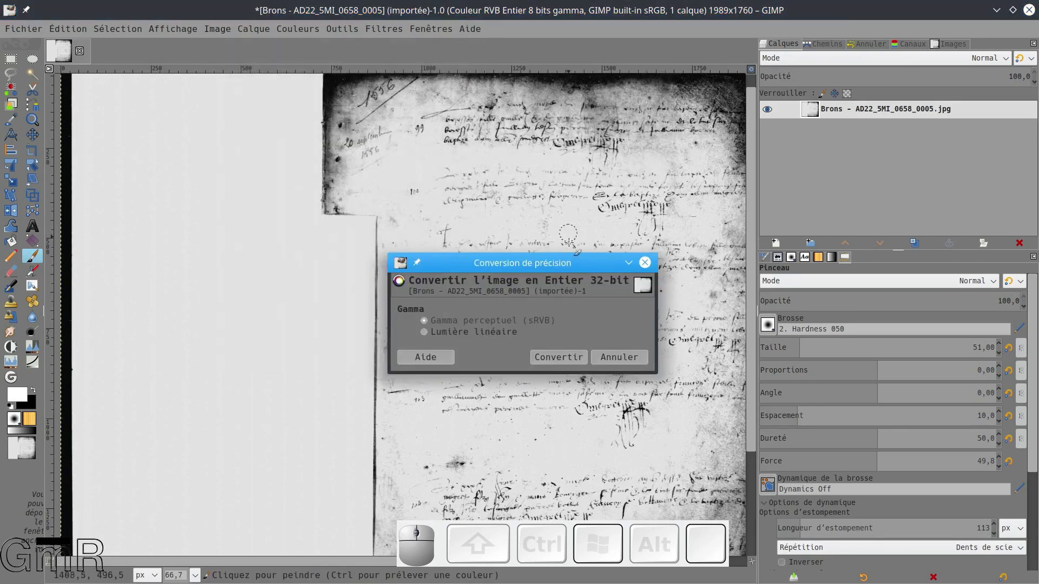
left_click(568, 359)
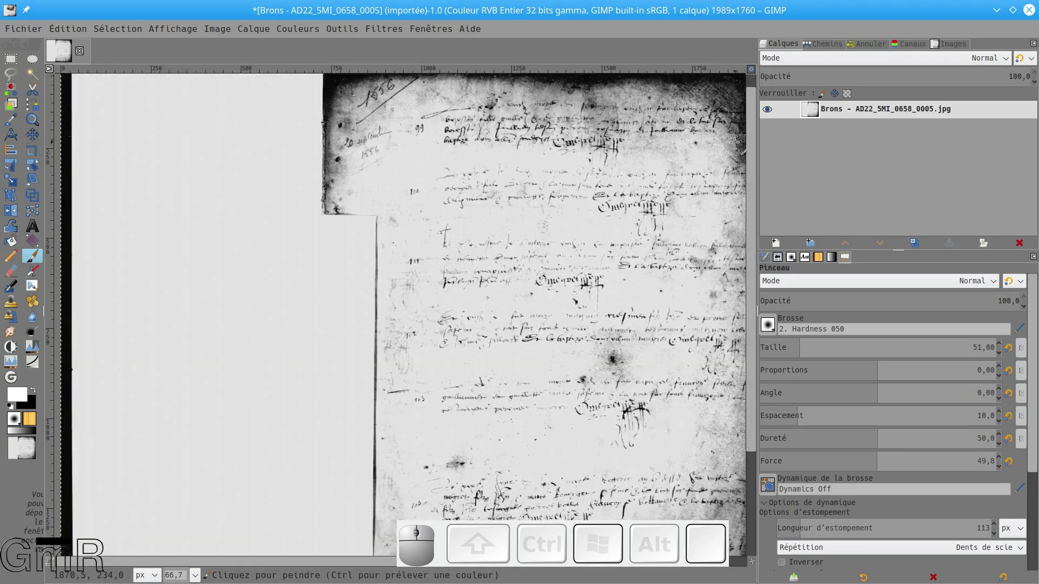
Step: Create a new transparent layer named "calque_" at the full 1989 × 1760 px image size
left_click(776, 243)
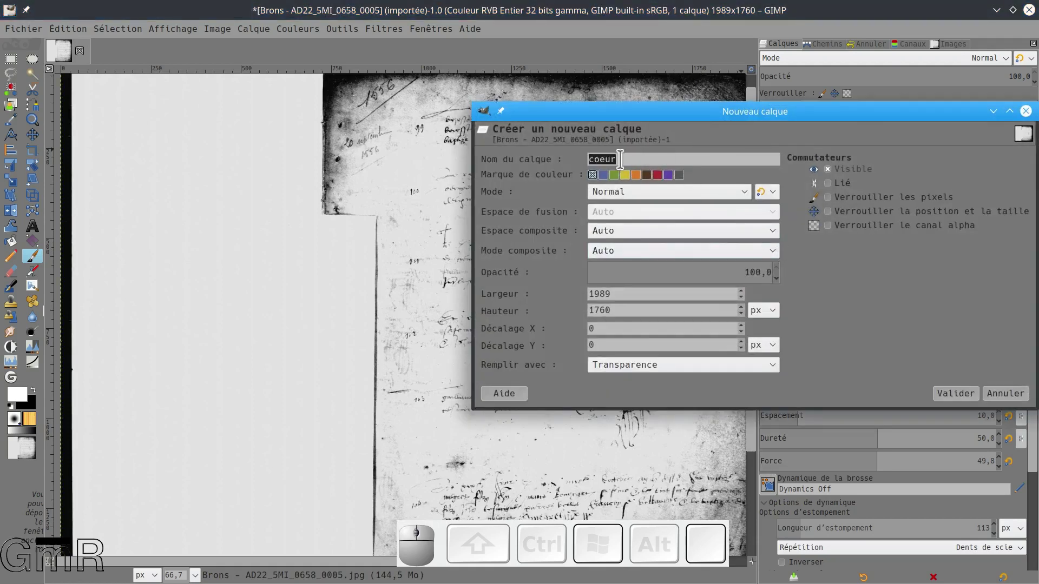
type("calque_")
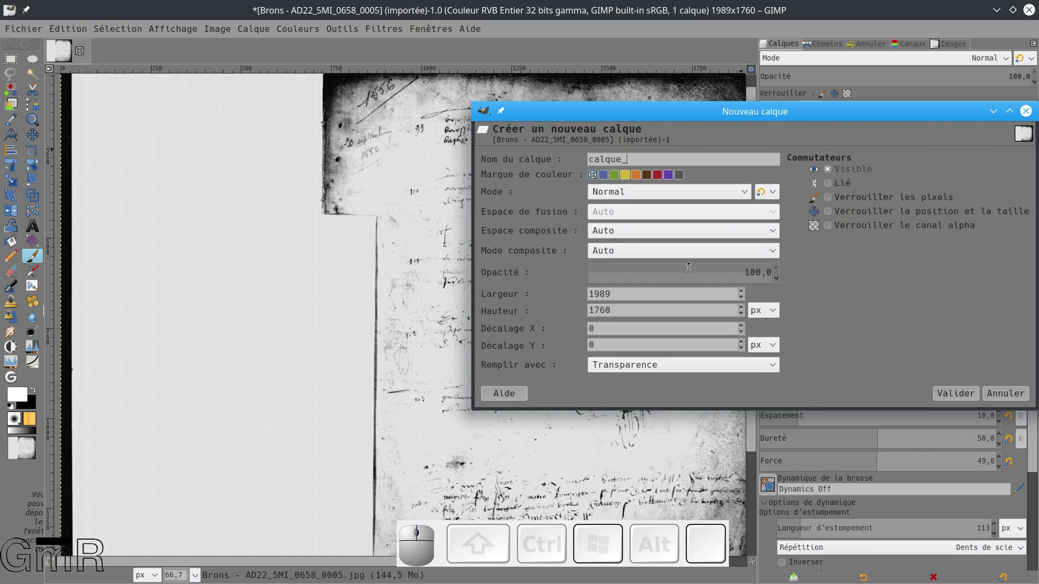
left_click(956, 394)
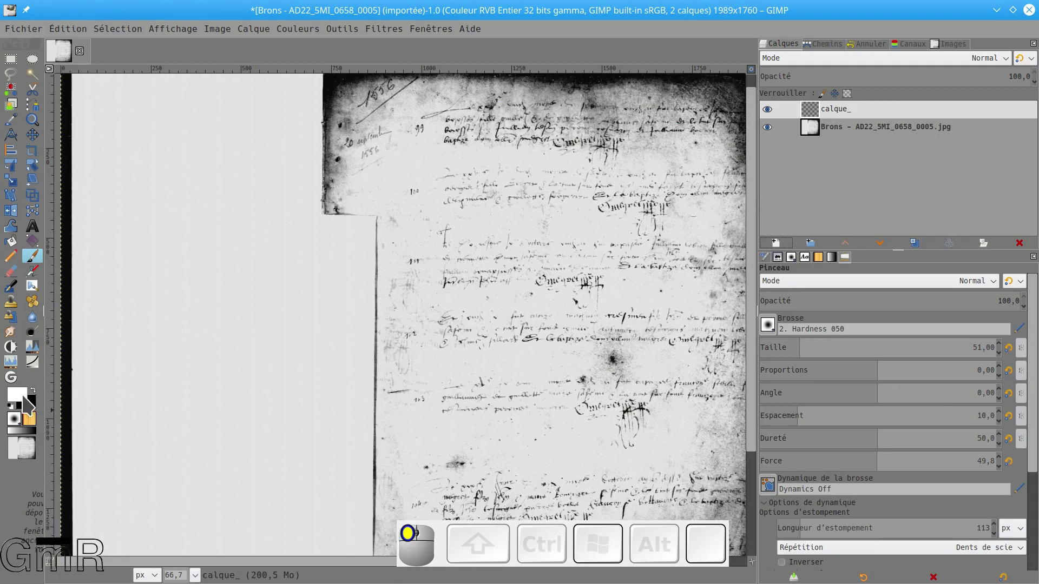
Step: Set the foreground colour to the red from the recent colours
left_click(24, 399)
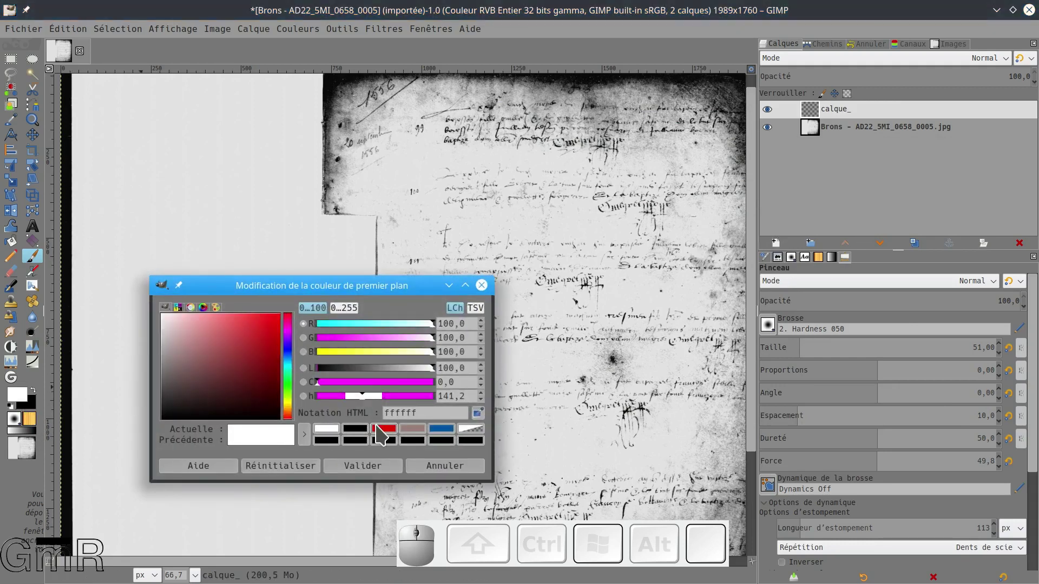
left_click(383, 430)
left_click(358, 465)
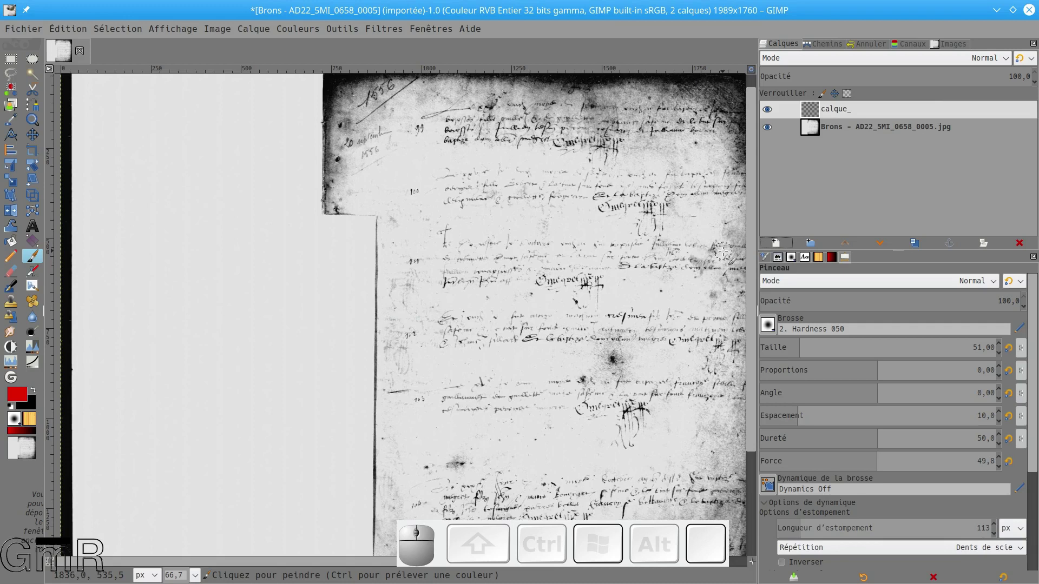
key("Tab")
scroll(944, 403, "up", 1)
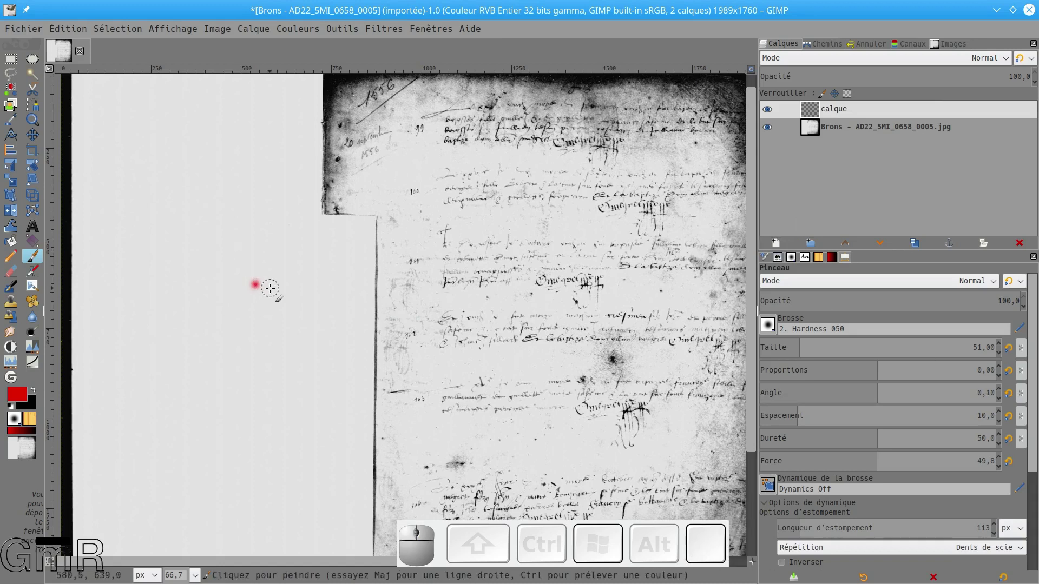
key("ctrl+z")
Step: Hide the docks, brush a red cross on the blank sheet, and mark the written page's inner edge with a straight vertical line
key("Tab")
scroll(291, 305, "down", 3)
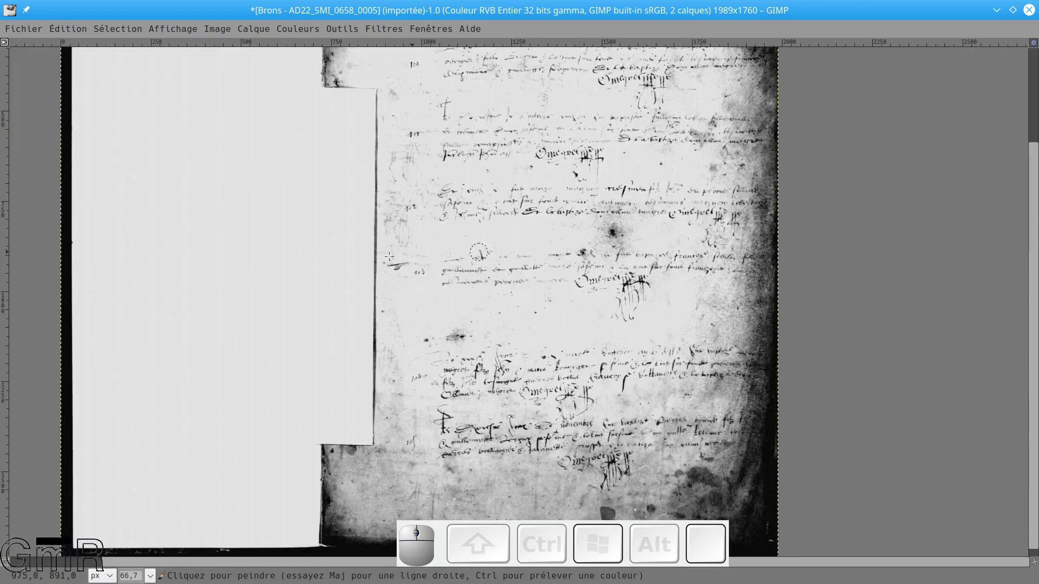
scroll(121, 140, "up", 3)
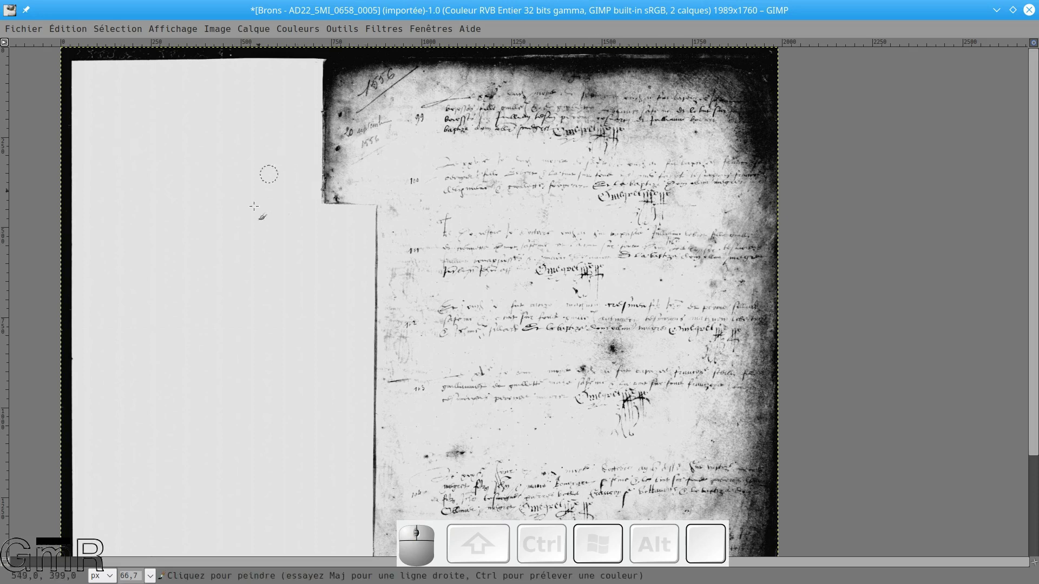
left_click_drag(234, 205, 299, 228)
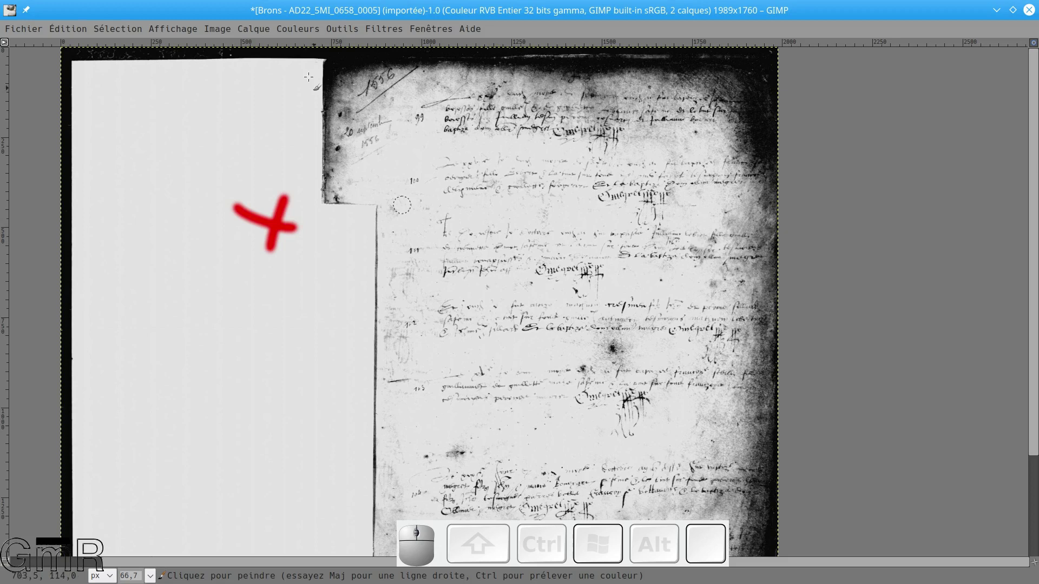
left_click_drag(324, 62, 351, 157)
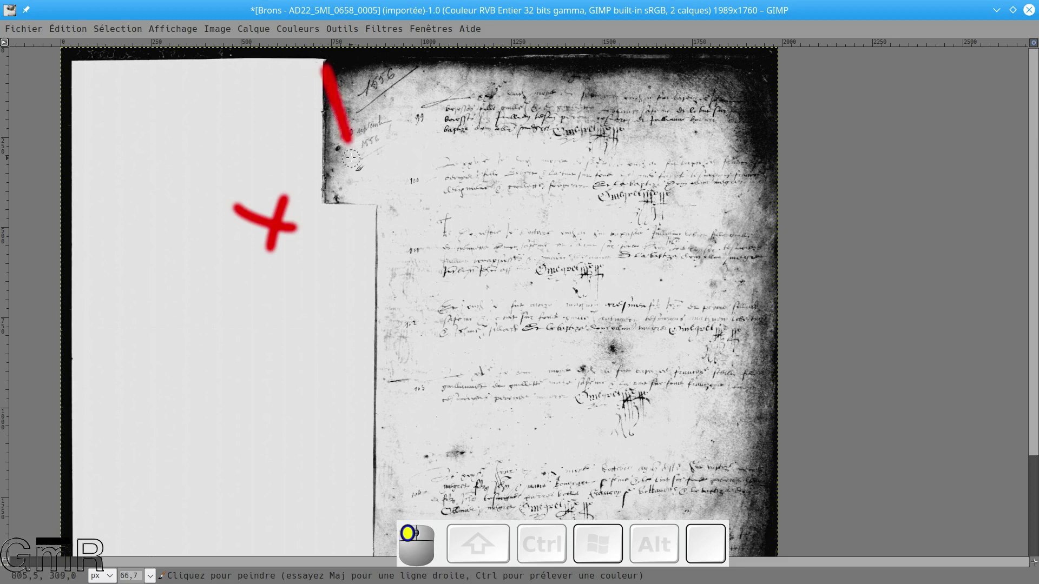
left_click(322, 66, "shift")
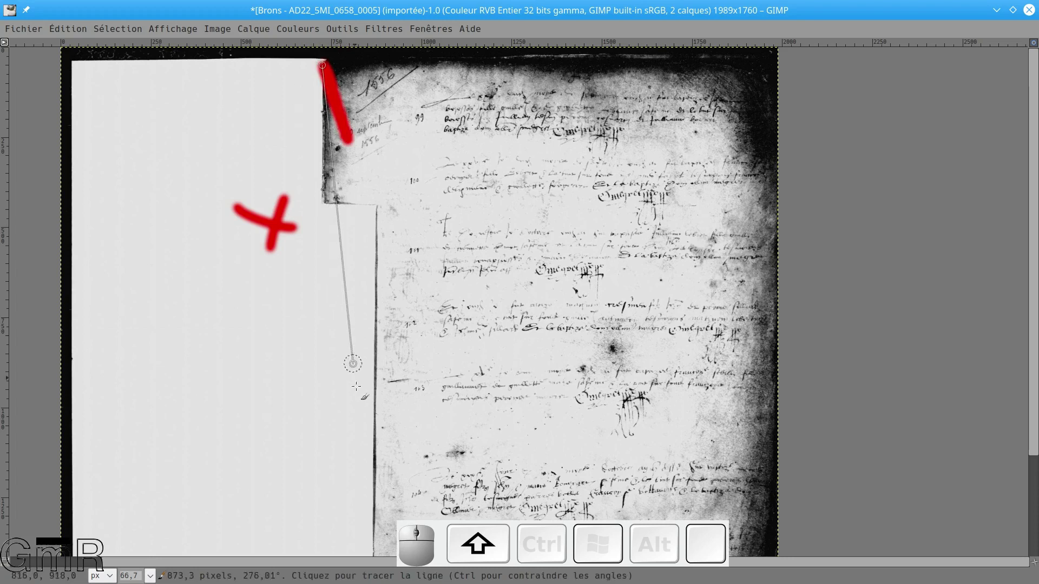
left_click(323, 543, "shift")
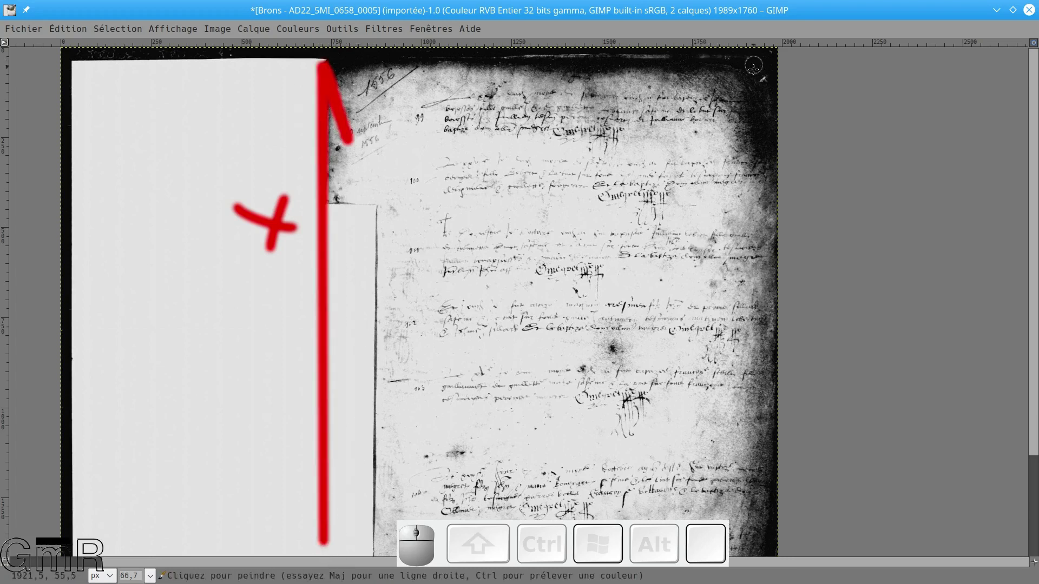
Step: Brush red marks over the written page's dark corners and top border, and over the shaded zone above the first entry
left_click_drag(745, 69, 762, 86)
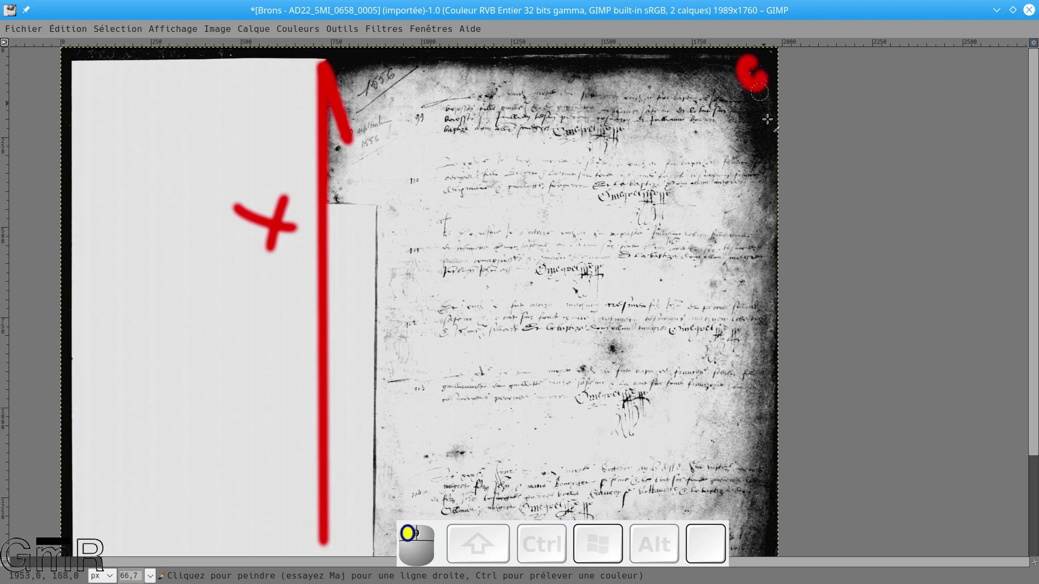
left_click_drag(774, 514, 767, 541)
left_click(344, 65)
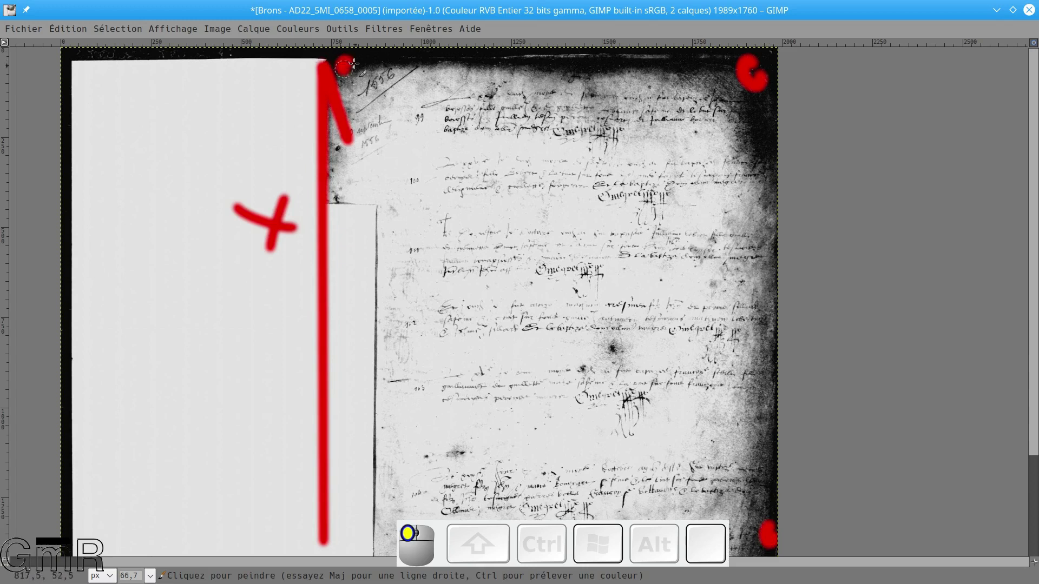
left_click(612, 64)
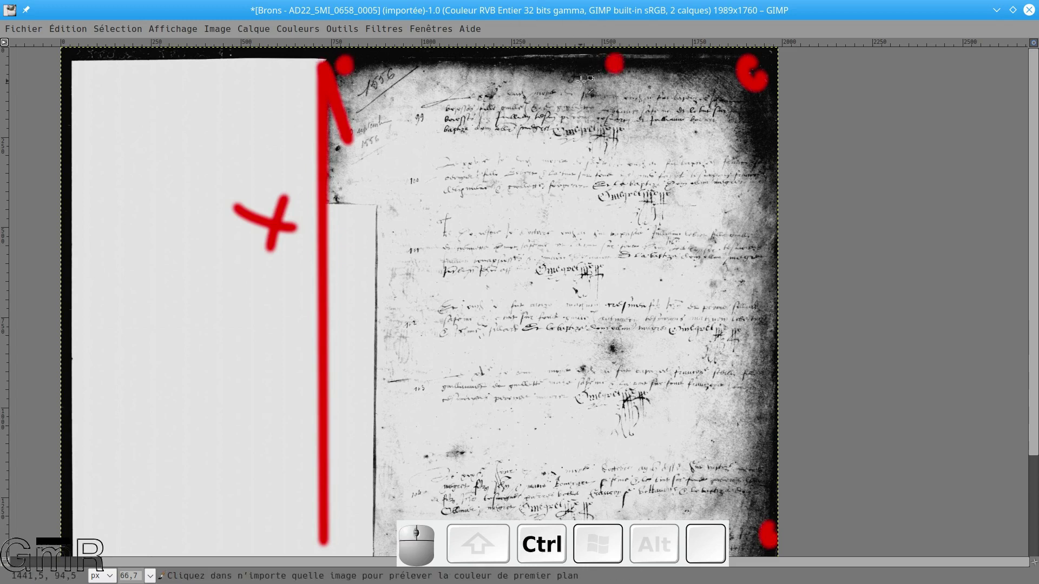
scroll(612, 64, "up", 4, "ctrl")
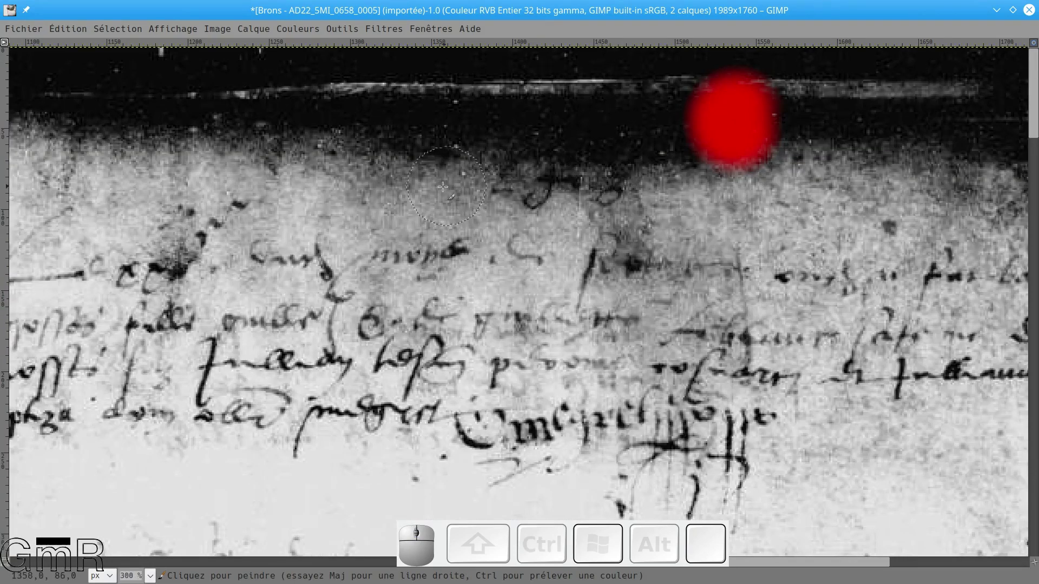
mouse_move(368, 182)
left_mouse_down()
mouse_move(438, 178)
mouse_move(418, 154)
mouse_move(468, 178)
mouse_move(452, 199)
left_mouse_up()
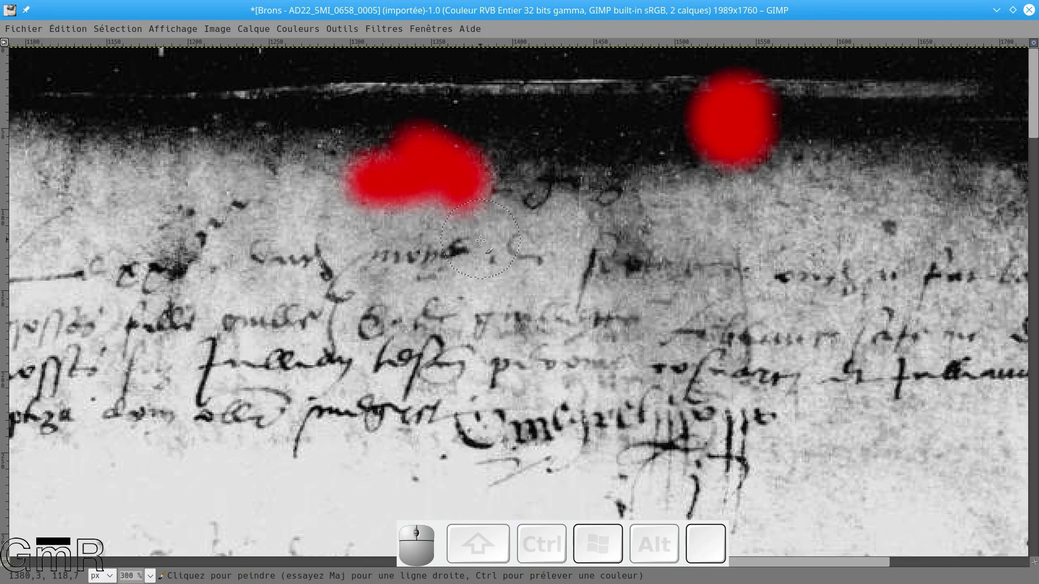
Step: Bring back the docks and set the paintbrush to the 2. Hardness 100 brush at size 2.91
key("Tab")
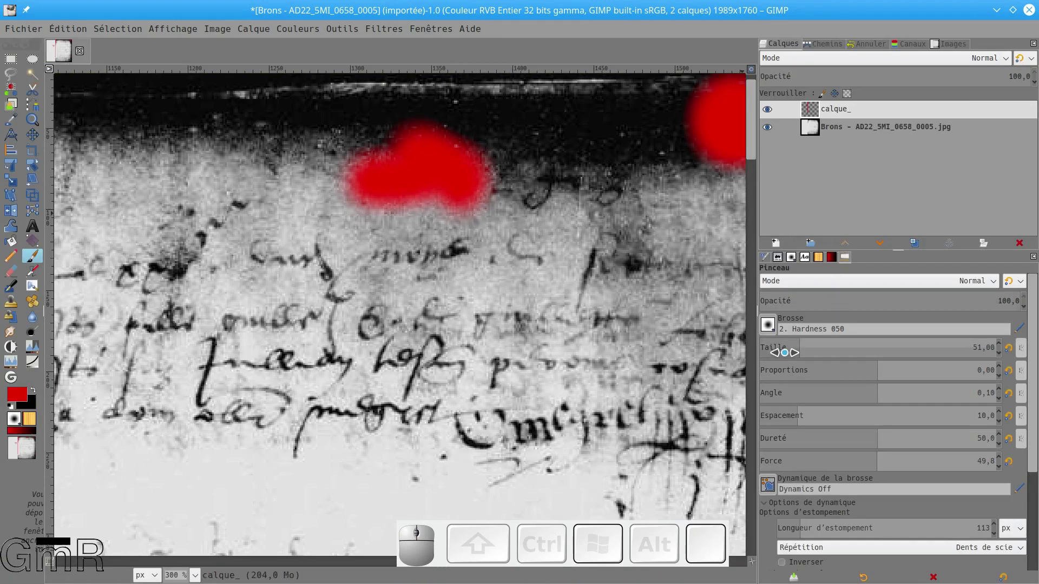
left_click(769, 325)
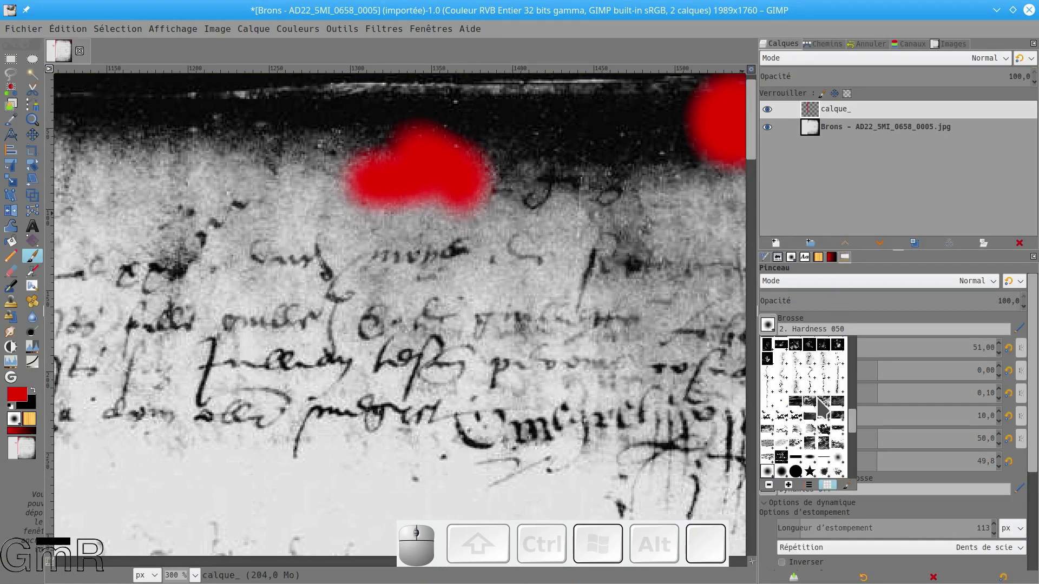
left_click(796, 472)
left_click(767, 349)
left_click_drag(765, 350, 767, 351)
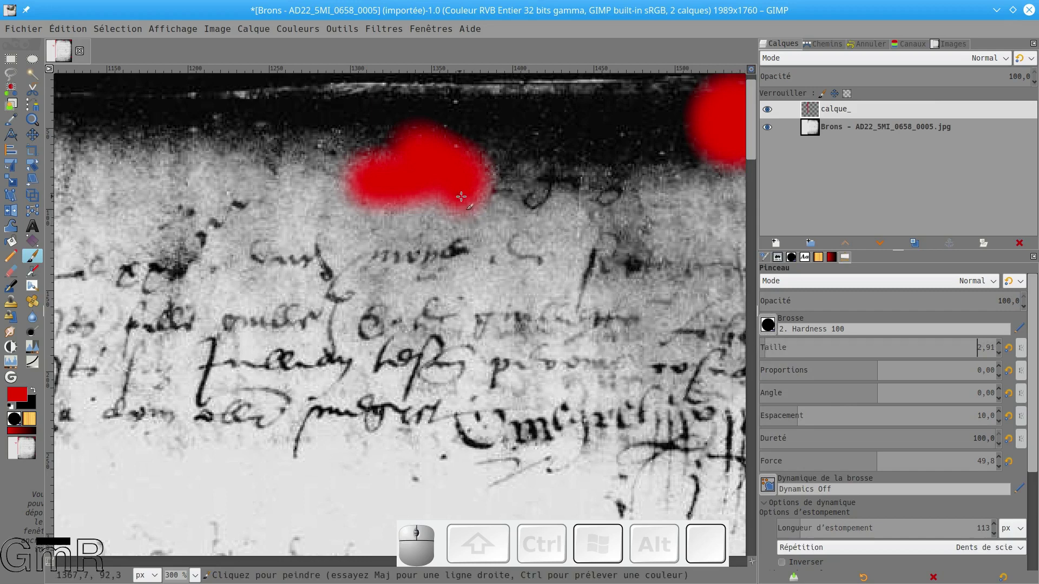
Step: Circle the shaded letters above the first entry with a small arrow beside them, and draw an upward arrow under that entry's last line
mouse_move(647, 206)
left_mouse_down()
mouse_move(693, 221)
mouse_move(647, 207)
left_mouse_up()
mouse_move(575, 152)
left_mouse_down()
mouse_move(540, 182)
mouse_move(561, 221)
mouse_move(627, 204)
mouse_move(594, 159)
left_mouse_up()
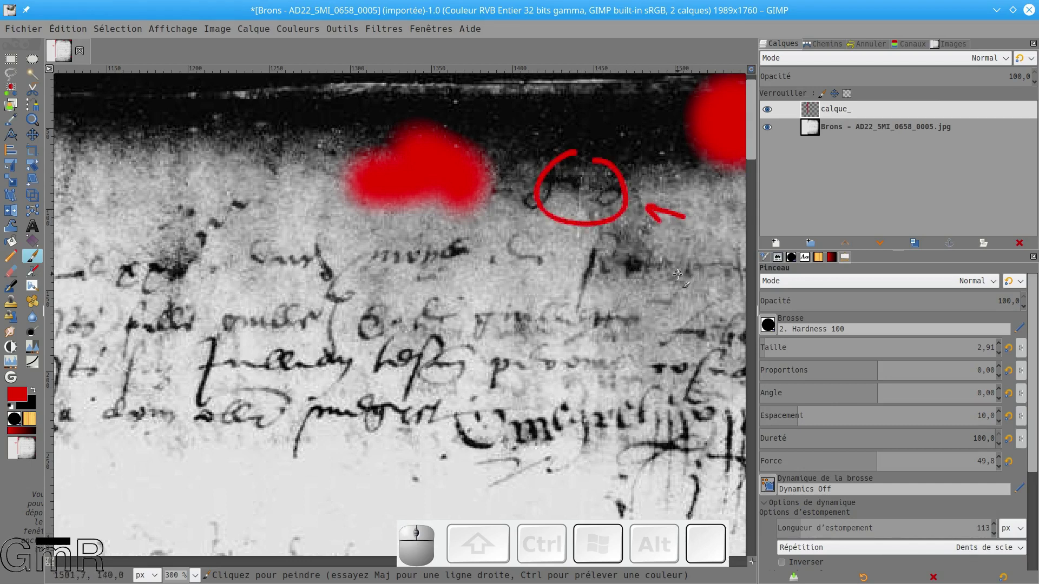
key("Tab")
left_click_drag(453, 334, 636, 271)
mouse_move(325, 265)
left_mouse_down()
mouse_move(277, 139)
mouse_move(354, 107)
left_mouse_up()
mouse_move(566, 254)
left_mouse_down()
mouse_move(567, 320)
mouse_move(557, 248)
mouse_move(556, 263)
mouse_move(583, 268)
left_mouse_up()
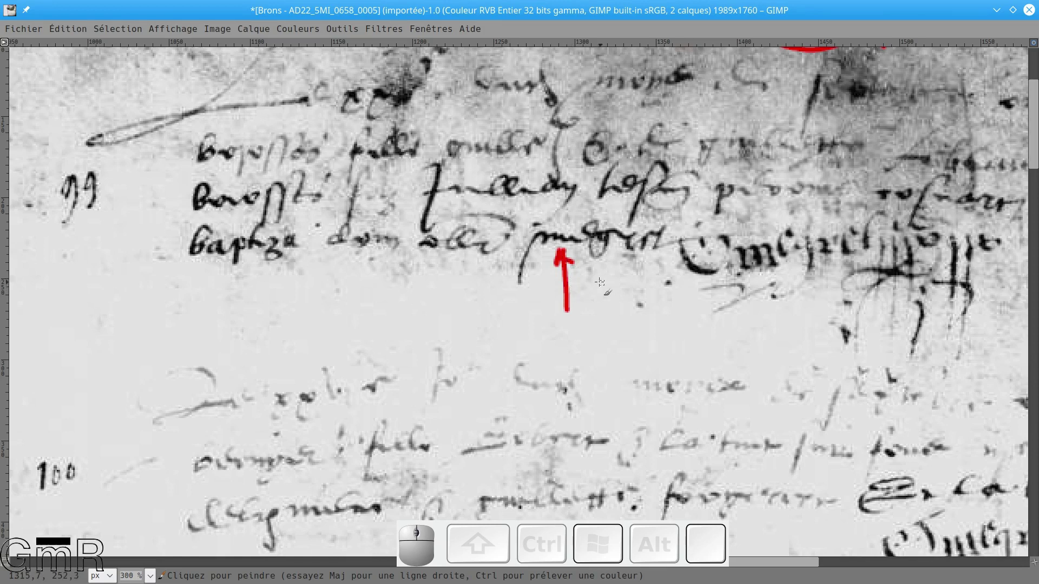
Step: Outline the faint word in the first line of entry 100 with a red box
scroll(584, 283, "down", 3)
scroll(585, 283, "right", 2)
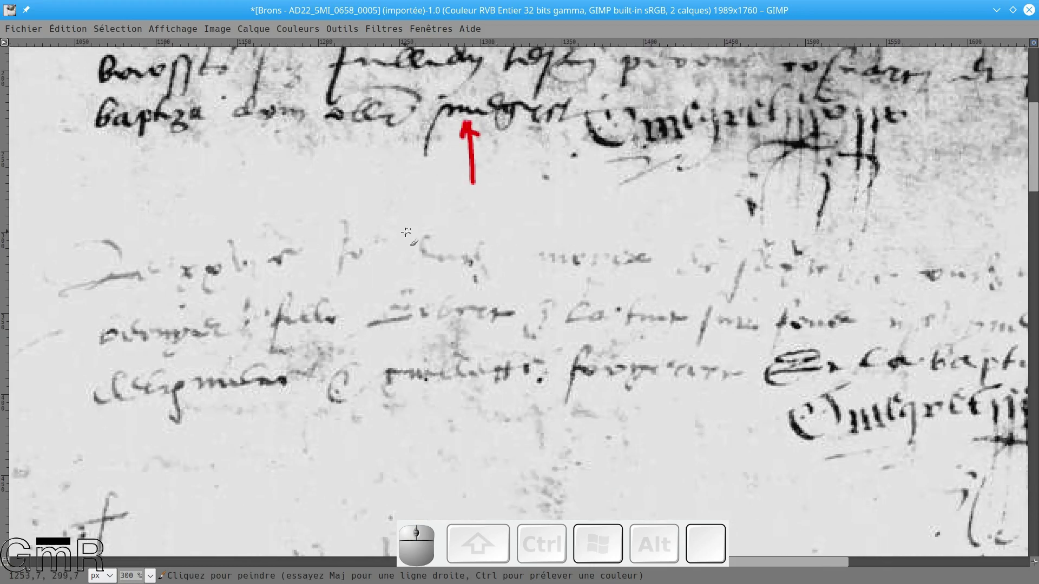
mouse_move(399, 201)
left_mouse_down()
mouse_move(412, 278)
mouse_move(528, 276)
mouse_move(519, 239)
mouse_move(492, 222)
mouse_move(438, 227)
mouse_move(400, 201)
left_mouse_up()
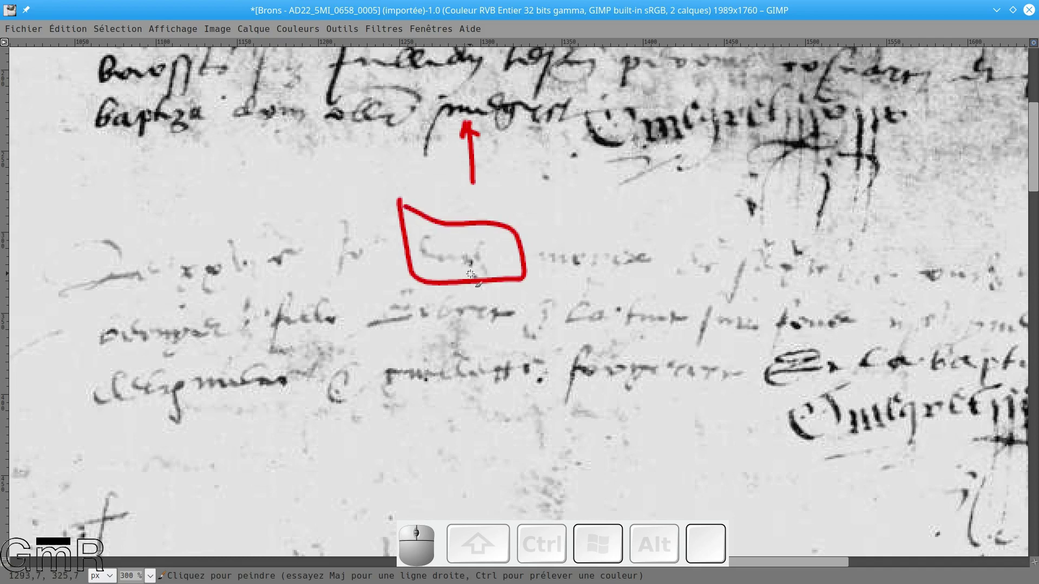
Step: Paint two short red marks inside the boxed word, beside its faded pixels
scroll(470, 275, "up", 3, "ctrl")
scroll(482, 266, "up", 3, "ctrl")
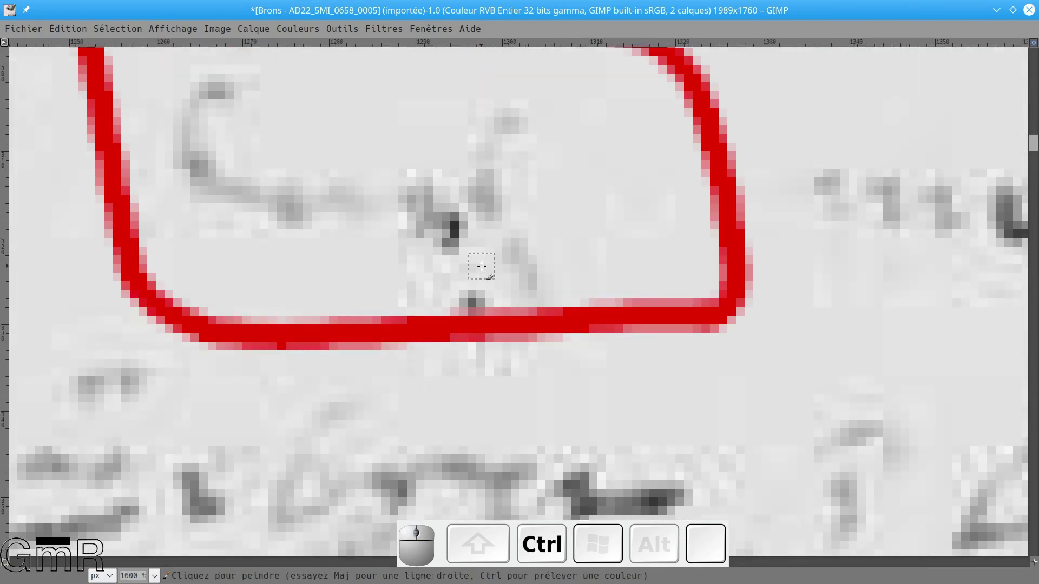
scroll(479, 259, "up", 2)
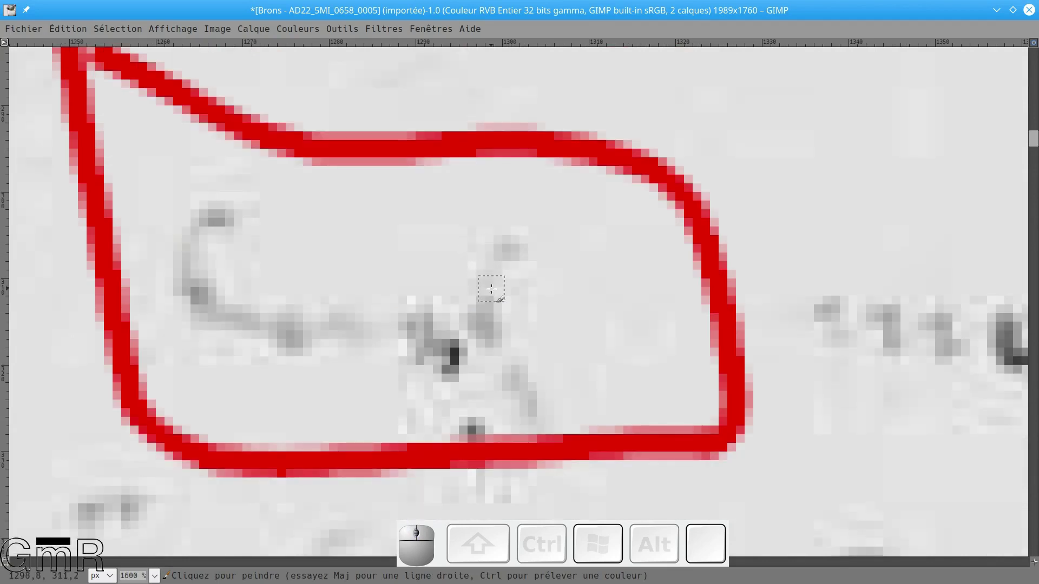
scroll(500, 295, "up", 4)
scroll(552, 348, "up", 1, "ctrl")
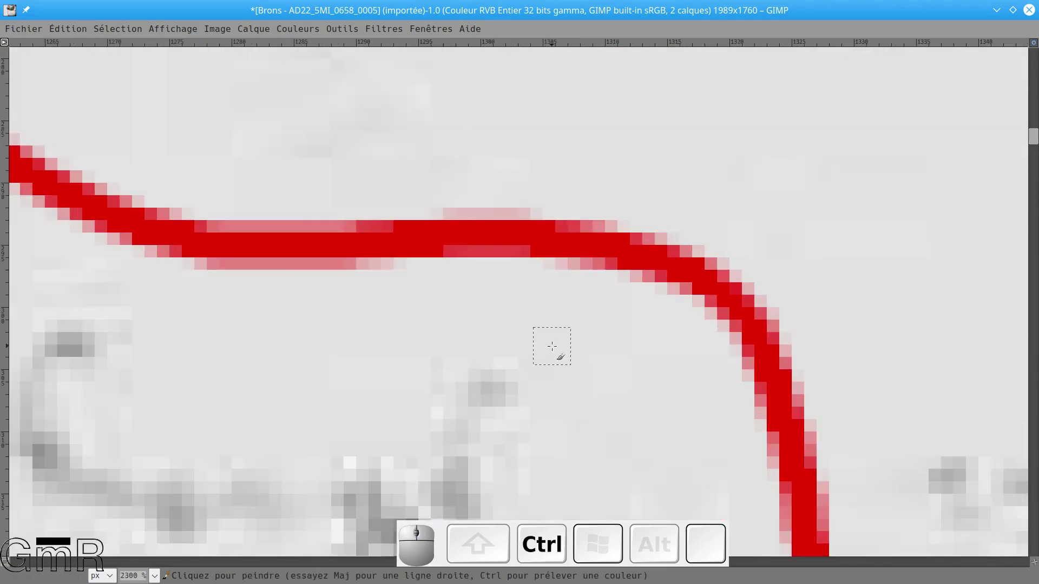
scroll(552, 348, "down", 3)
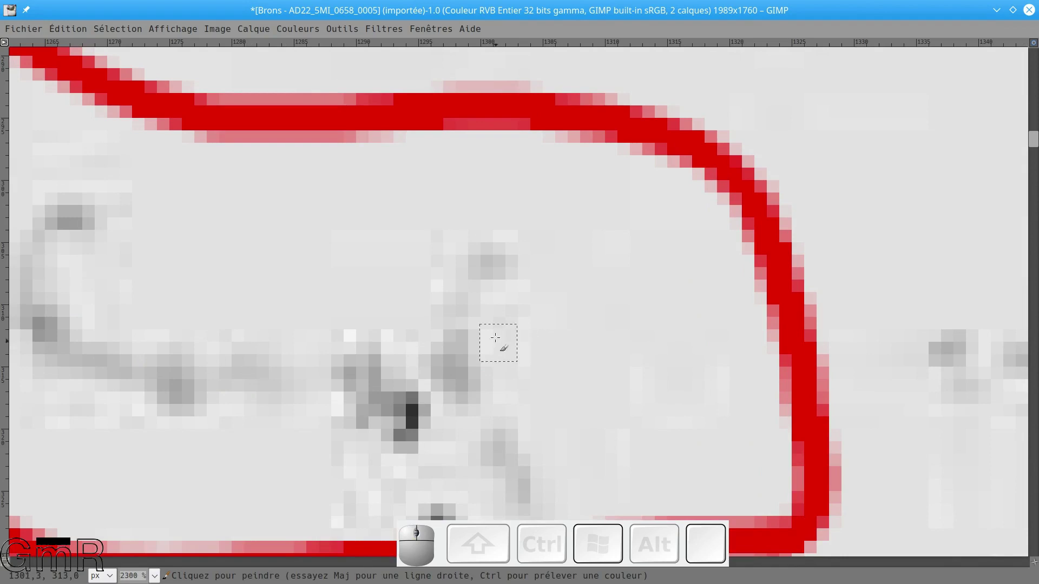
left_click(585, 212)
mouse_move(580, 197)
left_mouse_down()
mouse_move(592, 269)
mouse_move(597, 263)
mouse_move(654, 309)
left_mouse_up()
left_click_drag(531, 296, 661, 403)
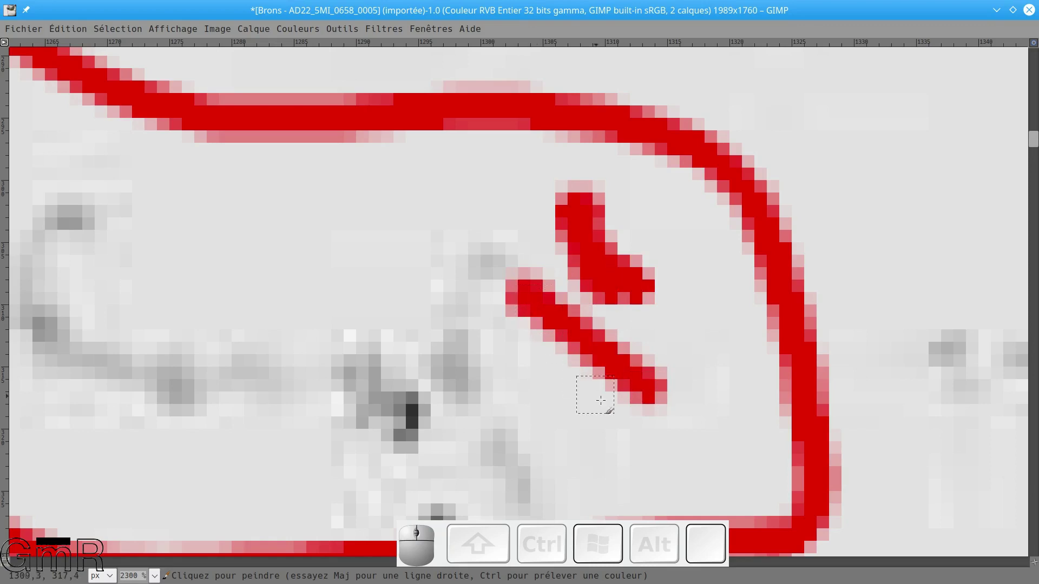
left_click(414, 430)
Step: Draw a red circle around the faint smudge below entry 100
scroll(392, 332, "down", 6)
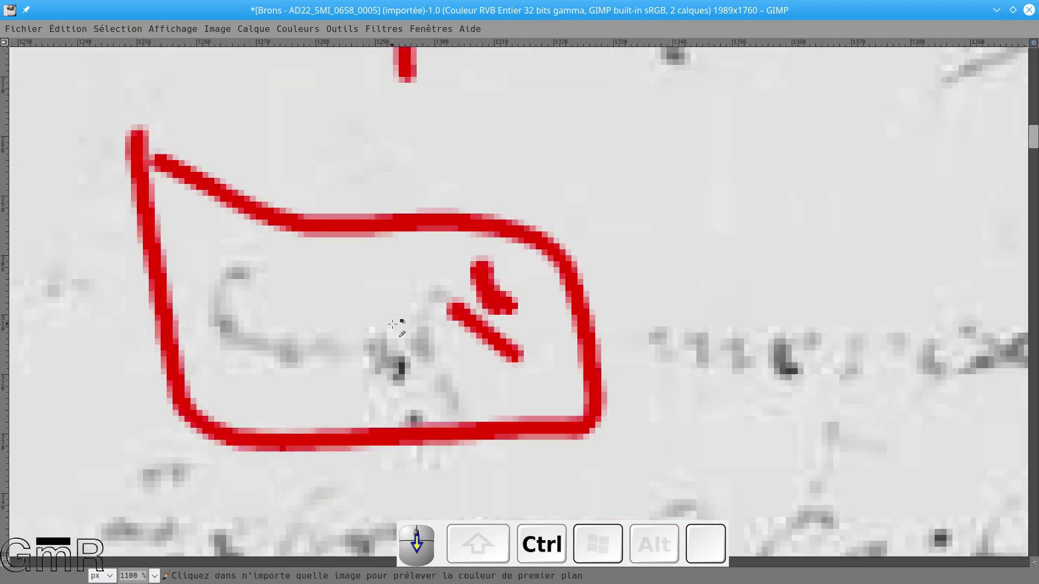
scroll(507, 359, "down", 4)
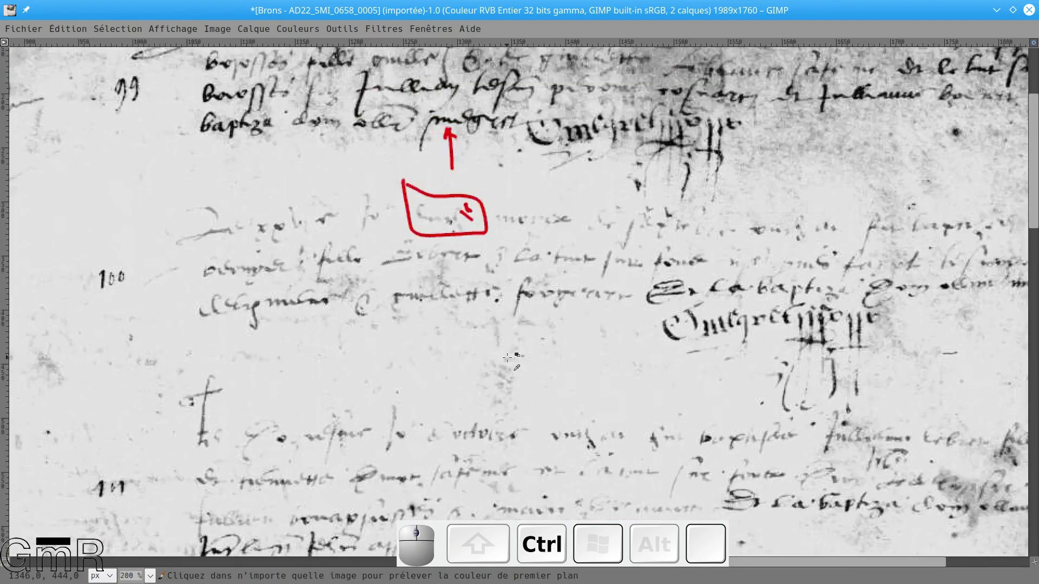
scroll(508, 360, "up", 6)
mouse_move(552, 186)
left_mouse_down()
mouse_move(429, 236)
mouse_move(325, 357)
mouse_move(422, 450)
mouse_move(588, 456)
mouse_move(657, 298)
mouse_move(522, 228)
mouse_move(524, 196)
mouse_move(495, 198)
left_mouse_up()
Step: Draw a red curve around the grey stain below entry 101, running out to the page's dark outer edge
key("ctrl")
scroll(495, 198, "down", 6)
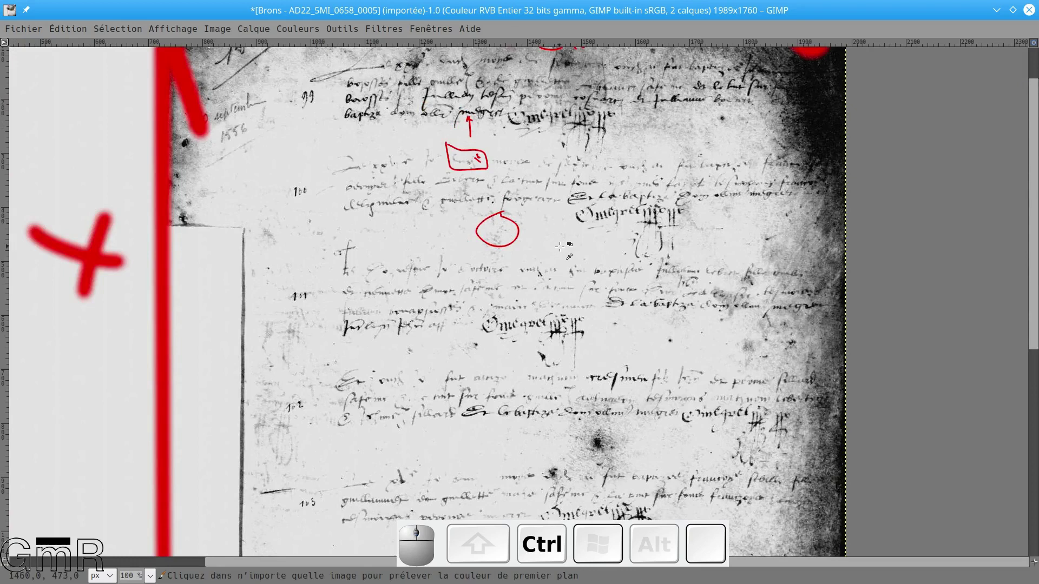
scroll(533, 230, "up", 1)
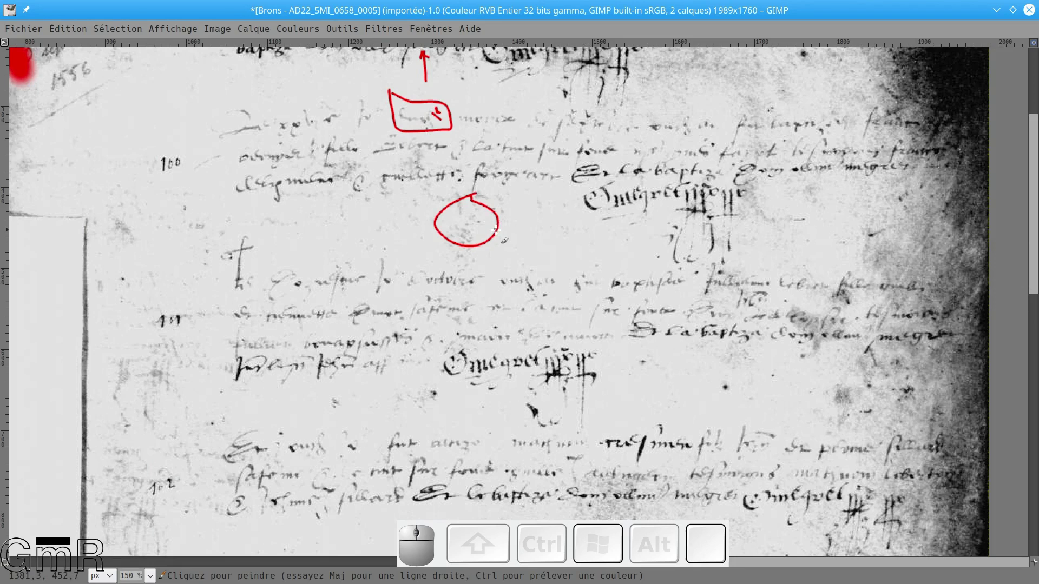
scroll(511, 201, "right", 5)
scroll(512, 200, "down", 1)
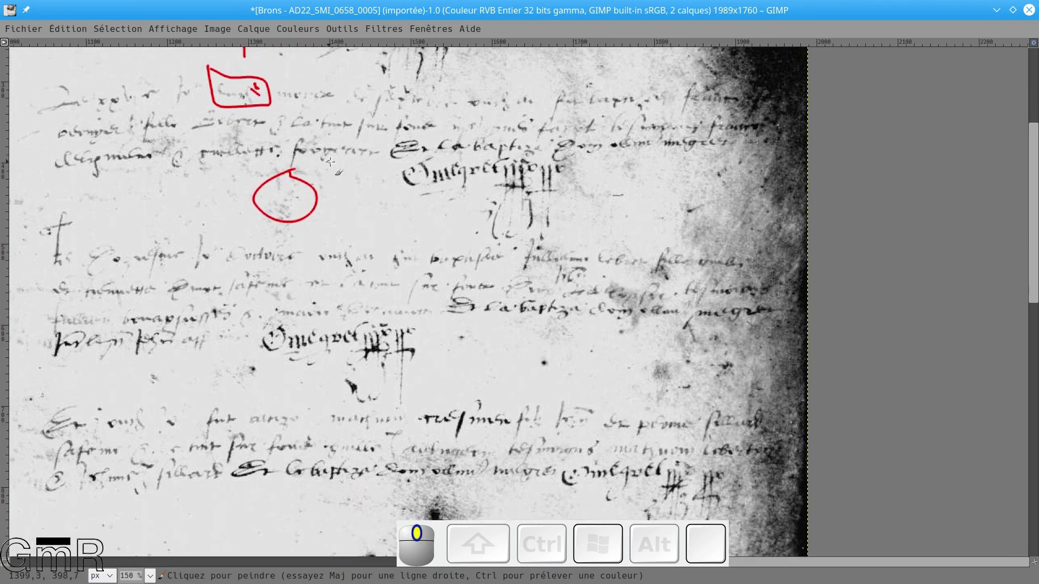
scroll(574, 249, "down", 1)
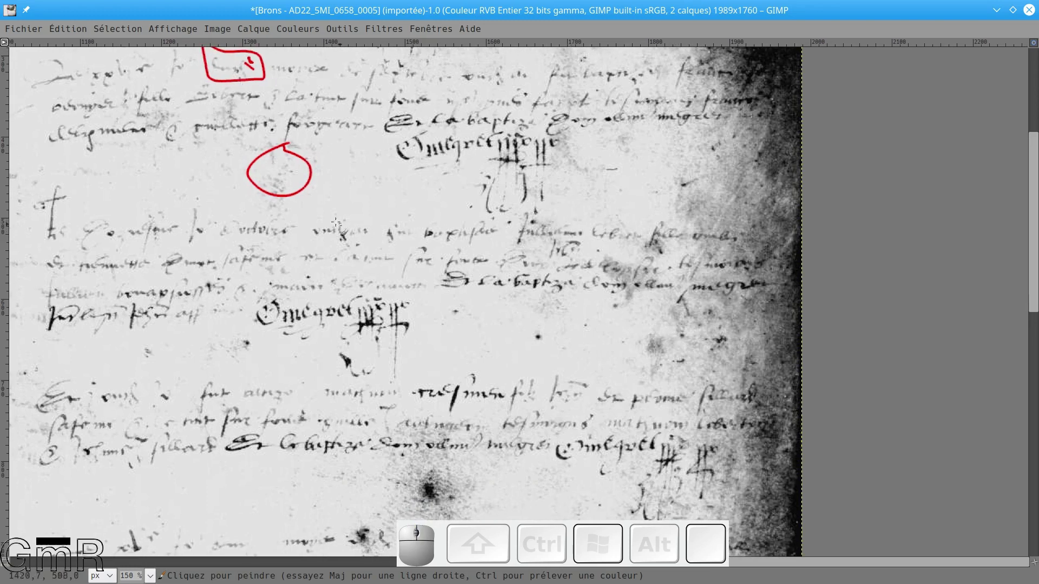
mouse_move(656, 297)
left_mouse_down()
mouse_move(646, 354)
mouse_move(677, 373)
mouse_move(775, 350)
mouse_move(789, 364)
mouse_move(799, 338)
left_mouse_up()
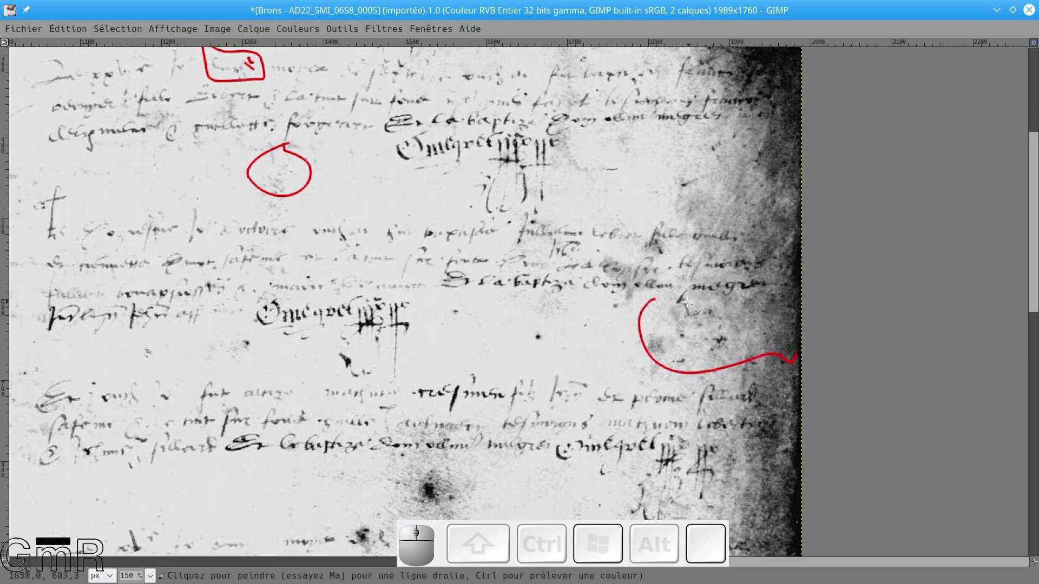
Step: Draw an arrow labelled 2 at the dark edge beside entry 100, and add small marks beside the circled letters near the top border
scroll(661, 213, "up", 6)
scroll(661, 214, "right", 3)
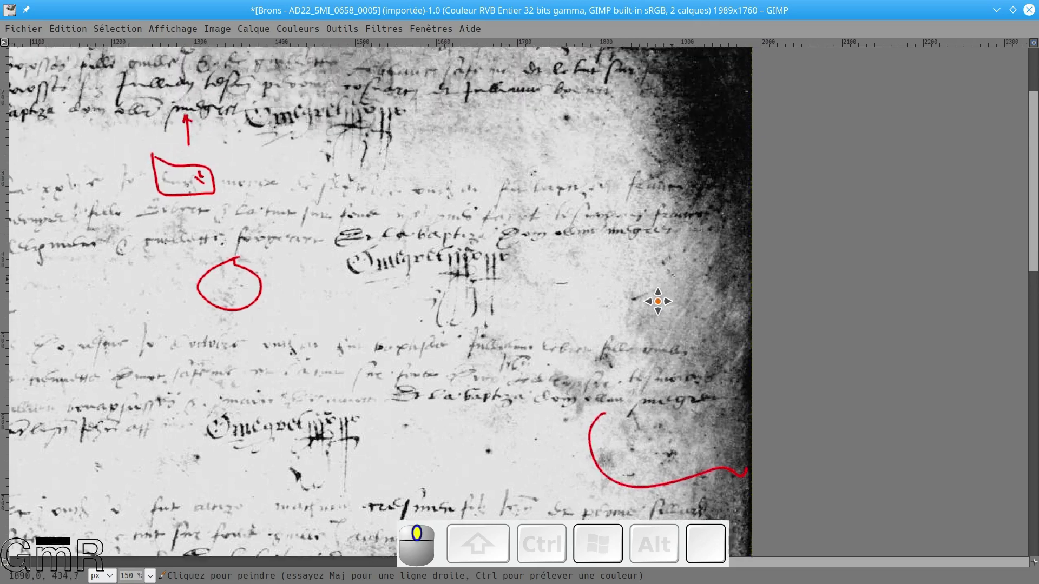
left_click_drag(637, 185, 680, 204)
scroll(575, 186, "up", 4)
scroll(575, 186, "left", 3)
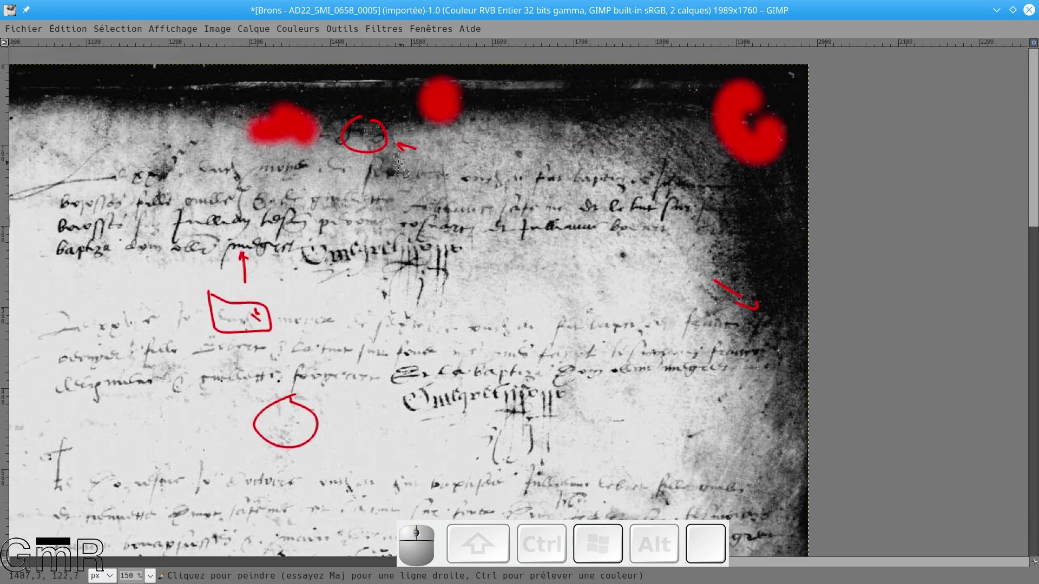
mouse_move(370, 120)
left_mouse_down()
mouse_move(388, 107)
mouse_move(399, 120)
left_mouse_up()
mouse_move(760, 290)
left_mouse_down()
mouse_move(761, 278)
mouse_move(771, 292)
mouse_move(778, 280)
left_mouse_up()
left_click_drag(753, 333, 695, 309)
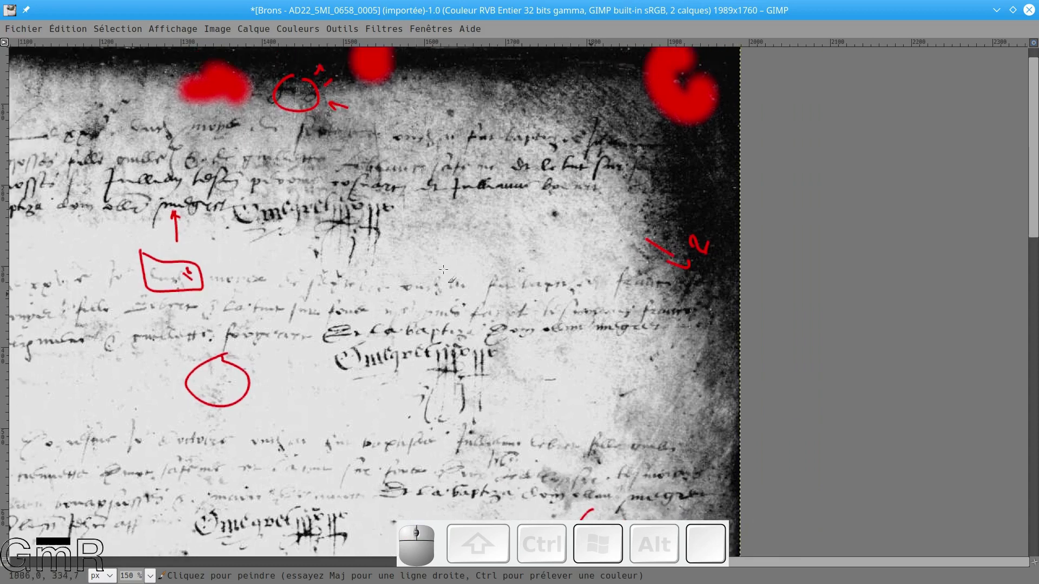
Step: Add a red mark on the dark edge beside entry 102, and outline the faint bleed-through in the margin around number 102
scroll(434, 233, "down", 5)
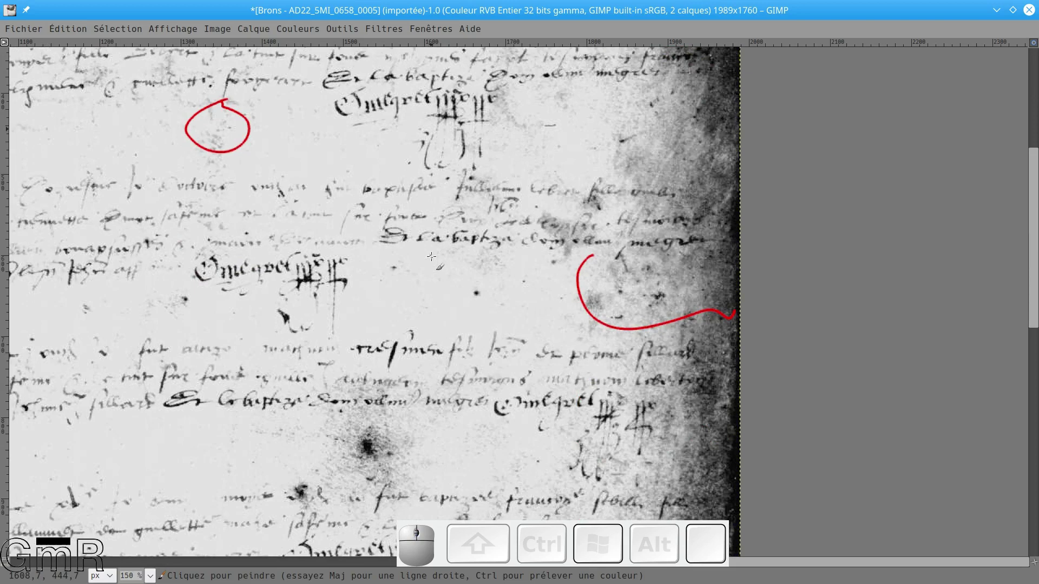
mouse_move(641, 402)
left_mouse_down()
mouse_move(630, 387)
mouse_move(724, 401)
mouse_move(717, 425)
mouse_move(718, 404)
mouse_move(728, 404)
left_mouse_up()
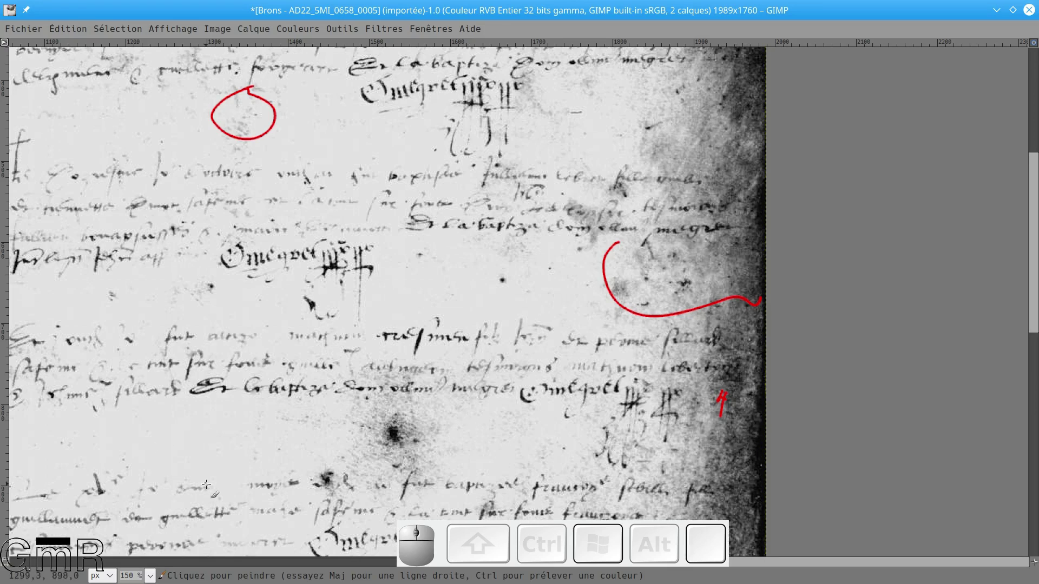
left_click_drag(404, 268, 755, 297)
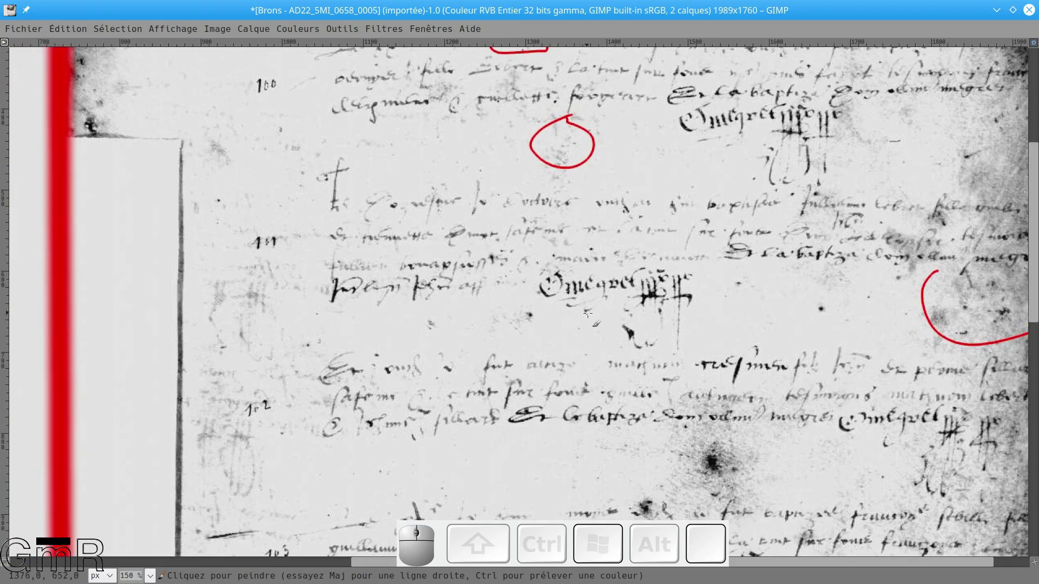
left_click_drag(577, 314, 684, 175)
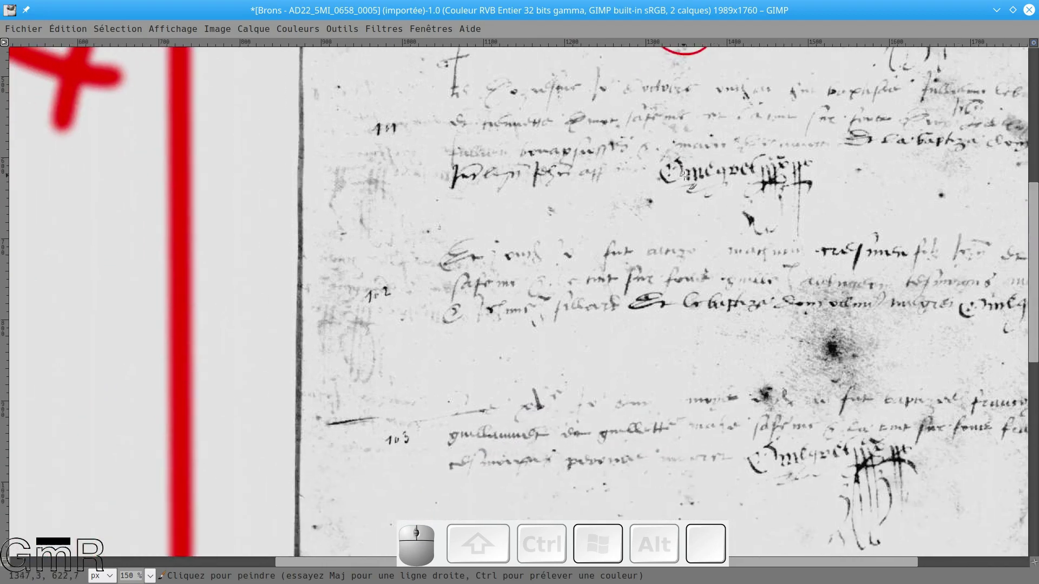
mouse_move(317, 147)
left_mouse_down()
mouse_move(332, 269)
mouse_move(317, 399)
mouse_move(361, 396)
mouse_move(443, 364)
mouse_move(393, 171)
mouse_move(374, 143)
mouse_move(317, 156)
left_mouse_up()
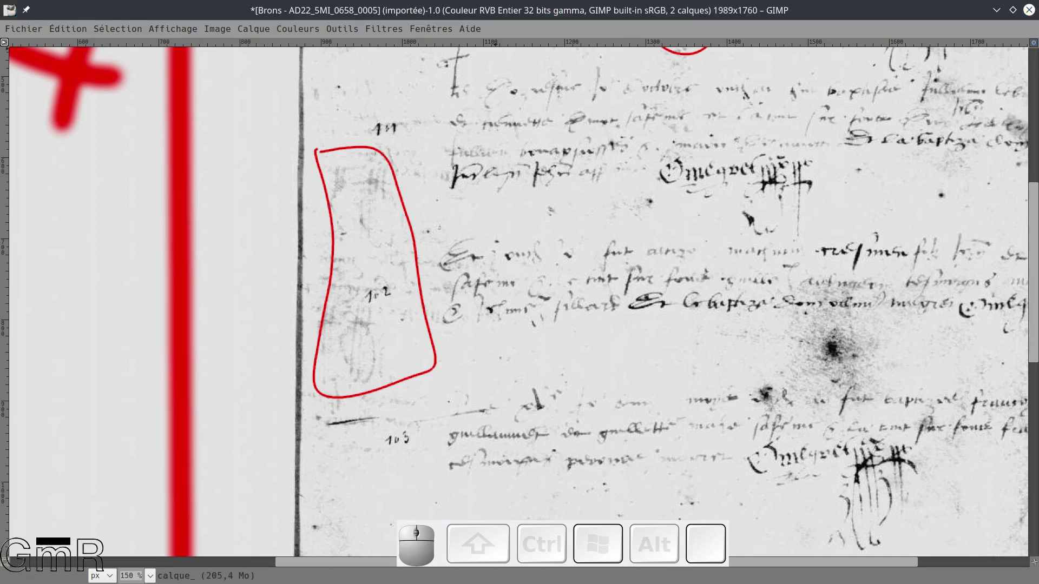
scroll(578, 347, "down", 10)
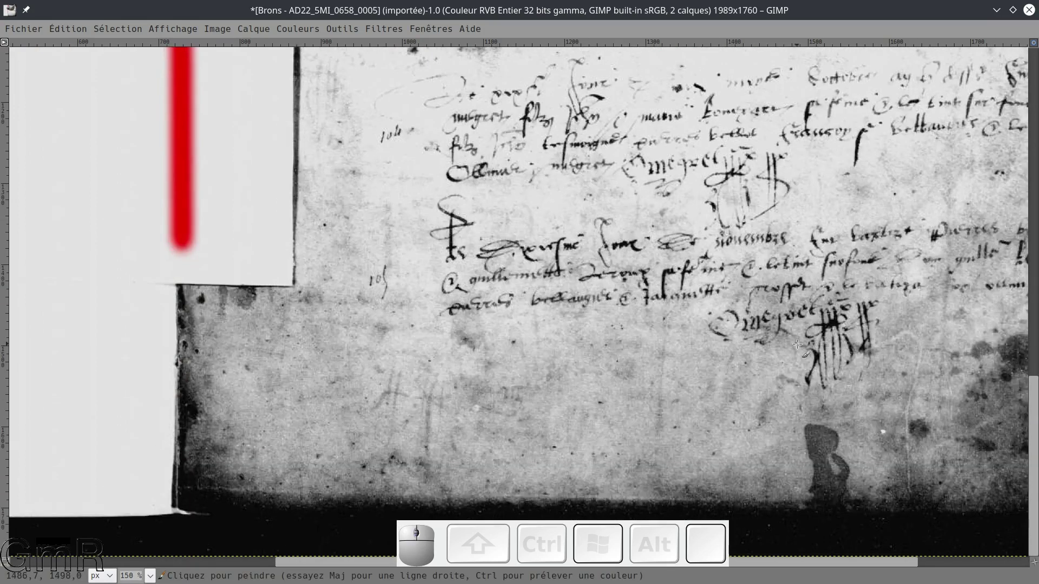
scroll(798, 345, "up", 3)
scroll(703, 357, "up", 6)
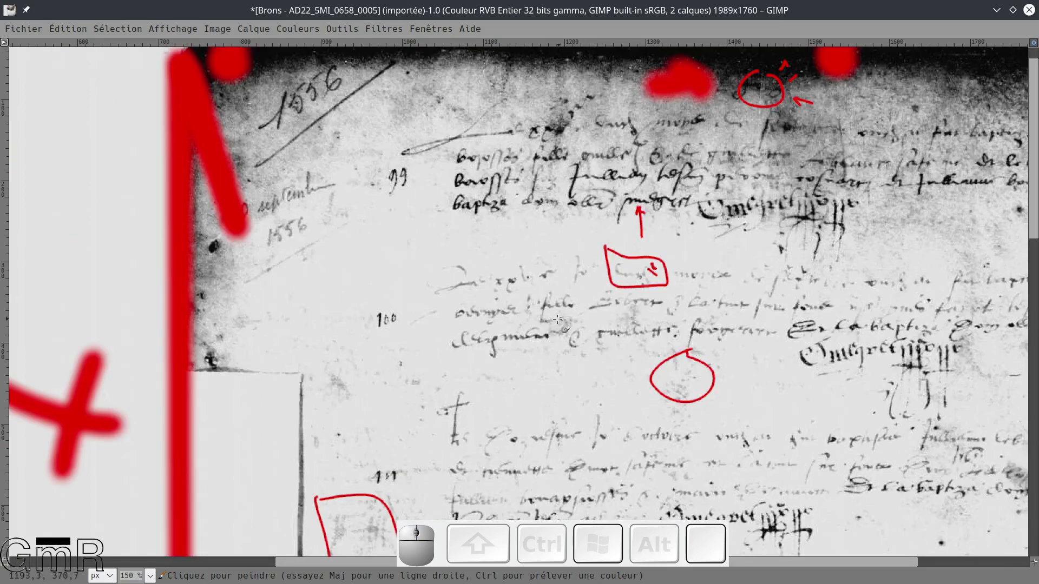
scroll(515, 318, "up", 1)
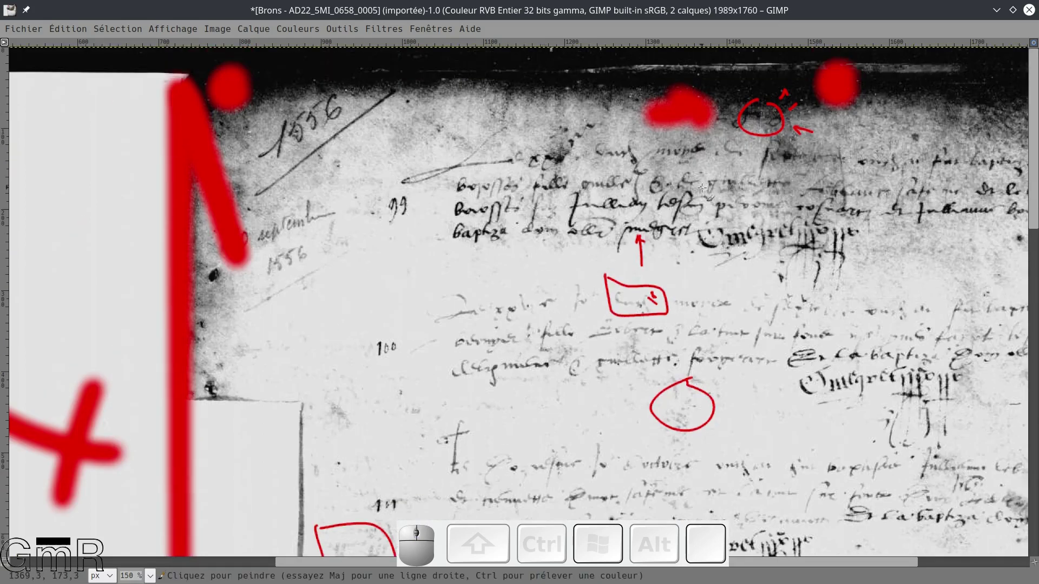
scroll(494, 205, "down", 9)
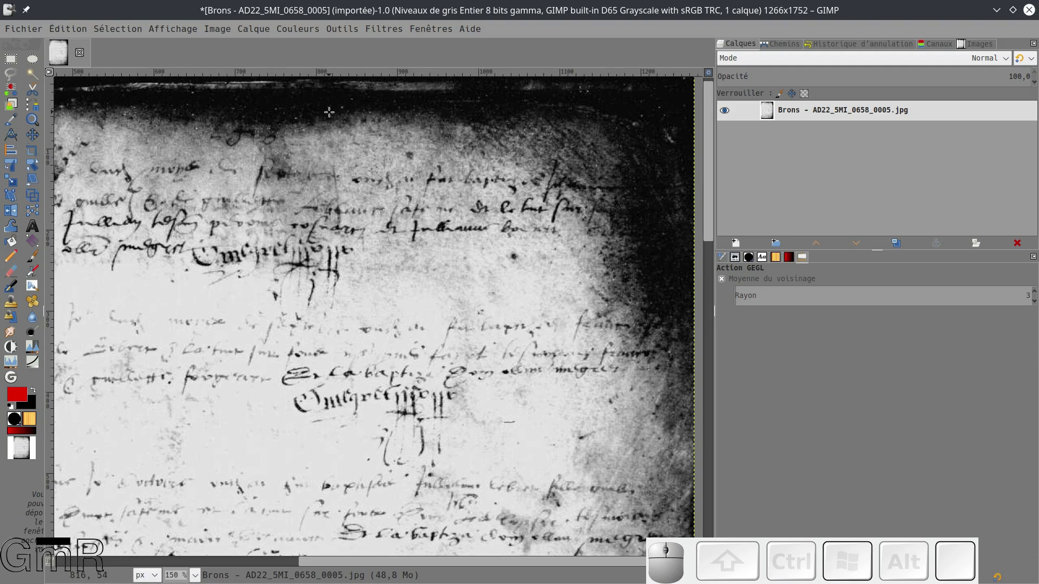
Step: Convert the image's precision to 32-bit integer with linear light gamma
left_click(295, 29)
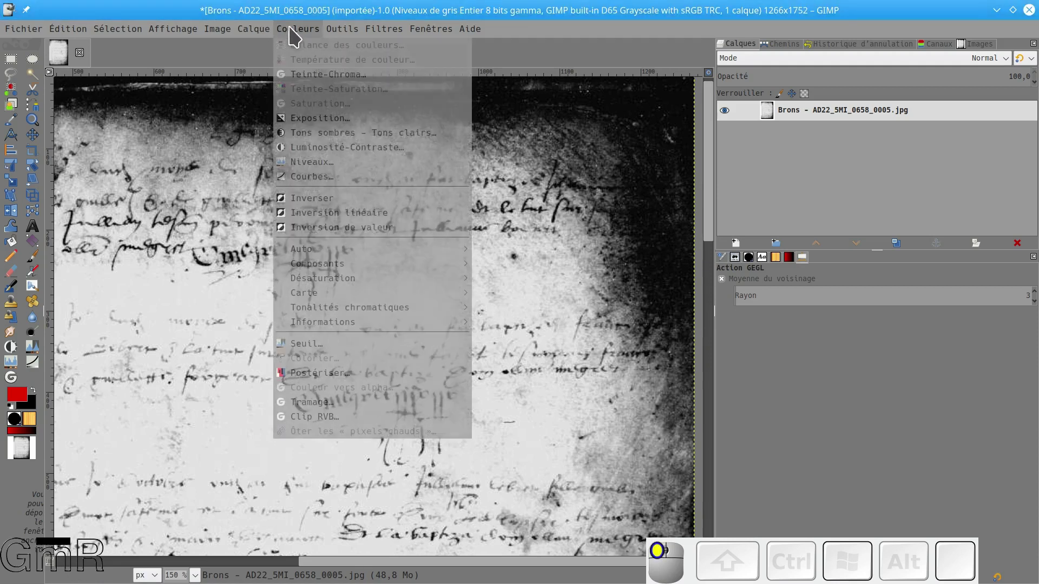
mouse_move(217, 28)
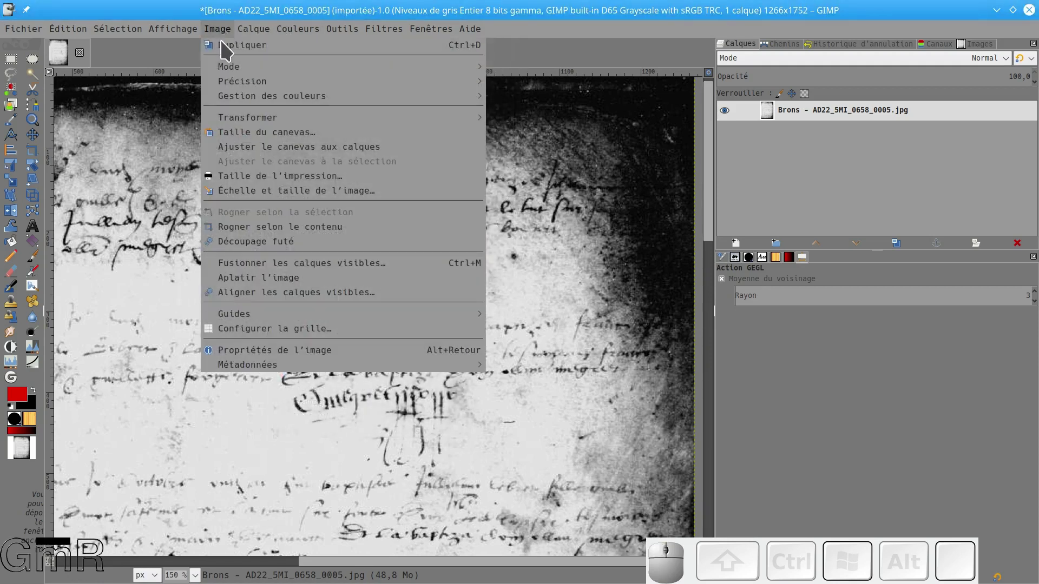
mouse_move(225, 68)
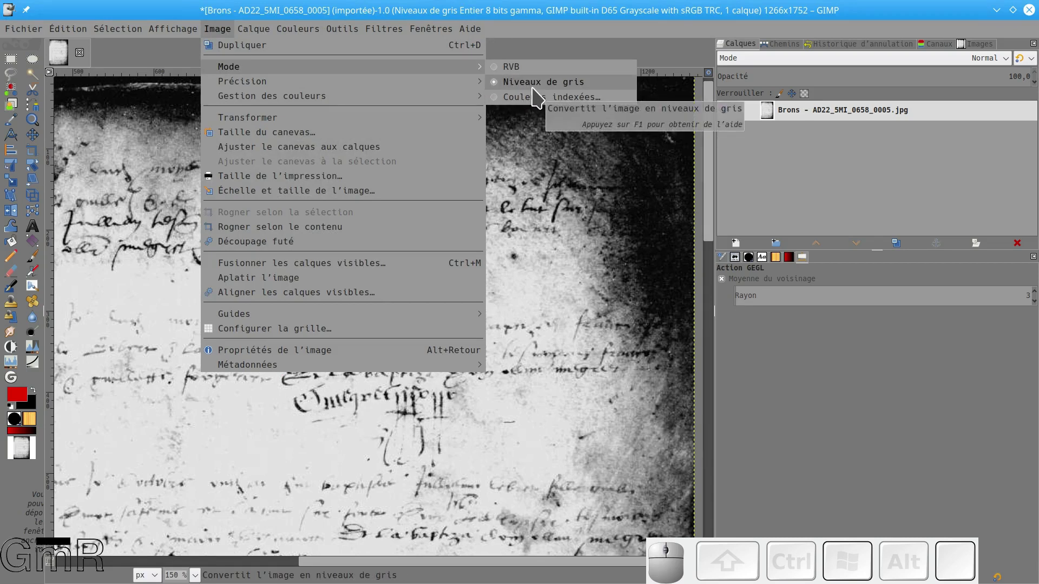
mouse_move(372, 103)
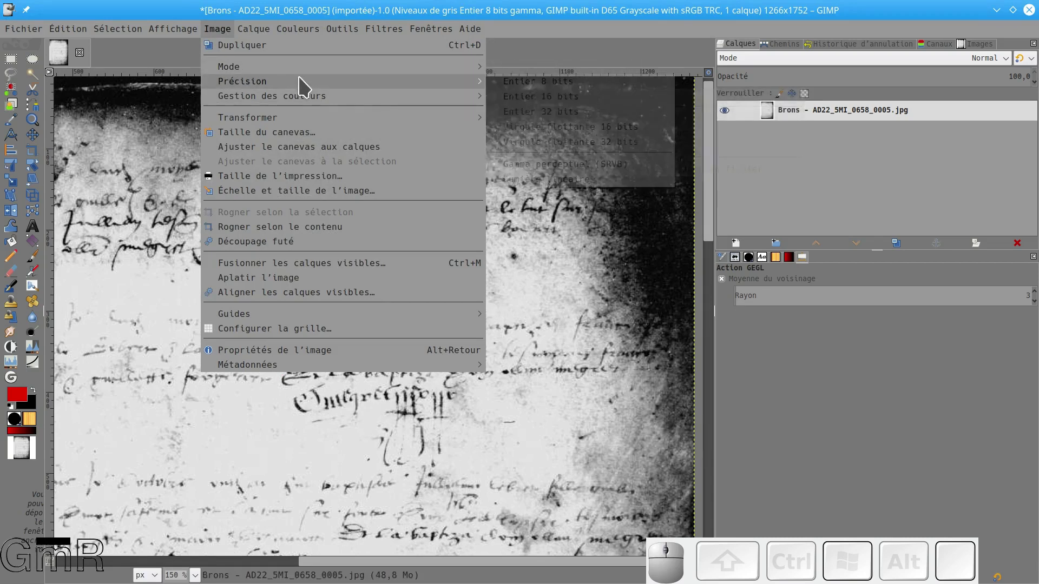
mouse_move(413, 84)
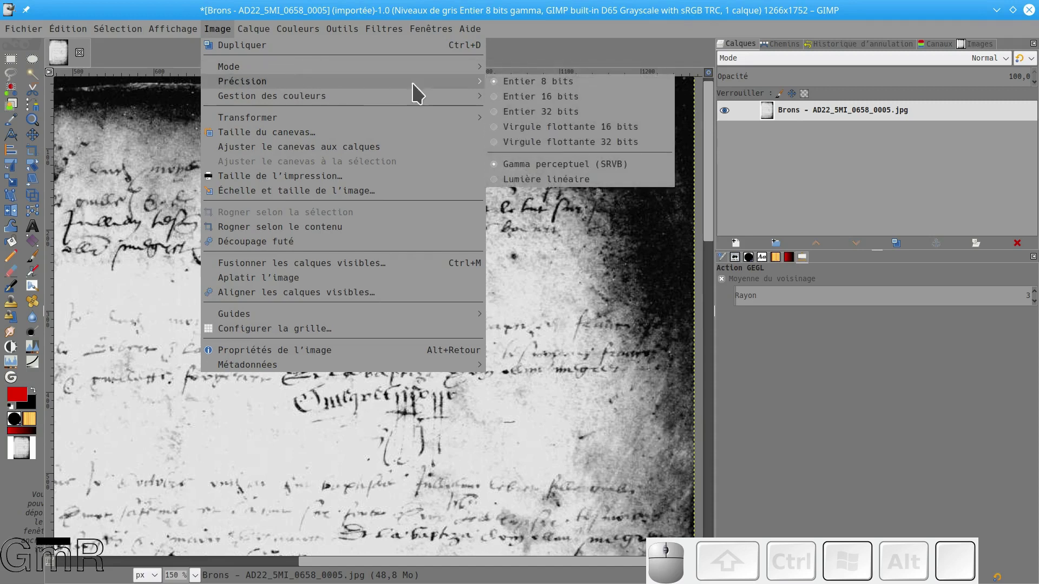
left_click(560, 112)
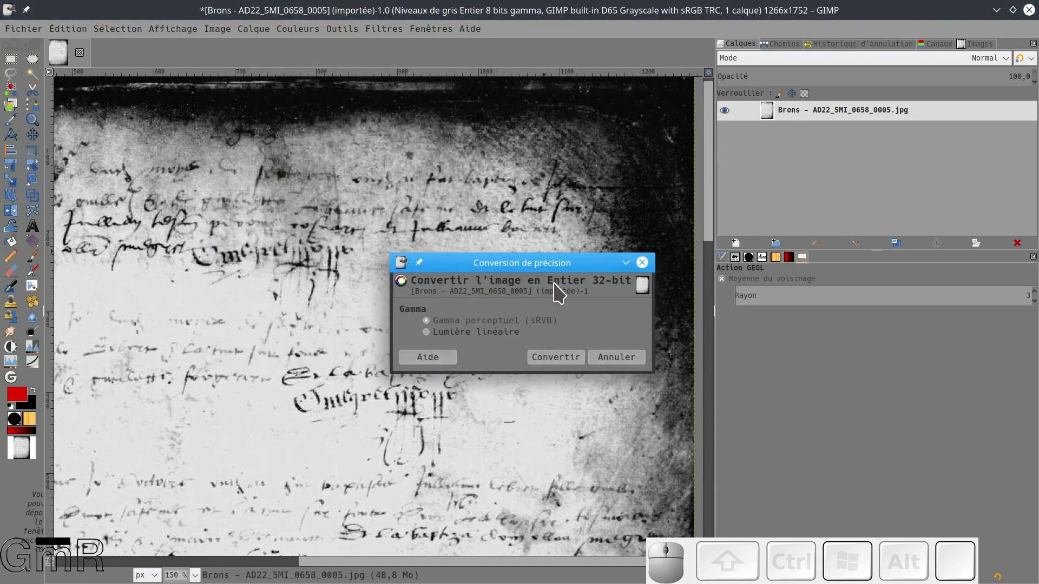
left_click(448, 333)
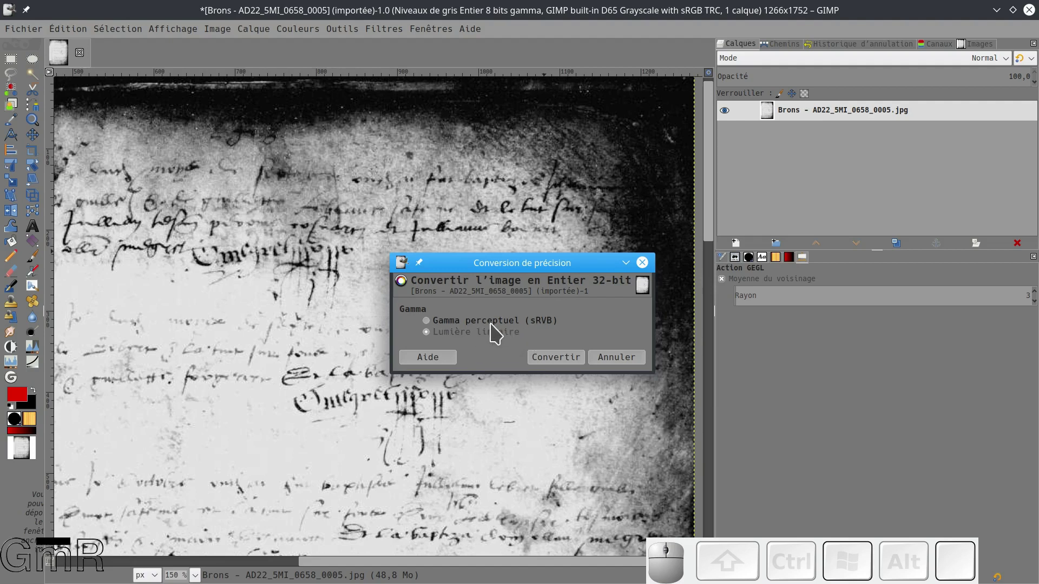
left_click(564, 358)
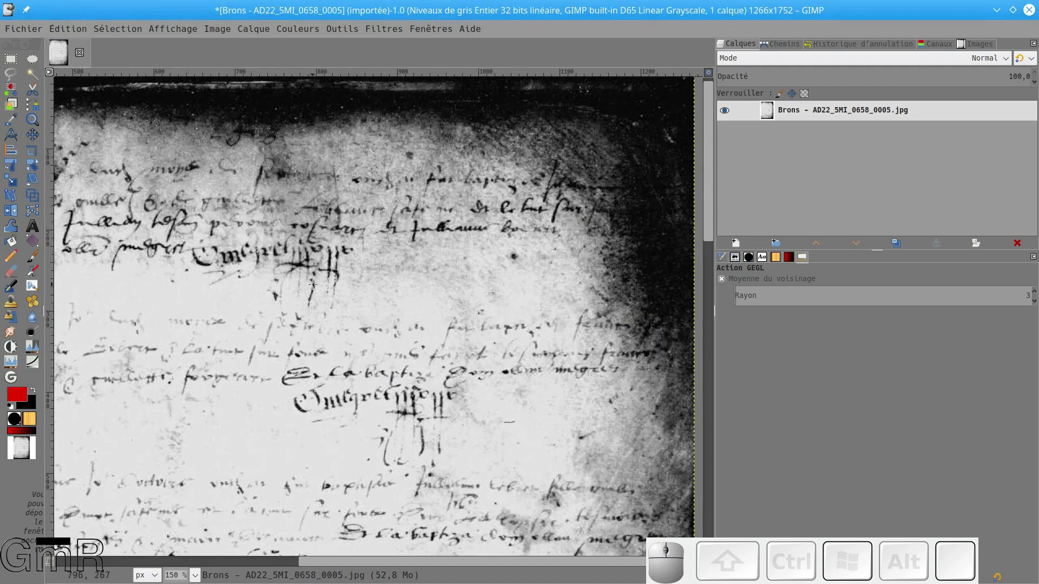
scroll(319, 354, "up", 1)
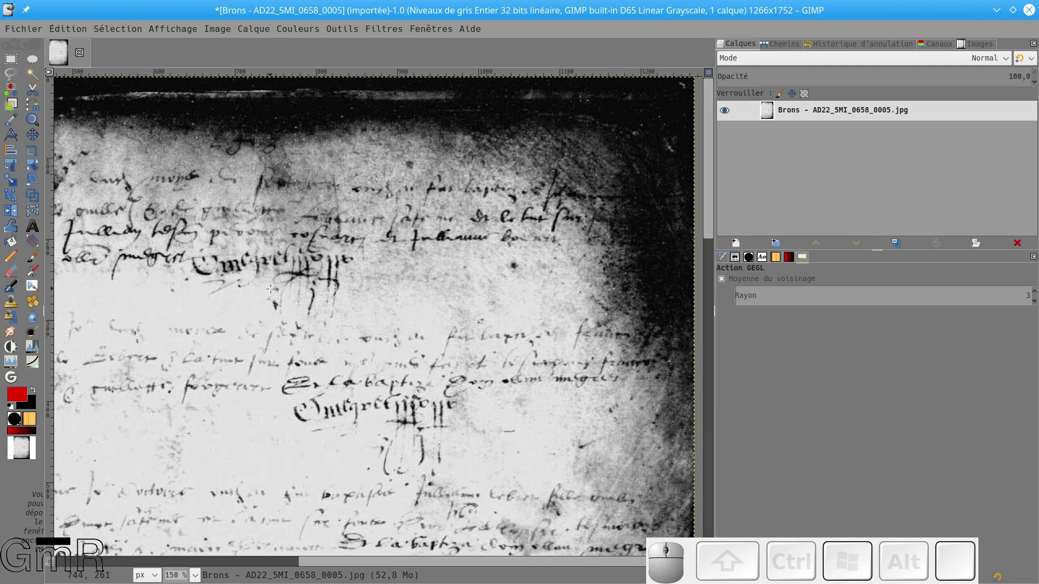
left_click(194, 113)
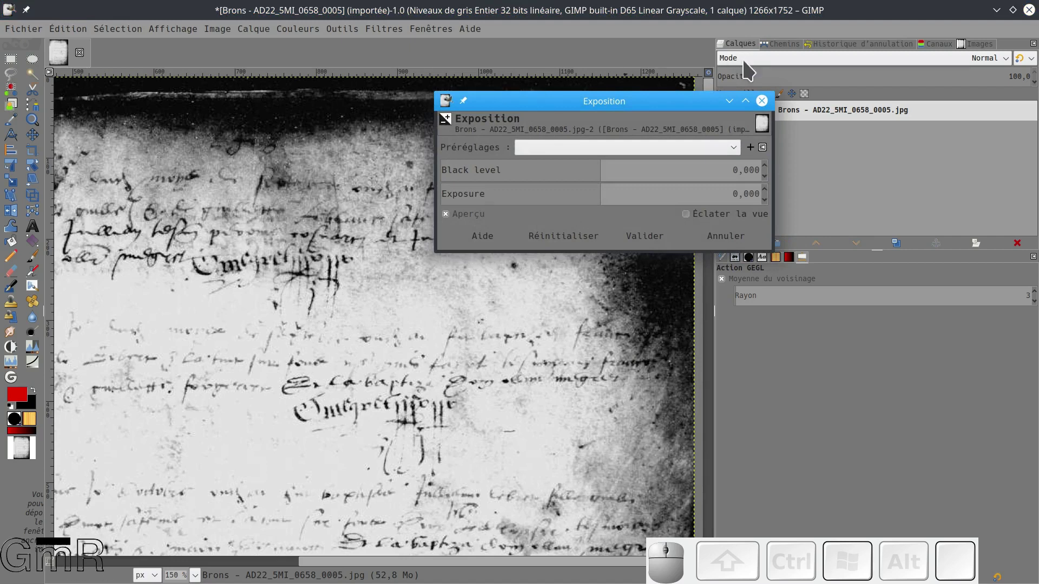
left_click(761, 101)
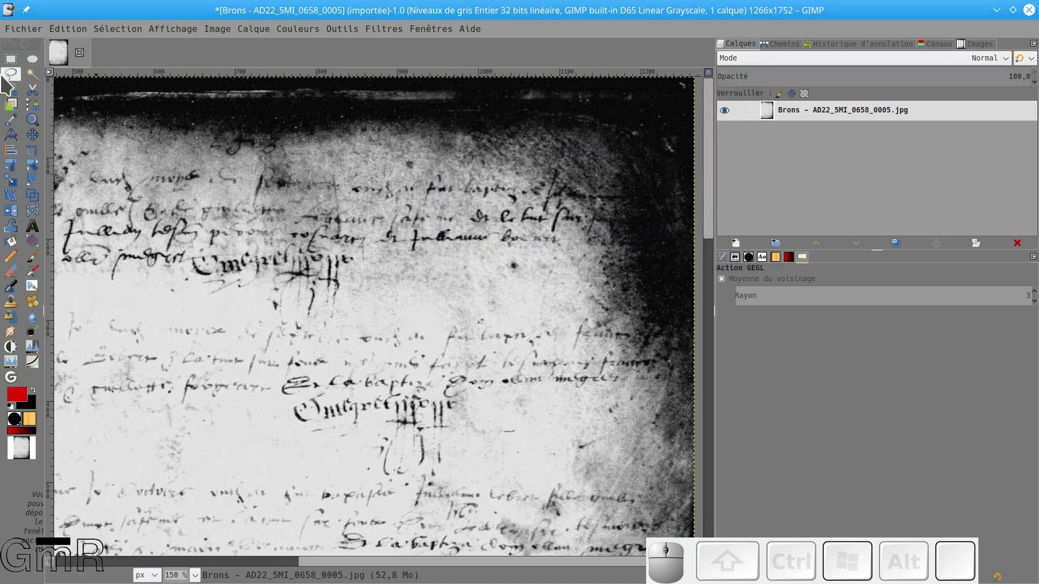
Step: Select a rectangle of about 175 × 63 px around the faint writing near the page's top border, with highlight opacity 21.8
left_click(10, 58)
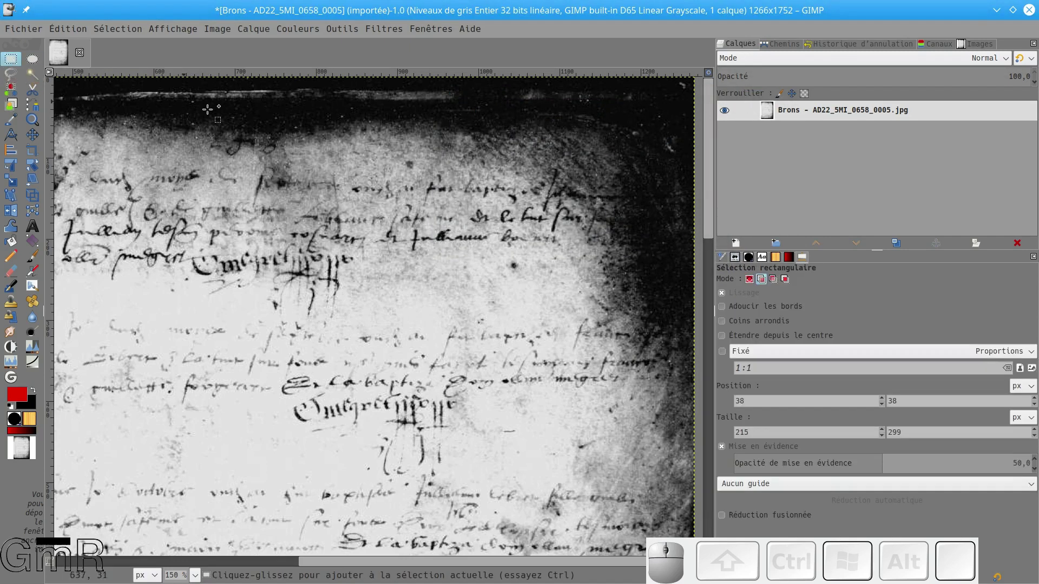
left_click_drag(190, 120, 331, 159)
left_click_drag(331, 121, 330, 113)
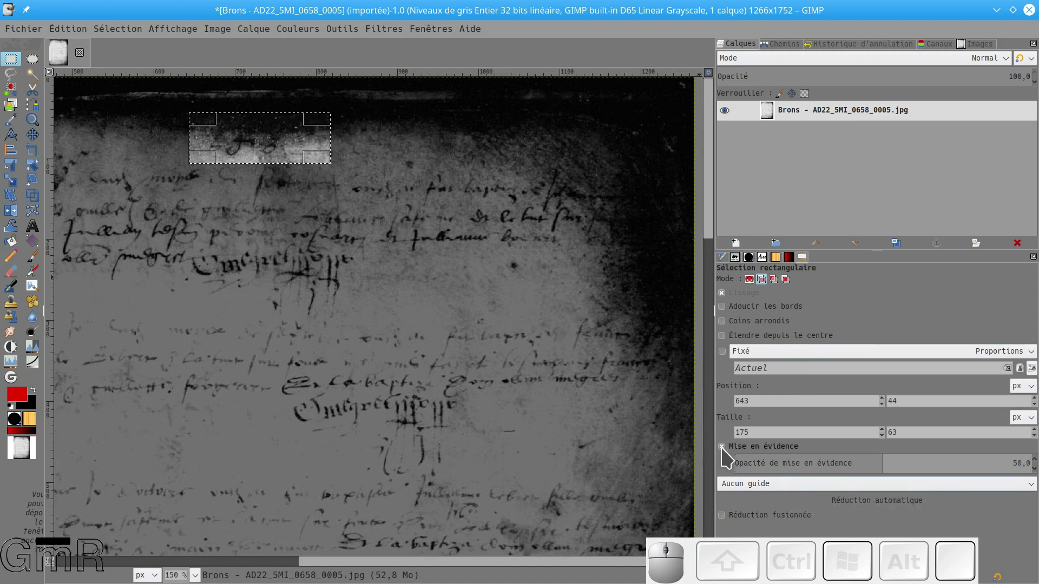
left_click(873, 463)
left_click_drag(873, 463, 788, 473)
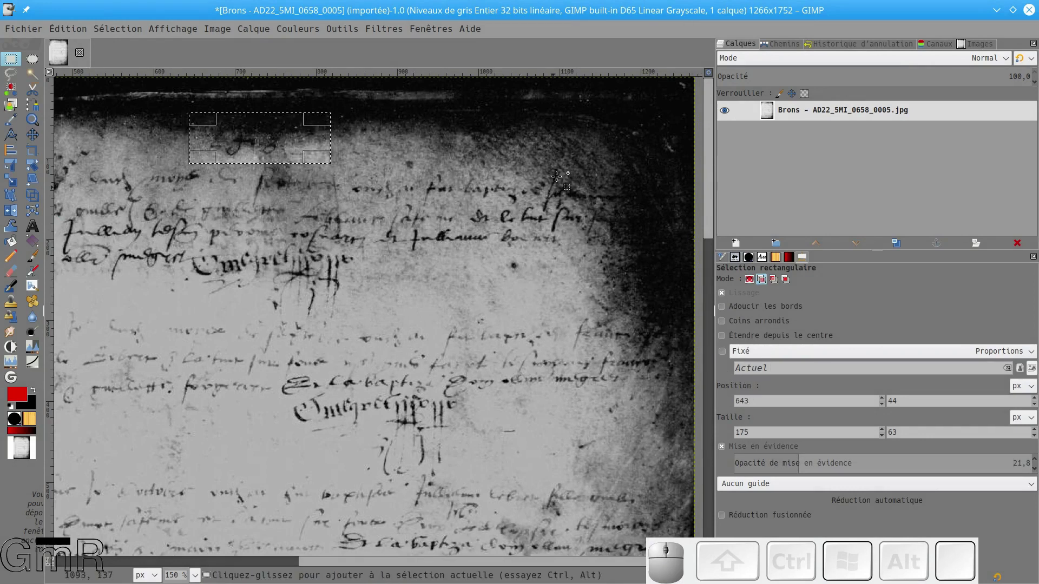
Step: Add two rectangles to the selection on the page's dark edge: about 181 × 116 px beside entry 99 and 96 × 96 px beside entry 100
left_click(762, 280)
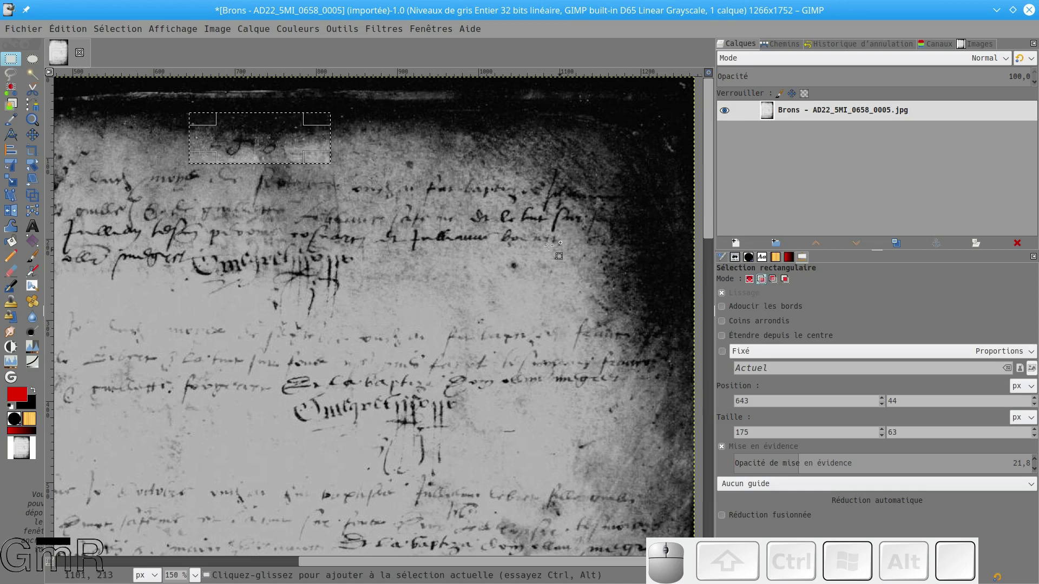
left_click_drag(546, 163, 693, 257)
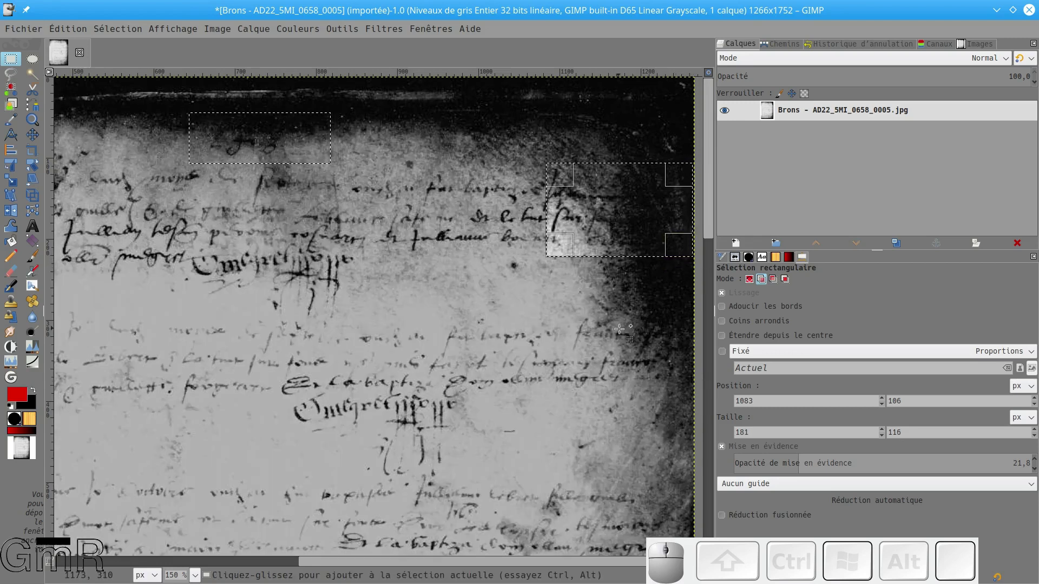
left_click_drag(616, 319, 693, 396)
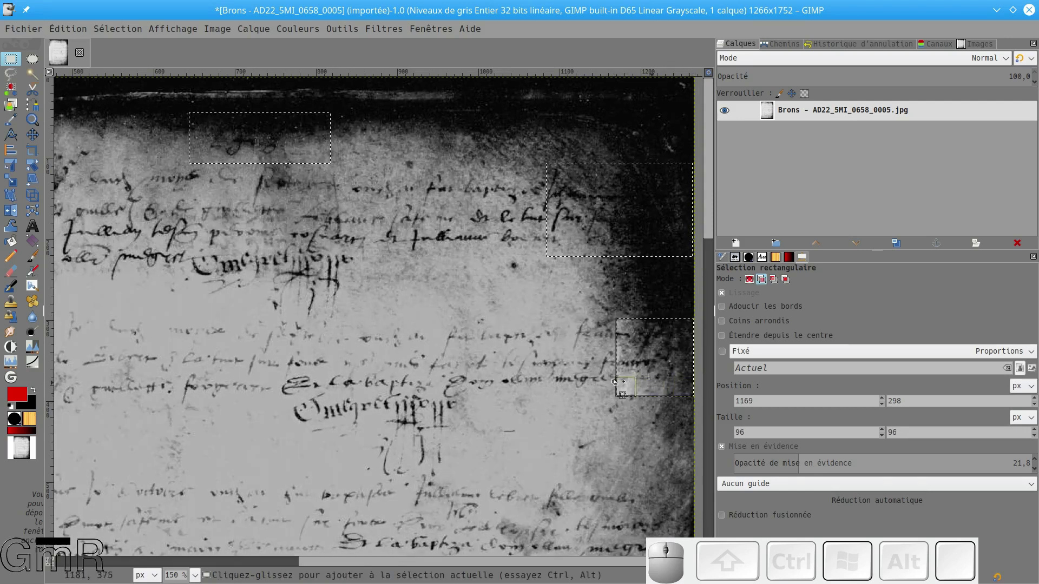
Step: Add rectangles to the selection over the dark line ends of the page's last two entries, the lowest about 115 × 142 px
scroll(595, 352, "down", 5)
scroll(548, 335, "right", 3)
scroll(548, 335, "down", 3)
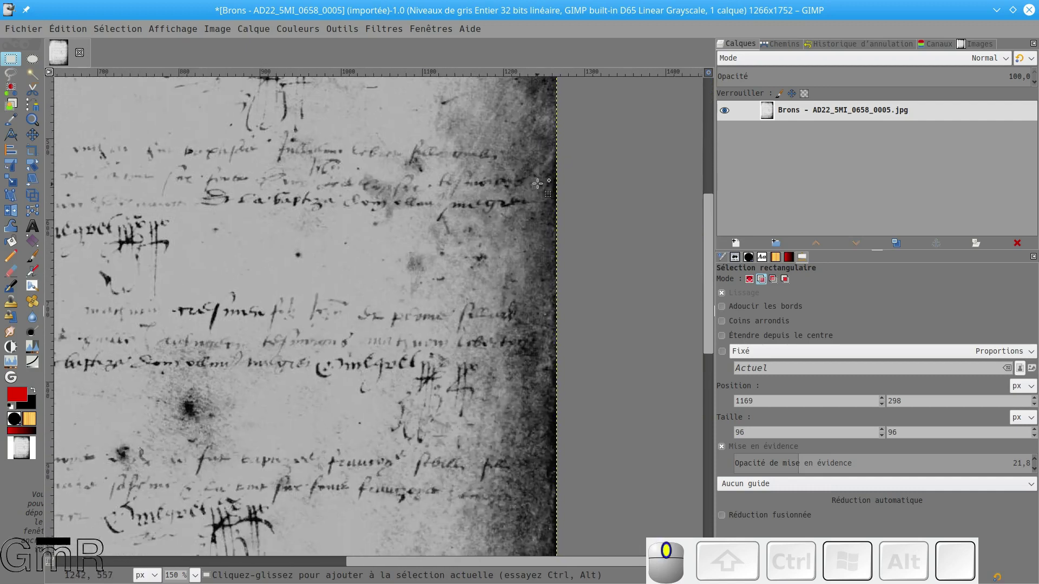
scroll(566, 346, "down", 2)
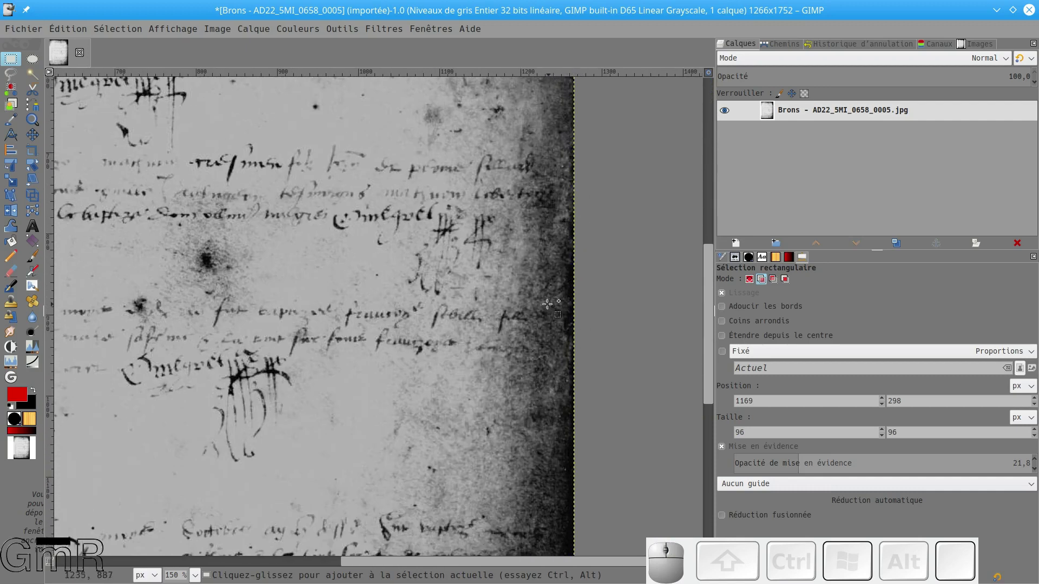
scroll(569, 334, "down", 5)
scroll(582, 187, "down", 1)
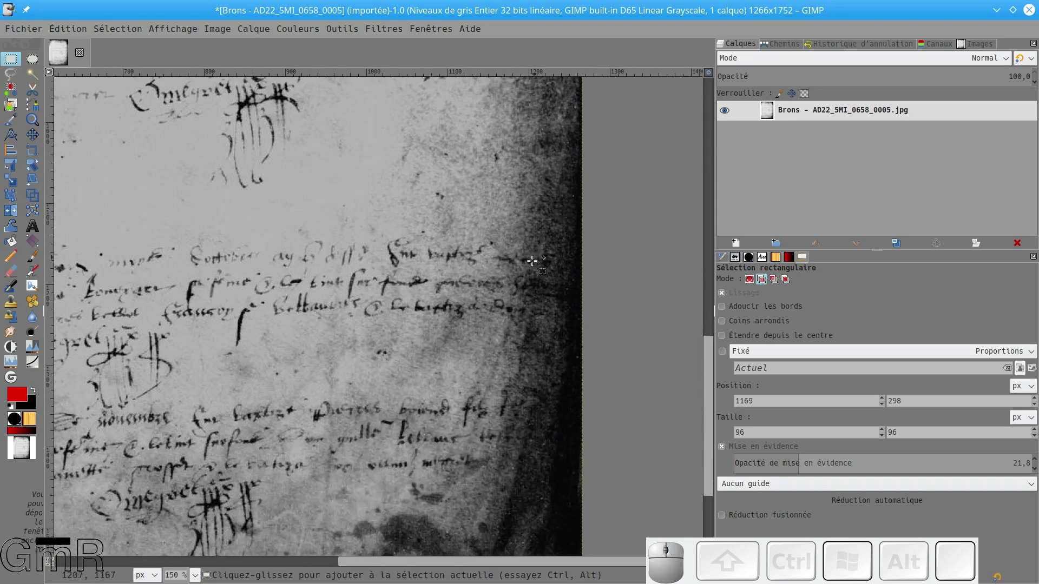
left_click_drag(498, 252, 582, 325)
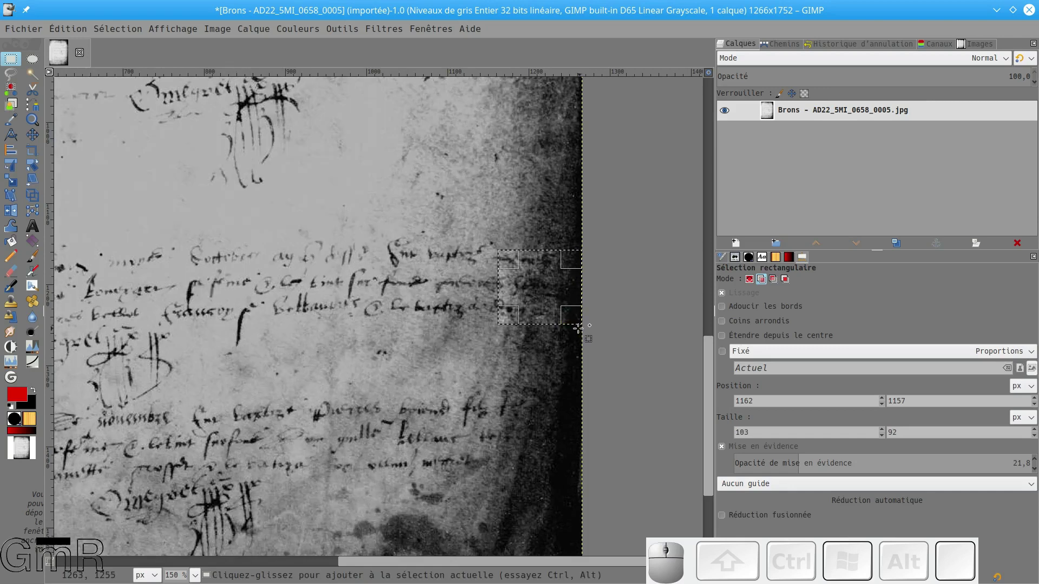
left_click_drag(514, 260, 574, 351)
scroll(536, 207, "down", 5)
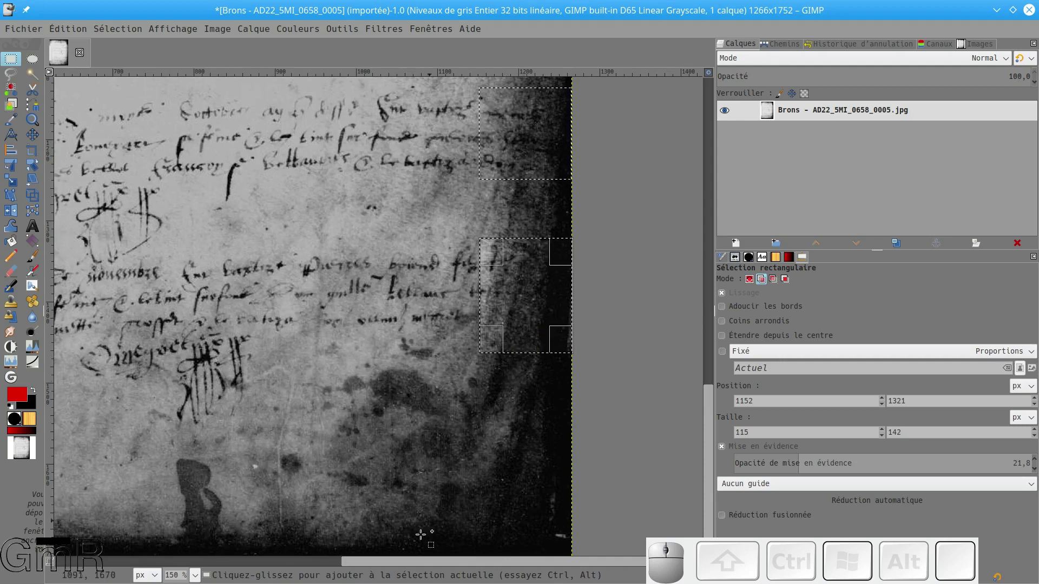
left_click_drag(440, 405, 371, 440)
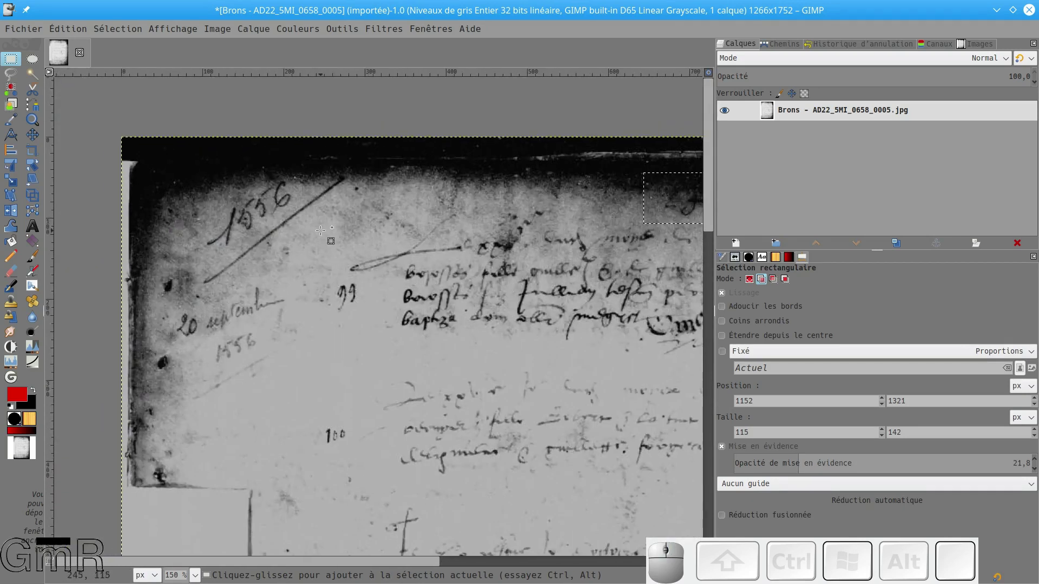
left_click_drag(330, 240, 297, 274)
left_click_drag(359, 210, 420, 260)
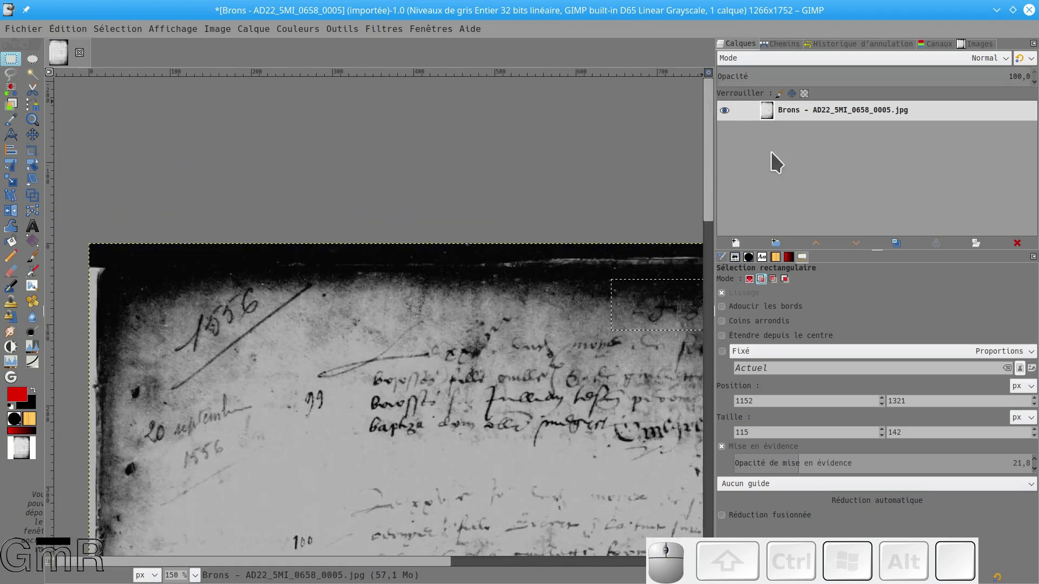
Step: Convert the multi-rectangle selection to a path and rename the path as sombre
left_click(778, 43)
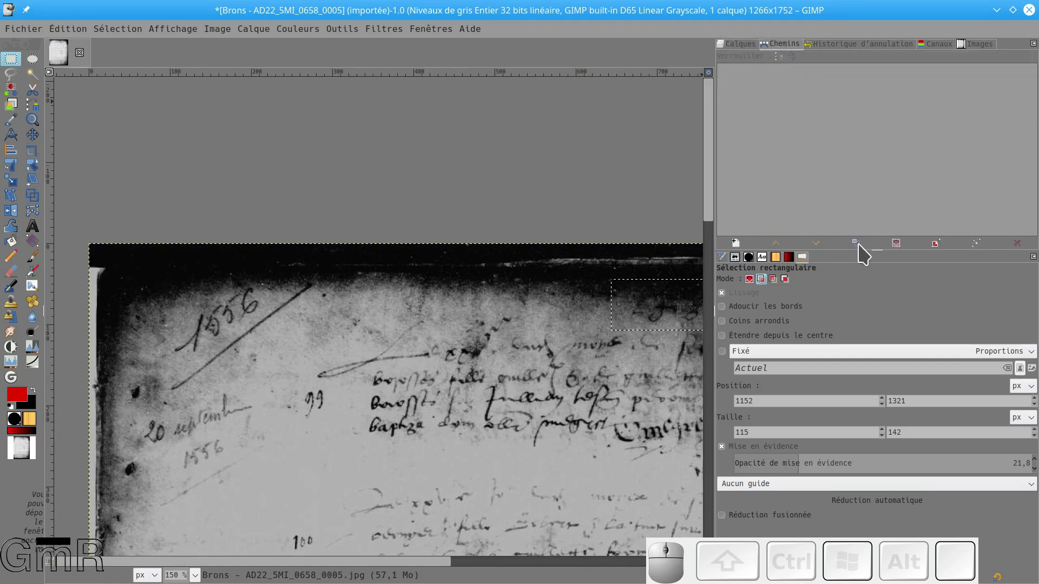
left_click(936, 243)
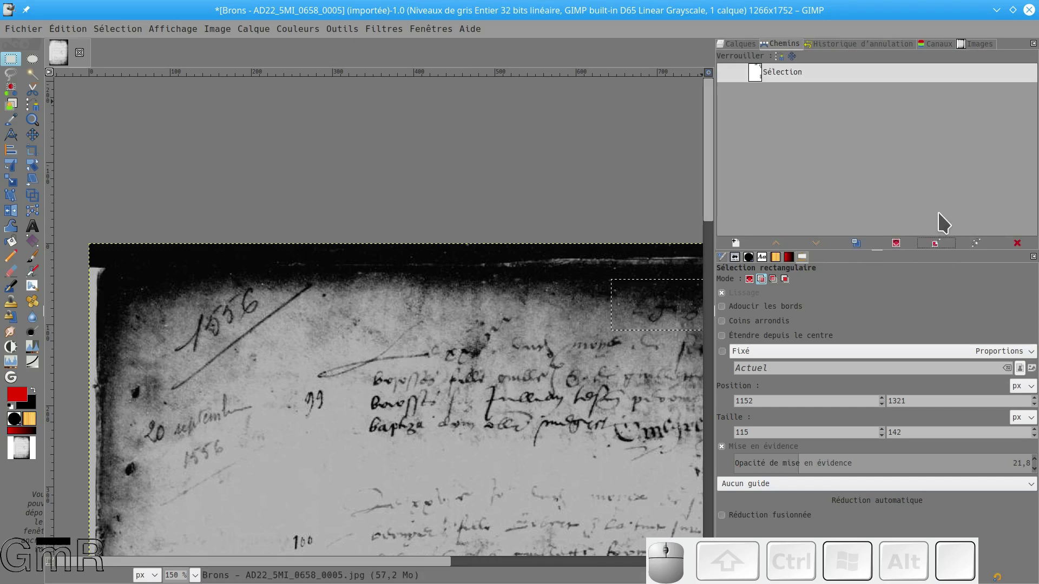
double_click(795, 72)
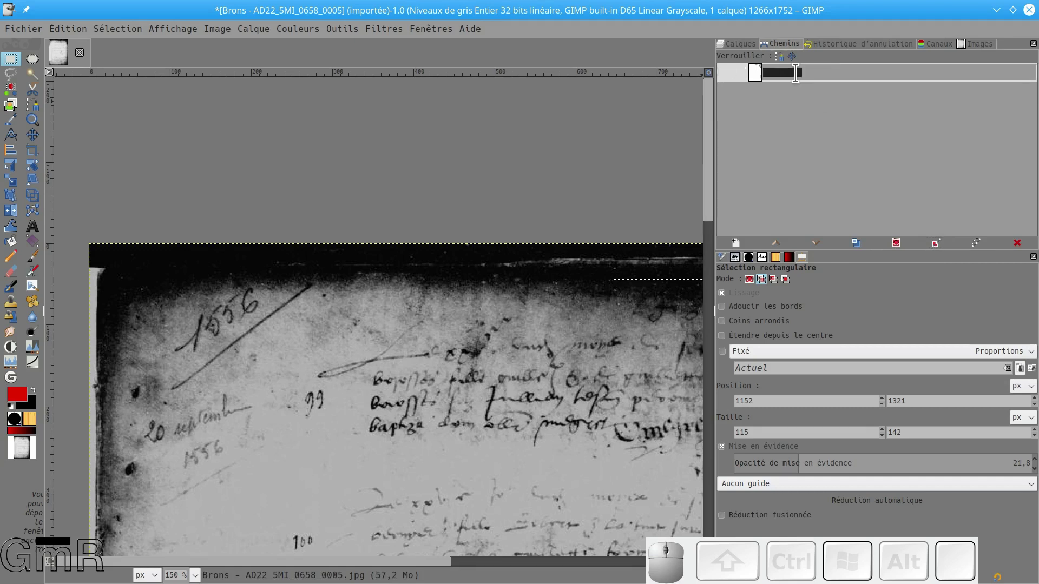
type("sombre")
key("Return")
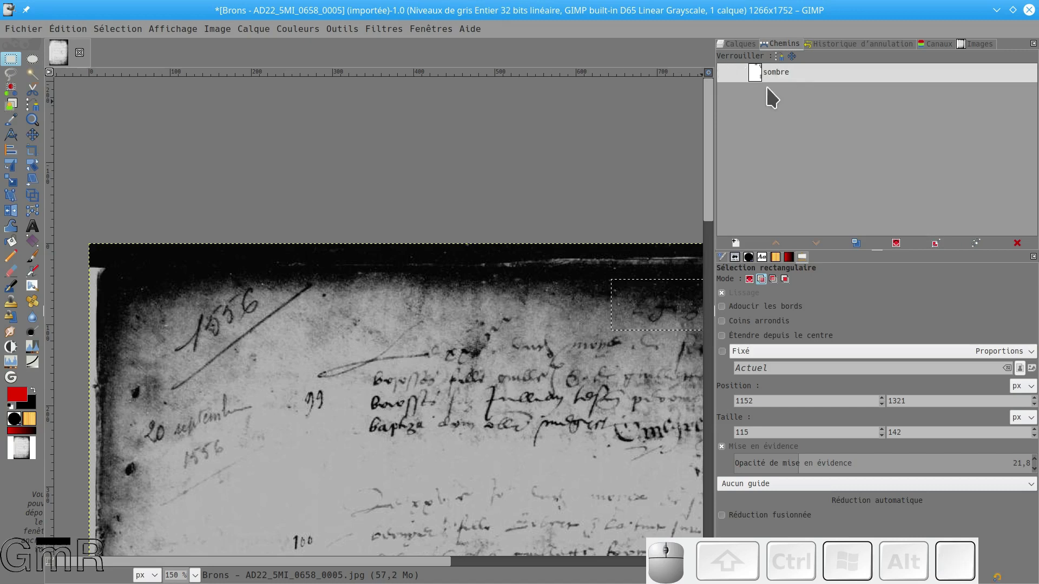
Step: Show the sombre path to check its rectangles over the whole page, and hide it again
left_click(725, 70)
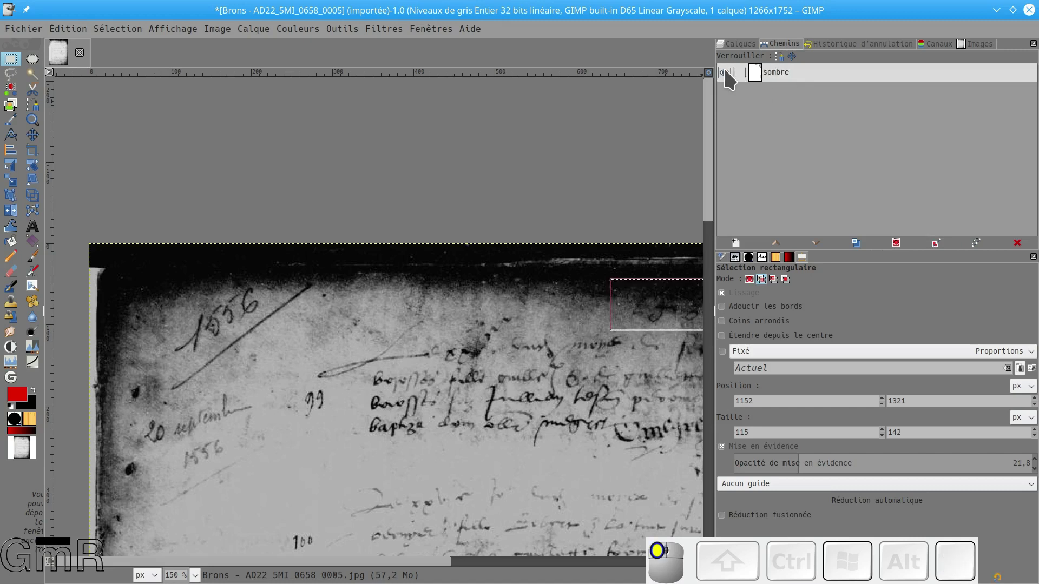
scroll(315, 393, "down", 3)
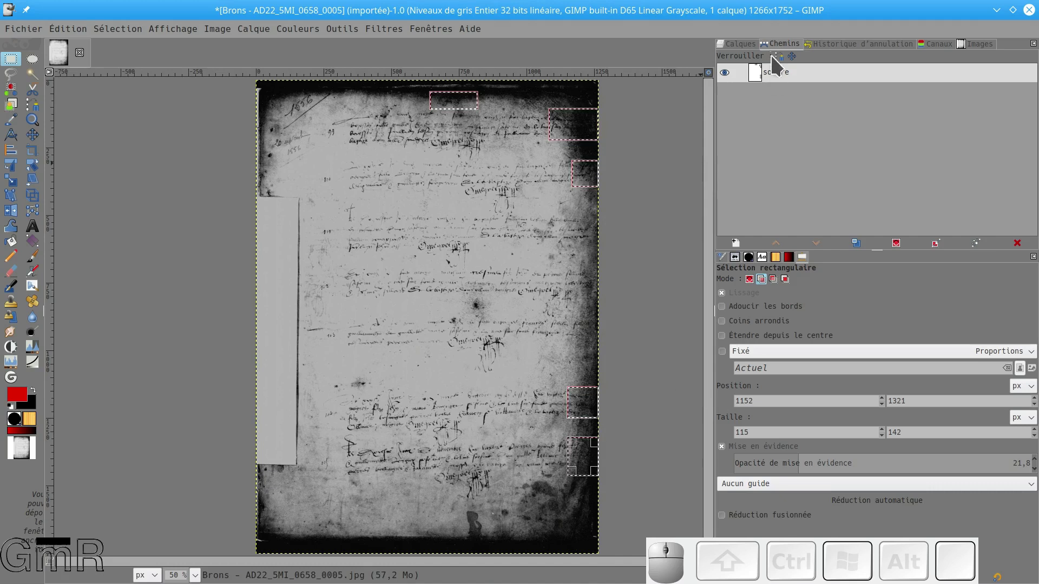
left_click(725, 73)
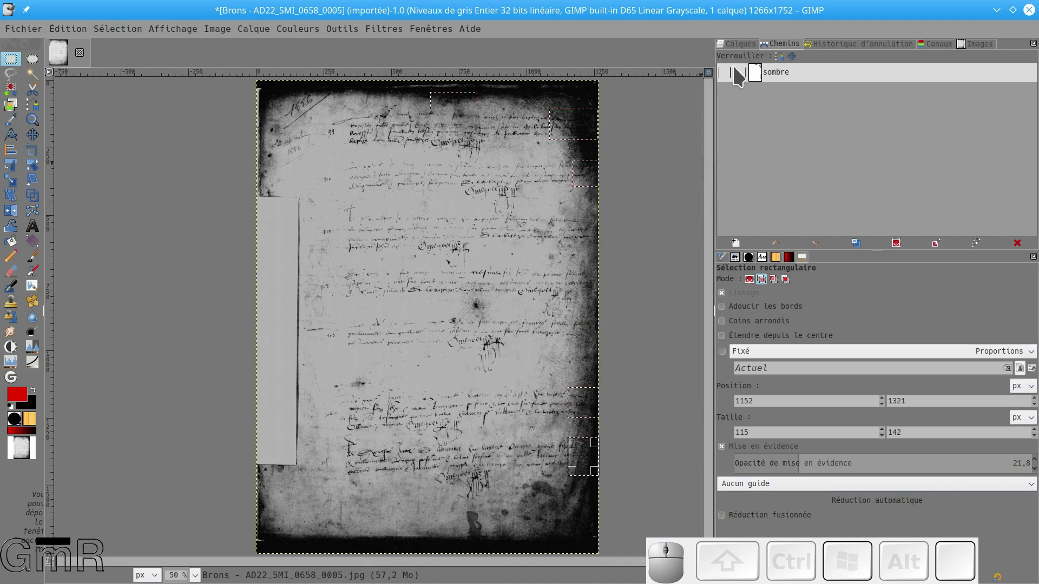
Step: Open the Levels adjustment for the selected dark areas of the page layer, keeping the upper rectangles in view beside the dialog
left_click(738, 44)
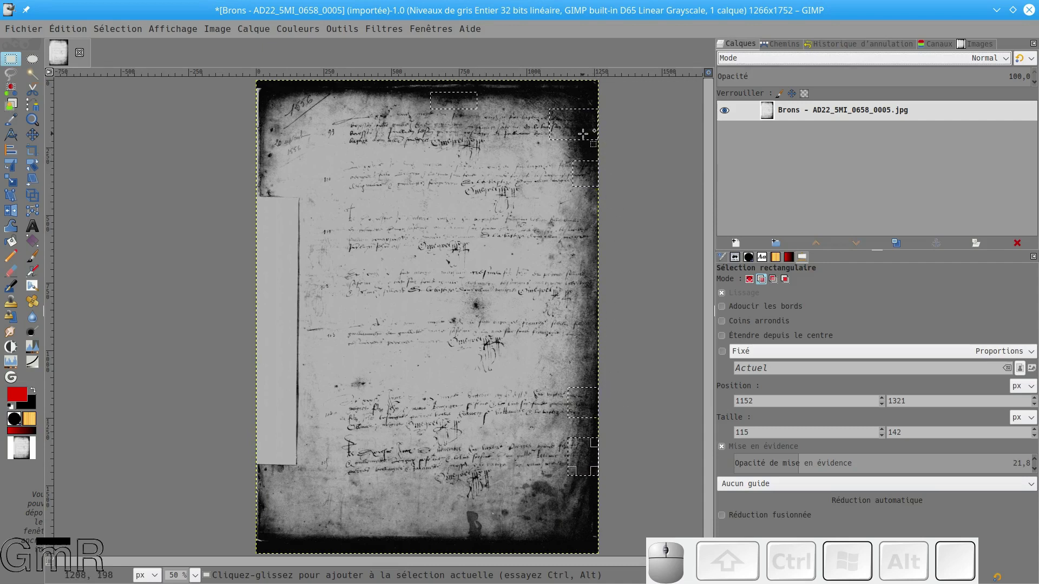
scroll(583, 134, "up", 4)
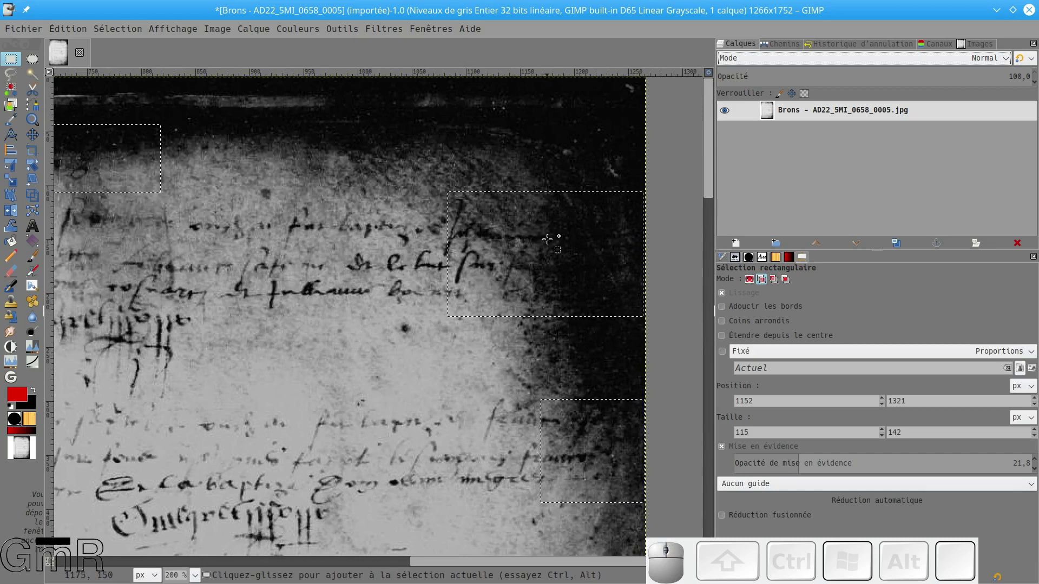
left_click(292, 30)
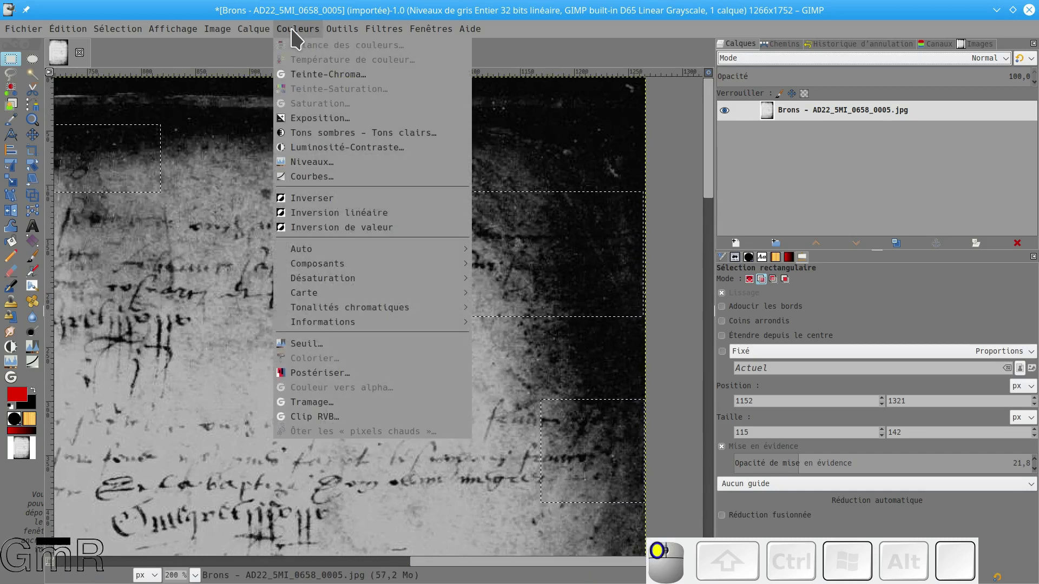
left_click(315, 171)
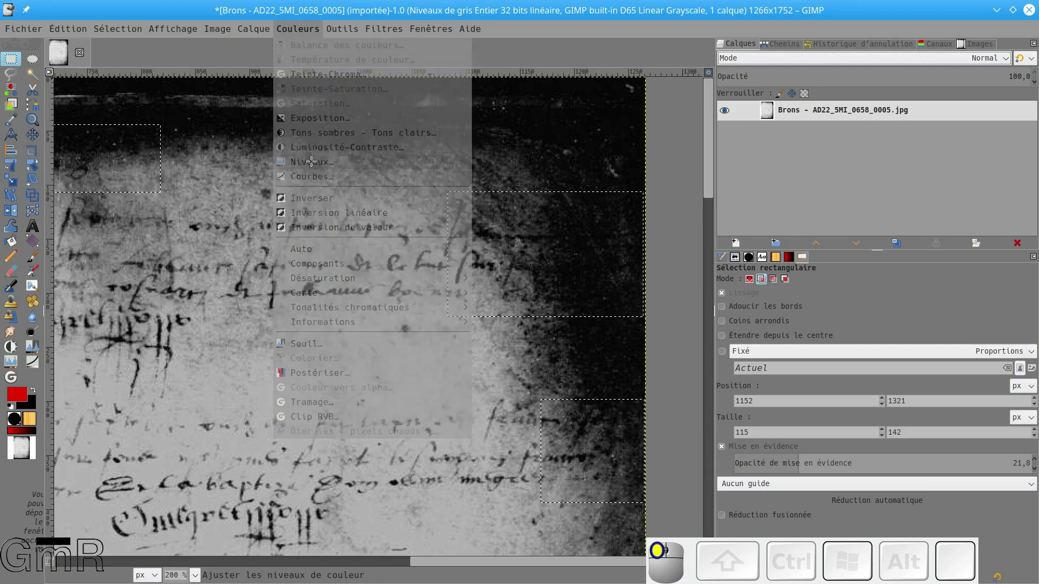
left_click_drag(712, 80, 752, 85)
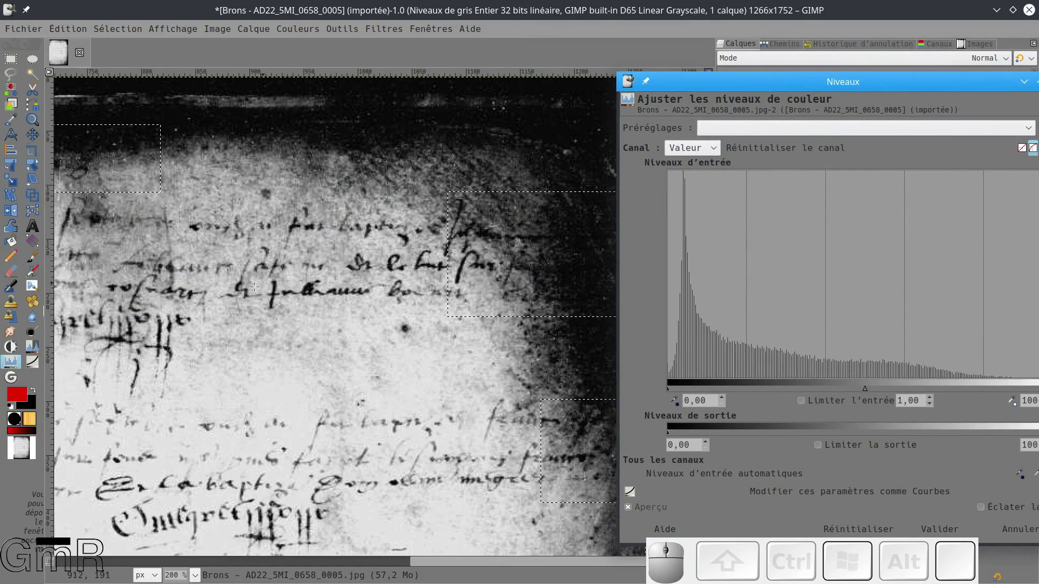
scroll(368, 243, "down", 2, "ctrl")
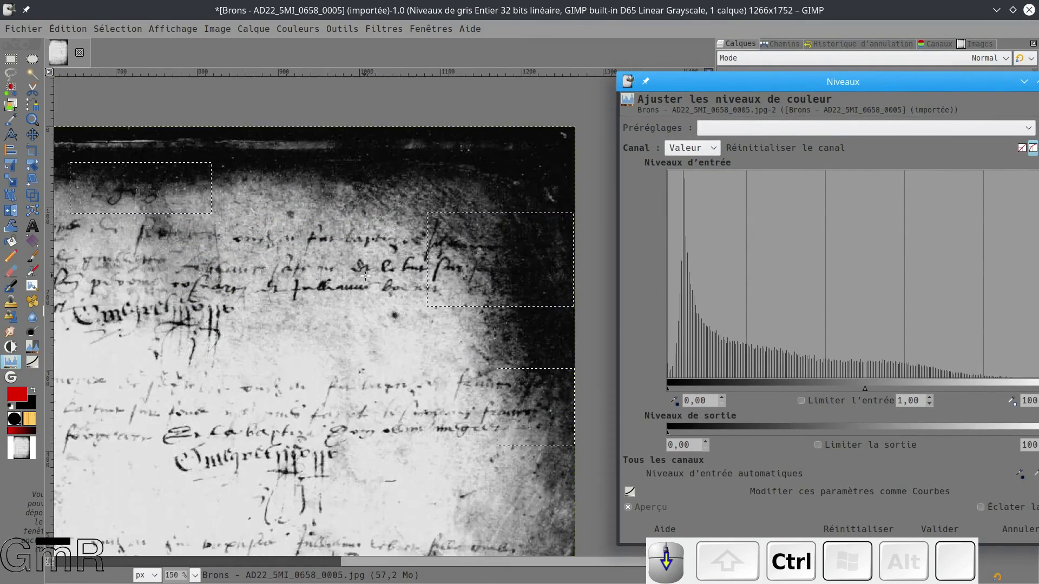
left_click_drag(761, 84, 663, 110)
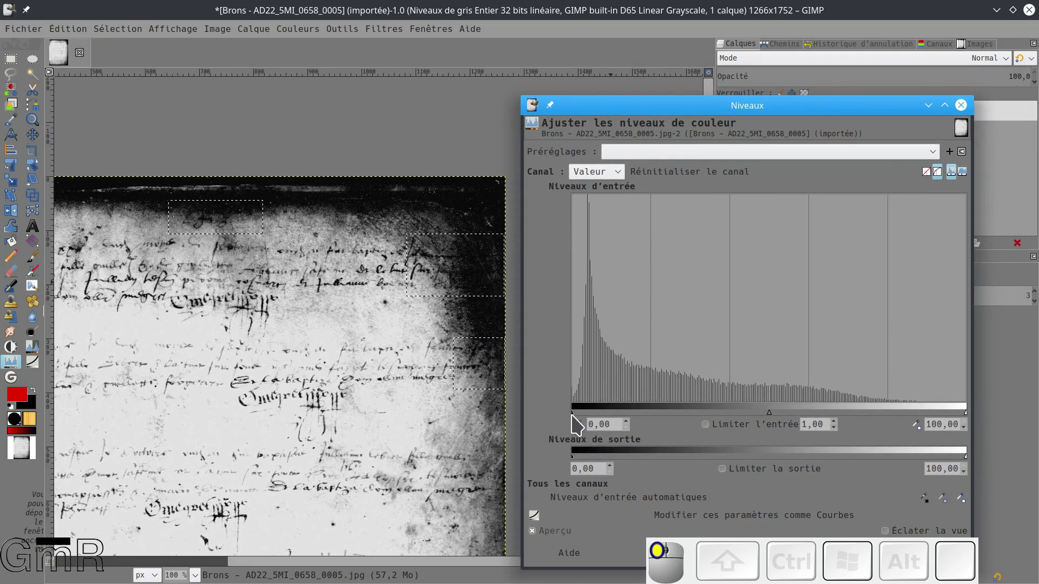
Step: Lower the input white level of the selected dark areas to about 56.65
left_click_drag(574, 415, 537, 412)
left_click_drag(968, 422, 902, 421)
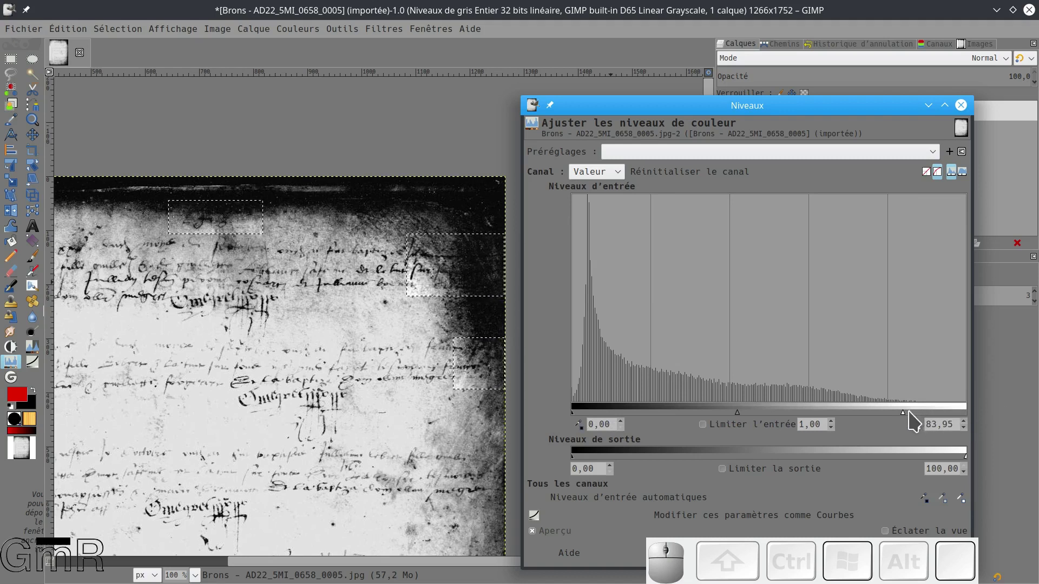
left_click_drag(901, 421, 811, 420)
mouse_move(902, 420)
left_mouse_down()
mouse_move(587, 407)
mouse_move(918, 414)
left_mouse_up()
left_click_drag(916, 413, 795, 413)
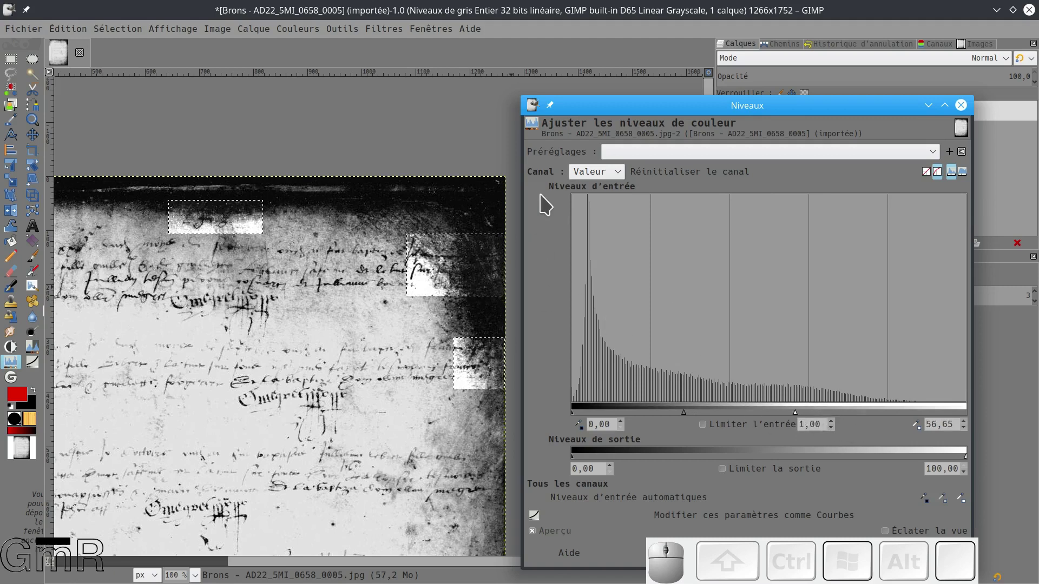
Step: Fine-tune the input levels of the selected areas to about 56.10 for white, 1.75 for gamma and 3.43 for black
scroll(443, 260, "up", 3, "ctrl")
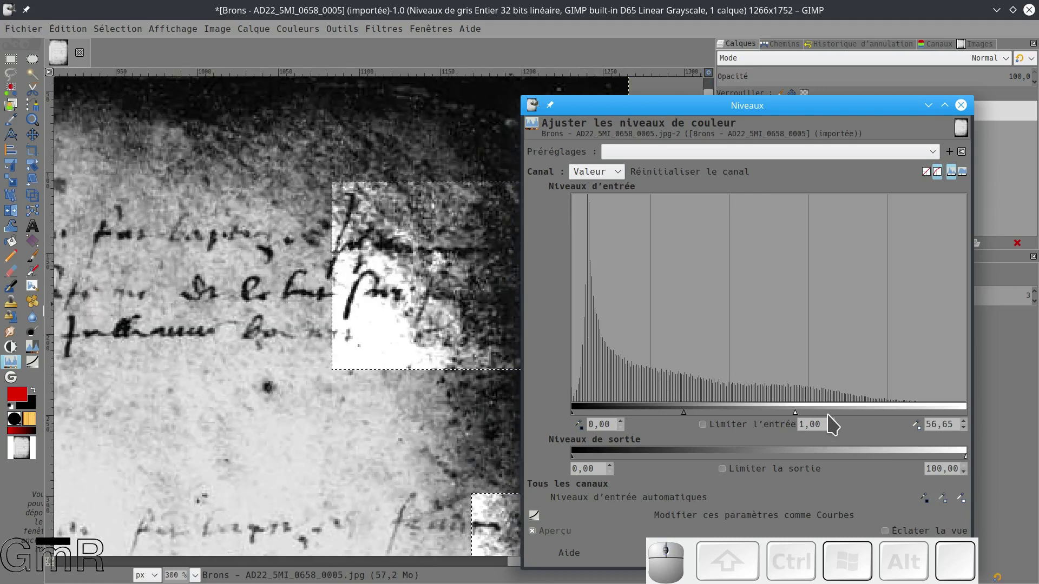
mouse_move(797, 414)
left_mouse_down()
mouse_move(754, 414)
mouse_move(803, 414)
mouse_move(766, 411)
left_mouse_up()
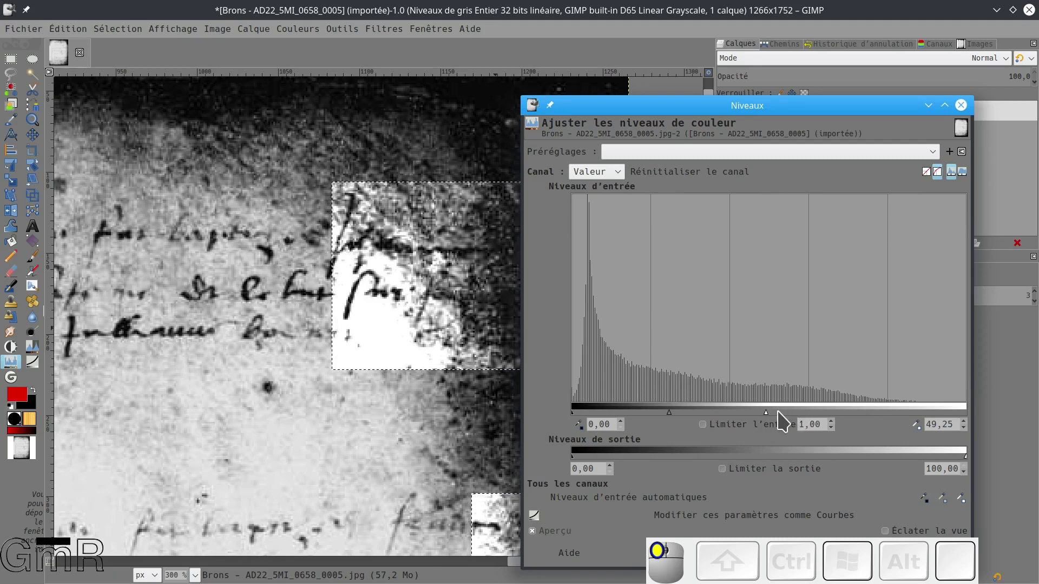
mouse_move(766, 412)
left_mouse_down()
mouse_move(813, 414)
mouse_move(793, 413)
left_mouse_up()
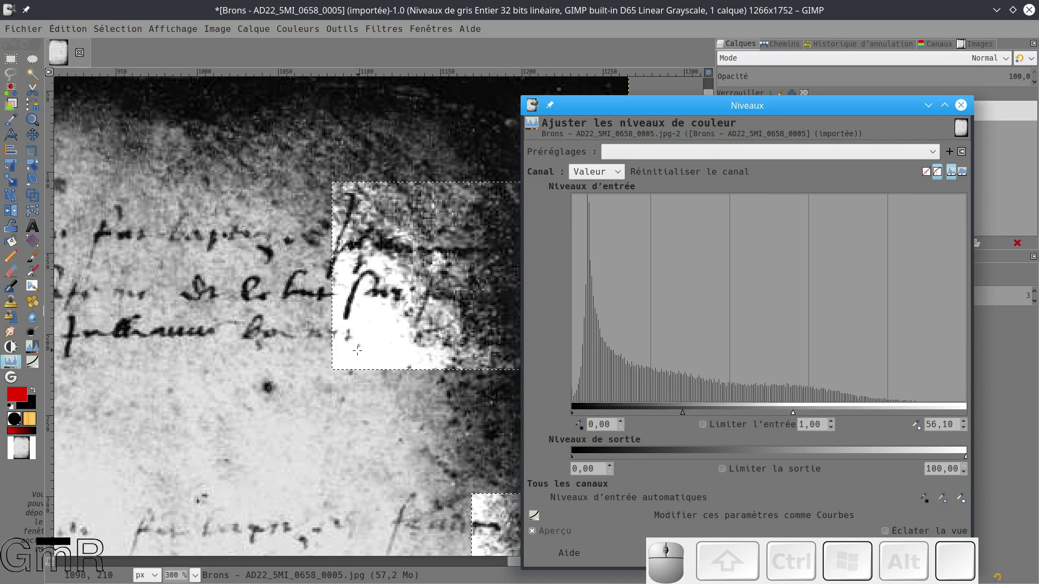
left_click_drag(682, 413, 655, 412)
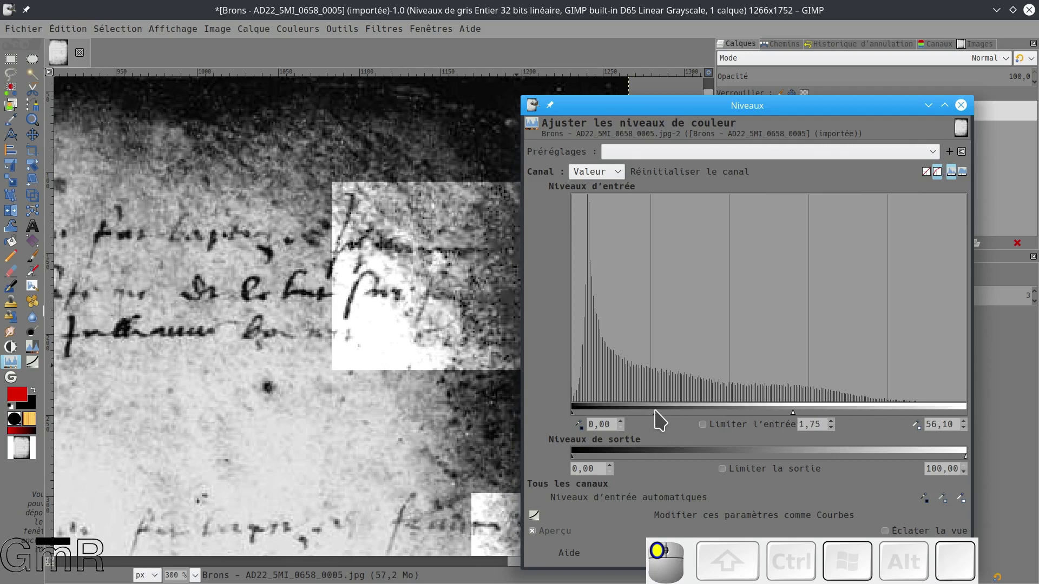
left_click_drag(573, 413, 585, 417)
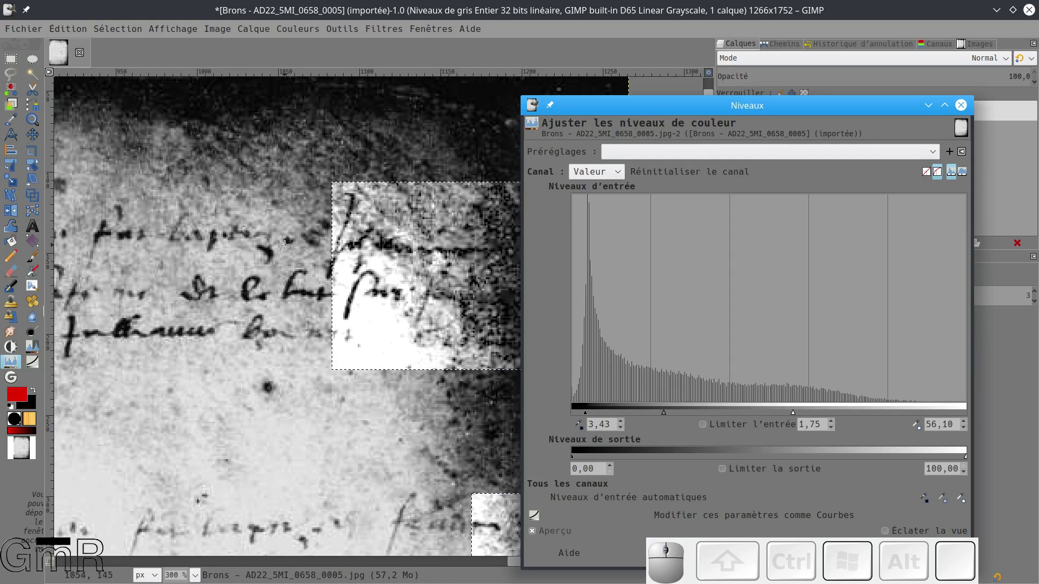
Step: Inspect the Levels preview closely in the three selected rectangles on the upper part of the page
scroll(284, 245, "down", 2, "ctrl")
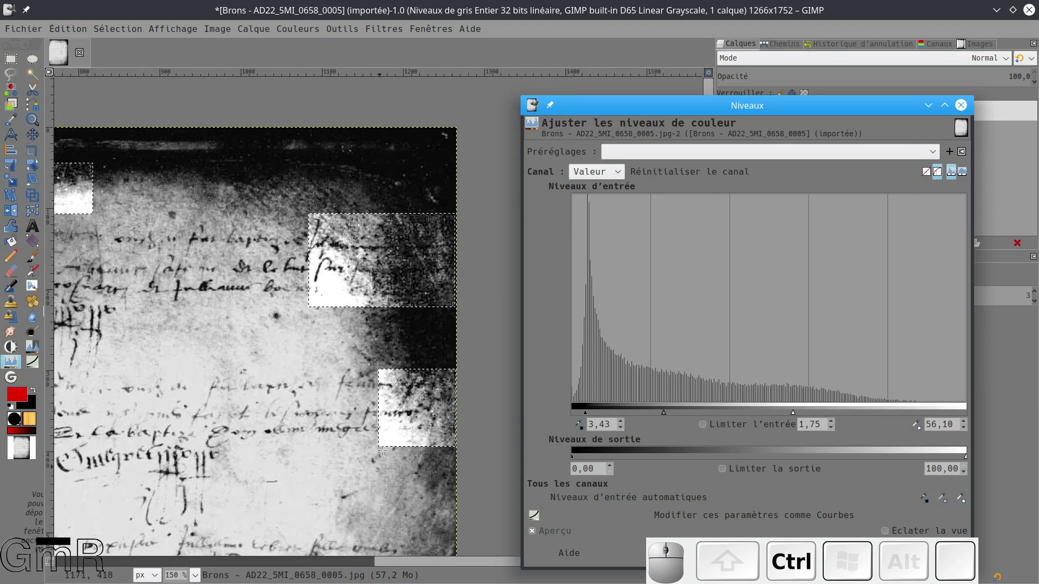
scroll(382, 451, "up", 2, "ctrl")
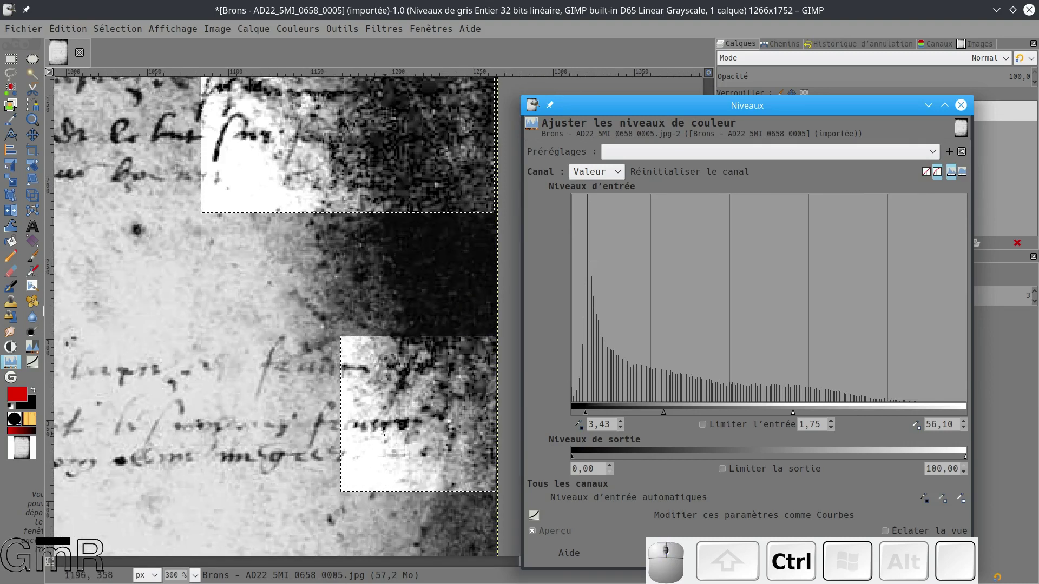
scroll(306, 373, "down", 2, "ctrl")
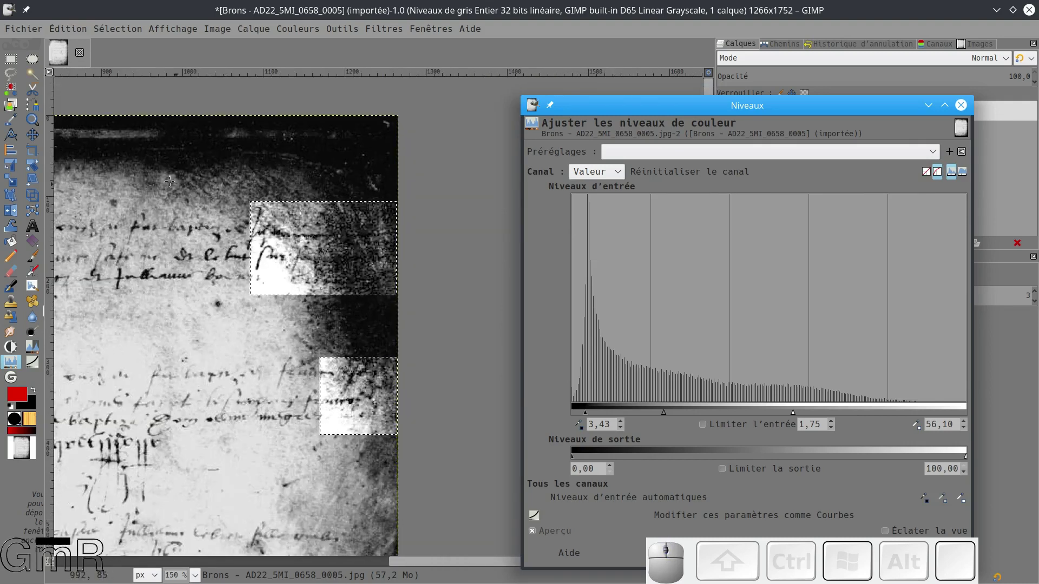
left_click_drag(167, 178, 451, 237)
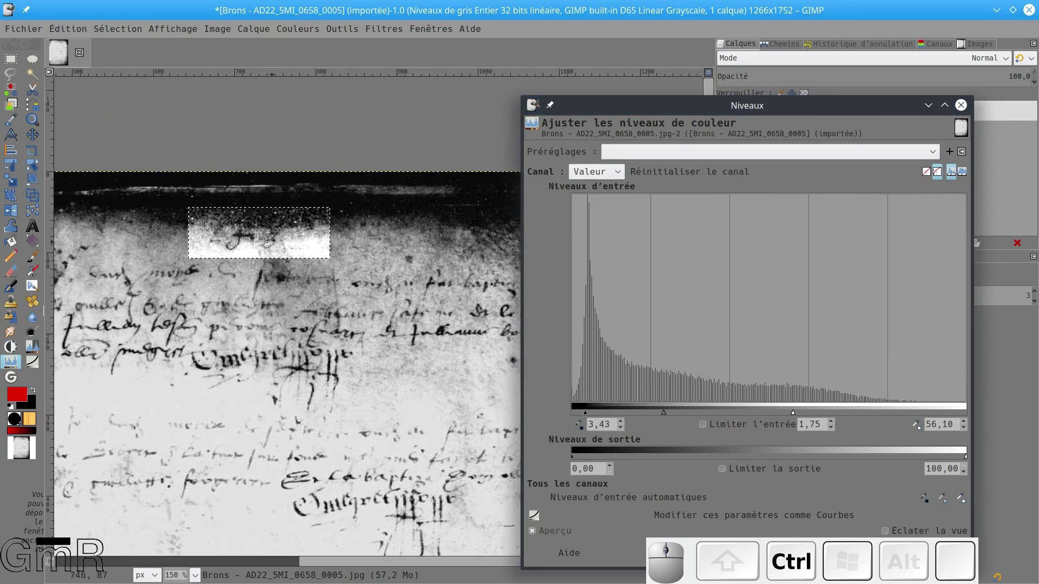
scroll(270, 242, "up", 3, "ctrl")
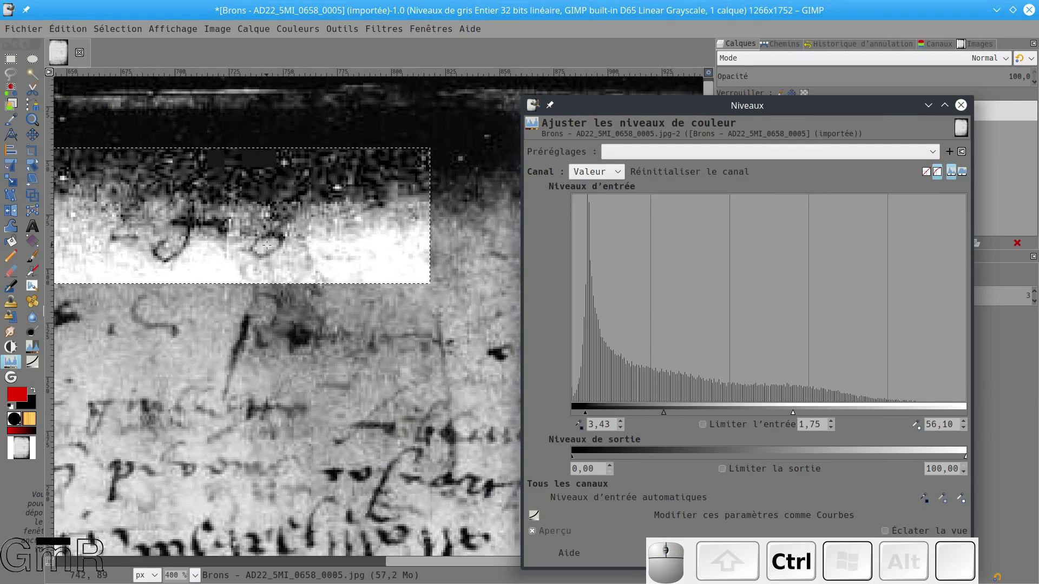
scroll(279, 225, "down", 3, "ctrl")
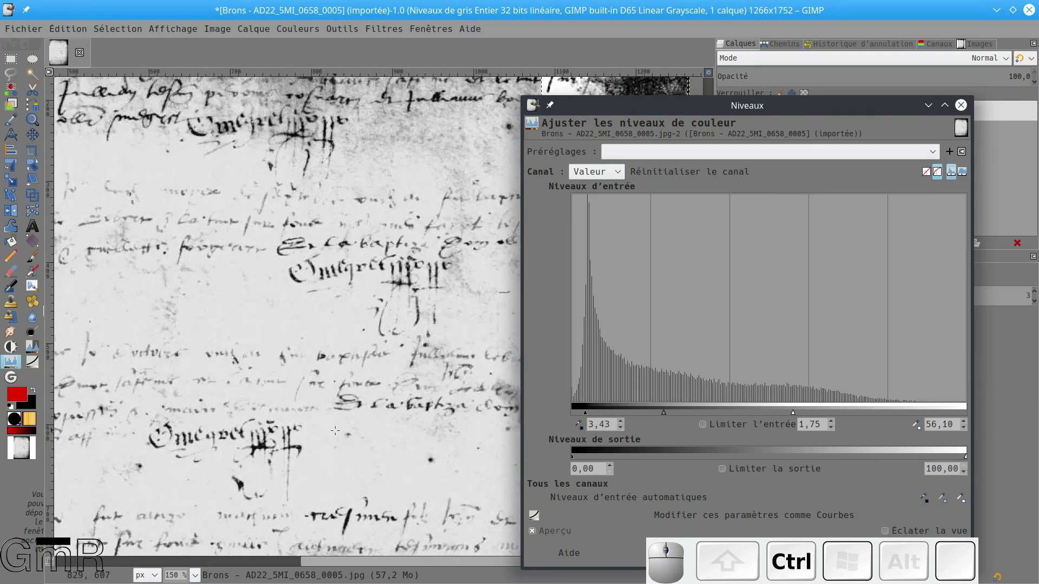
Step: Inspect the Levels preview in the selected rectangles over the line ends of the page's last two entries
scroll(361, 424, "down", 1, "ctrl")
left_click_drag(377, 393, 172, 354)
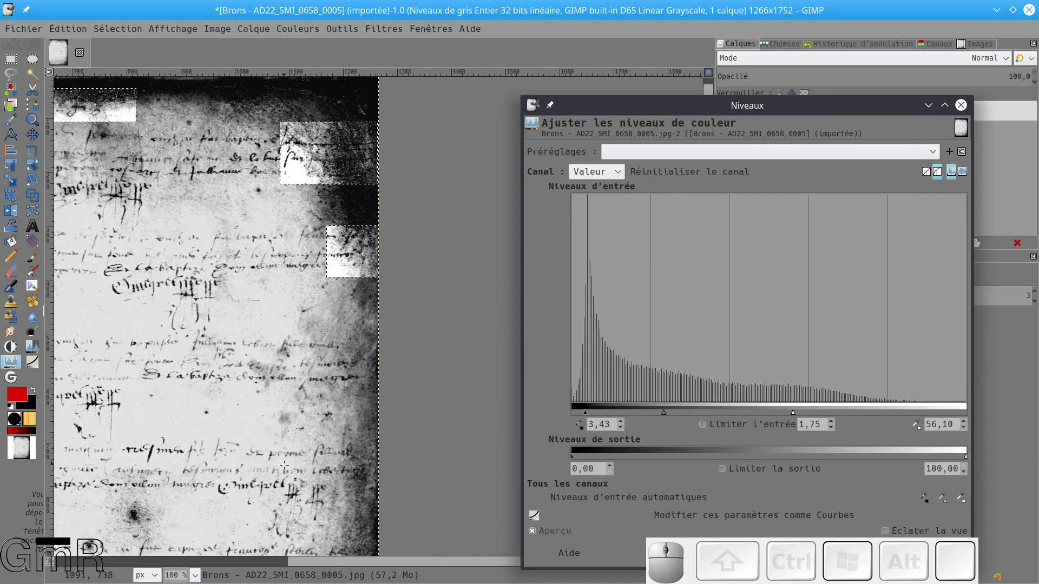
scroll(284, 464, "down", 5)
scroll(274, 469, "down", 5)
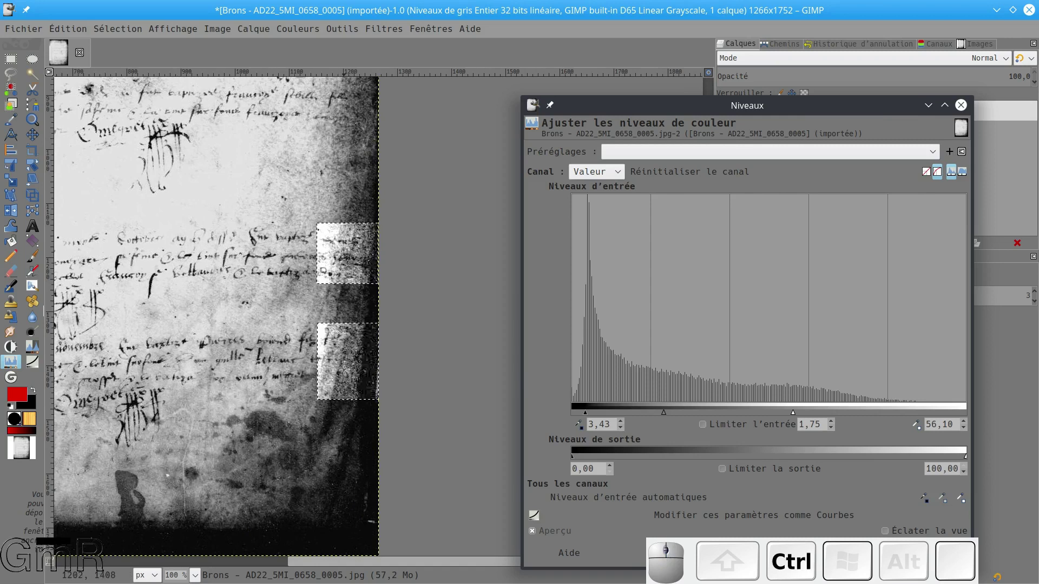
scroll(352, 367, "up", 5, "ctrl")
scroll(352, 366, "down", 2, "ctrl")
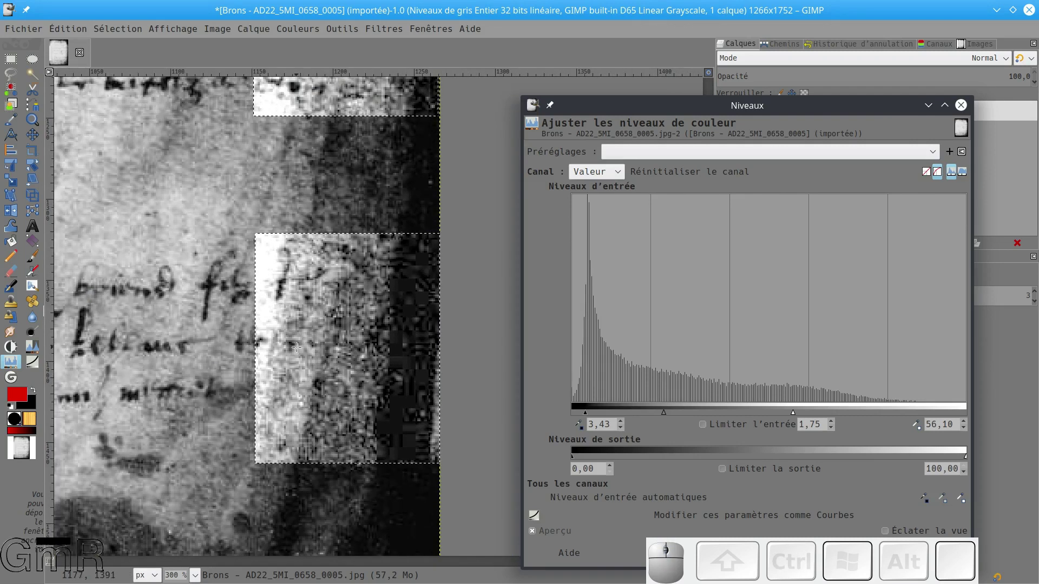
scroll(318, 280, "up", 5)
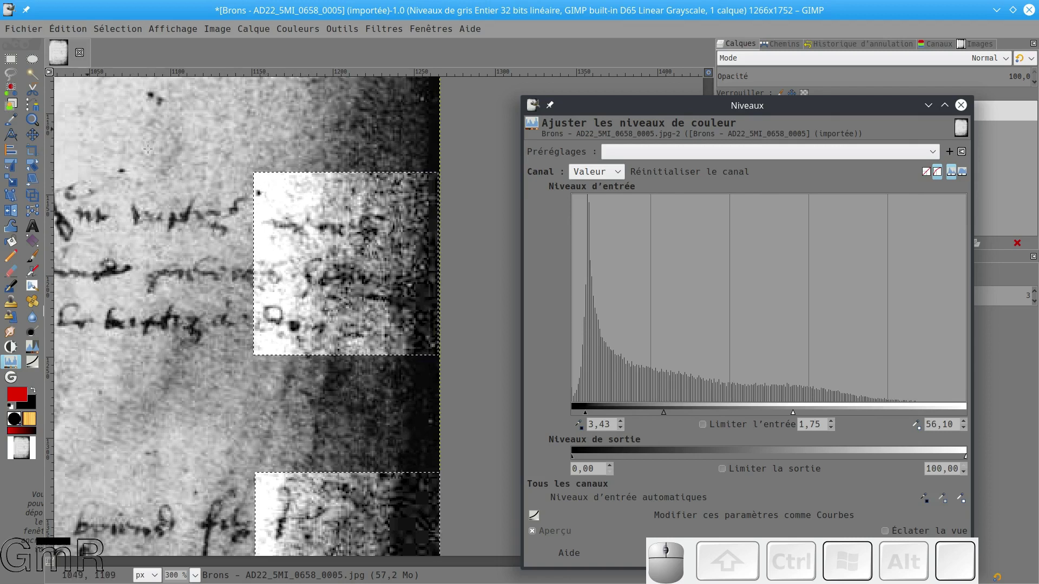
scroll(236, 284, "down", 3, "ctrl")
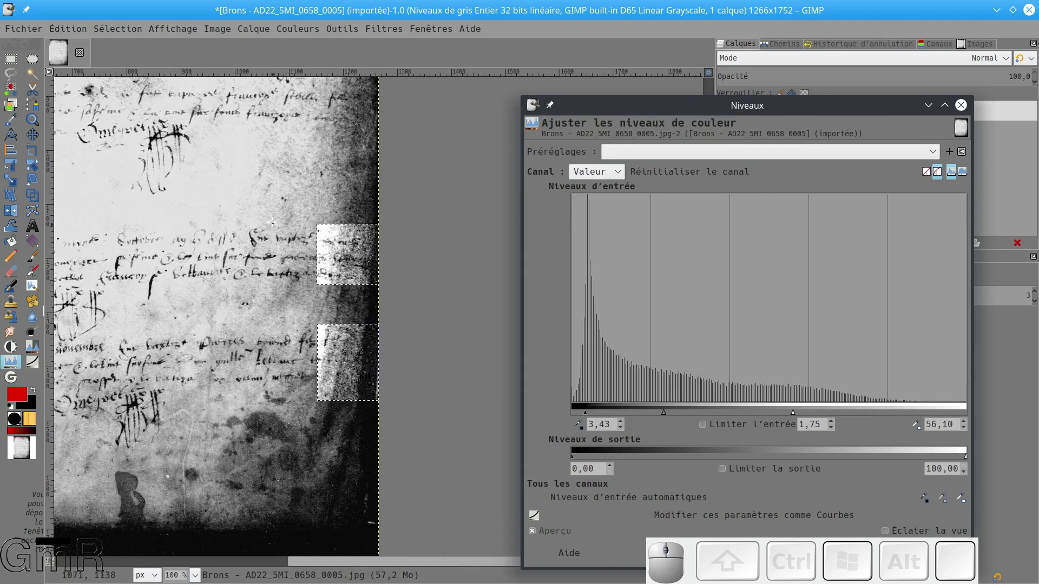
left_click_drag(267, 209, 379, 309)
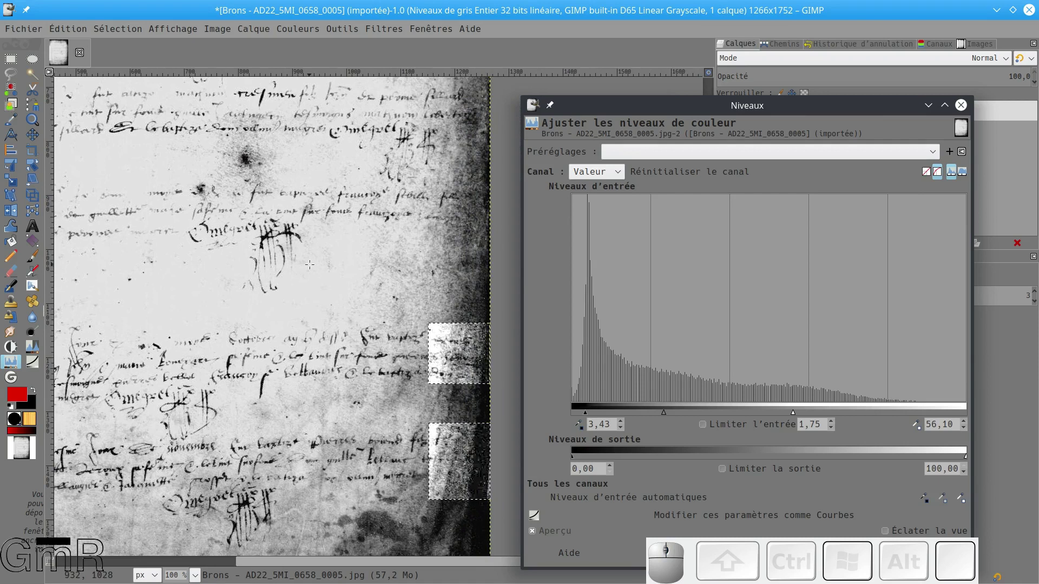
key("ctrl")
key("ctrl+shift+a")
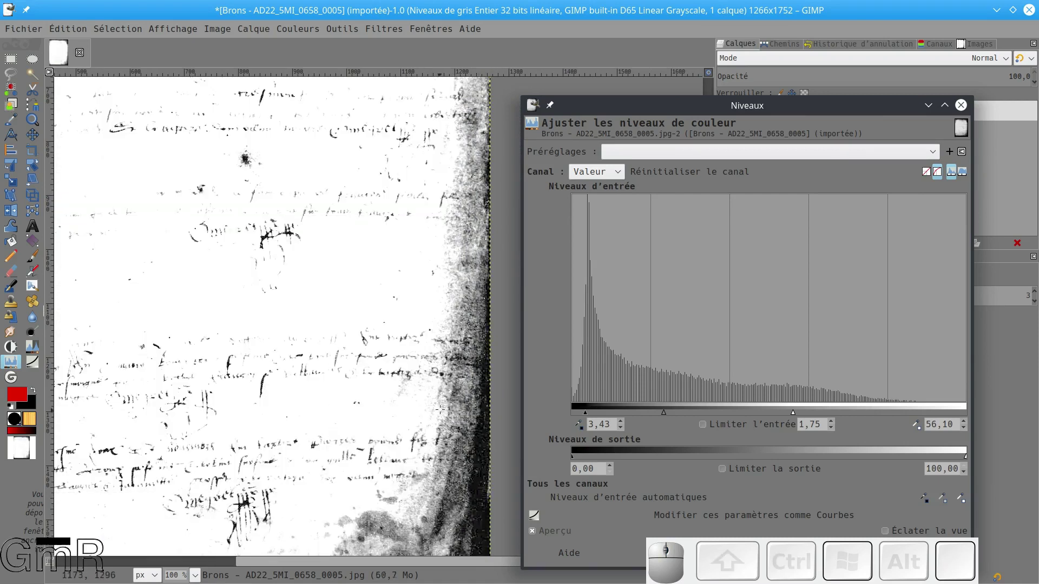
key("ctrl+z")
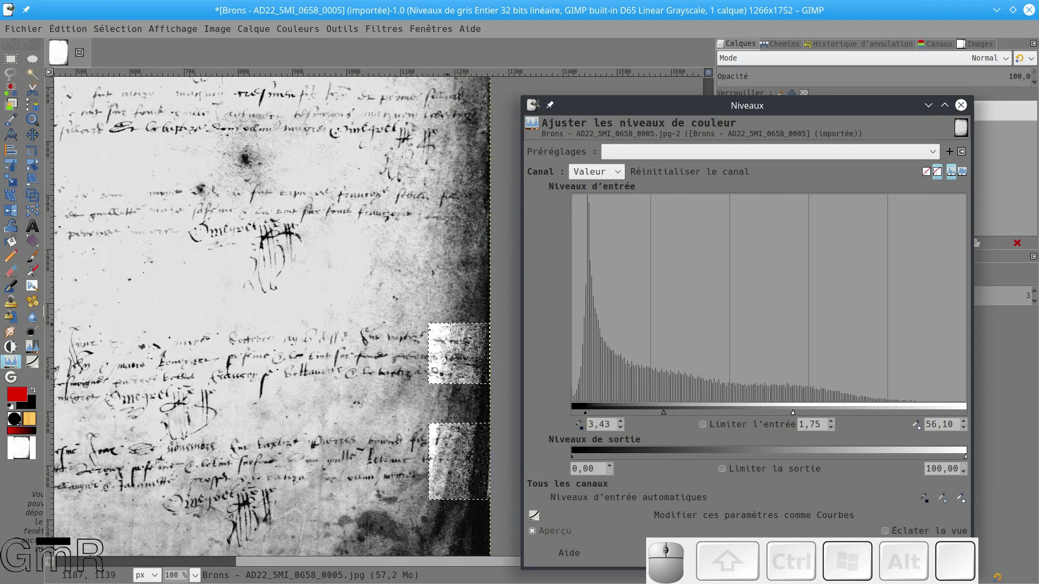
Step: Apply the Levels adjustment to the dark areas and clear the selection
left_click_drag(705, 99, 525, 49)
left_click(674, 506)
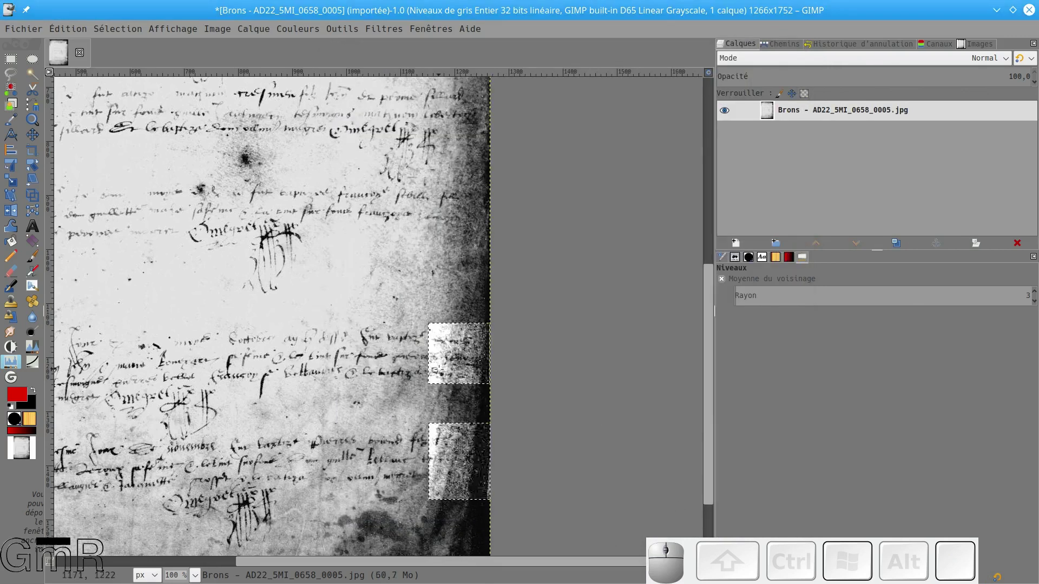
key("ctrl+shift+a")
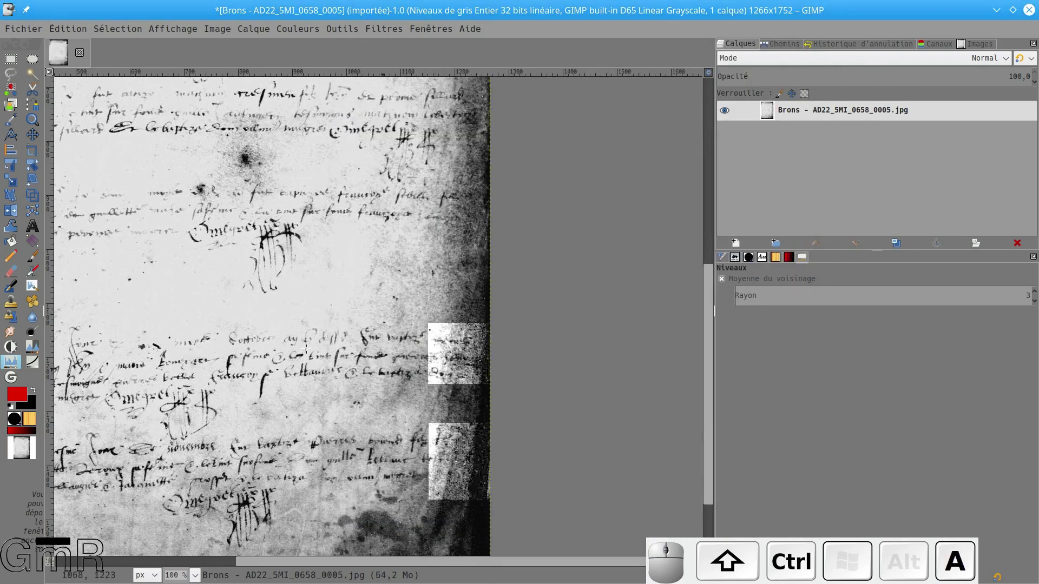
Step: Compare the adjusted rectangles with the rest of the page and examine the handwriting of the middle entries
scroll(347, 357, "up", 5)
scroll(331, 299, "down", 1, "ctrl")
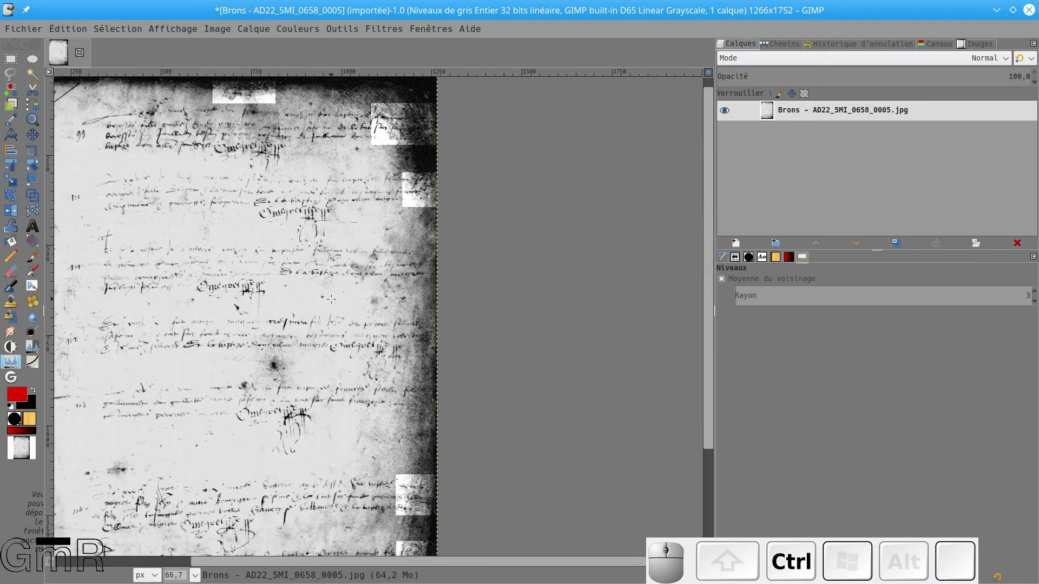
scroll(235, 307, "down", 1, "ctrl")
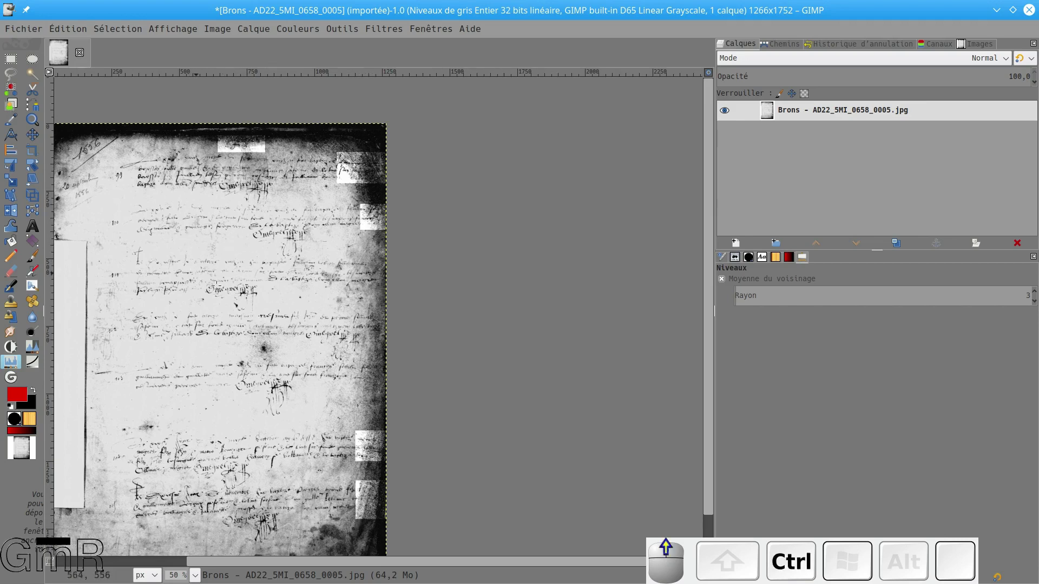
scroll(215, 285, "up", 3, "ctrl")
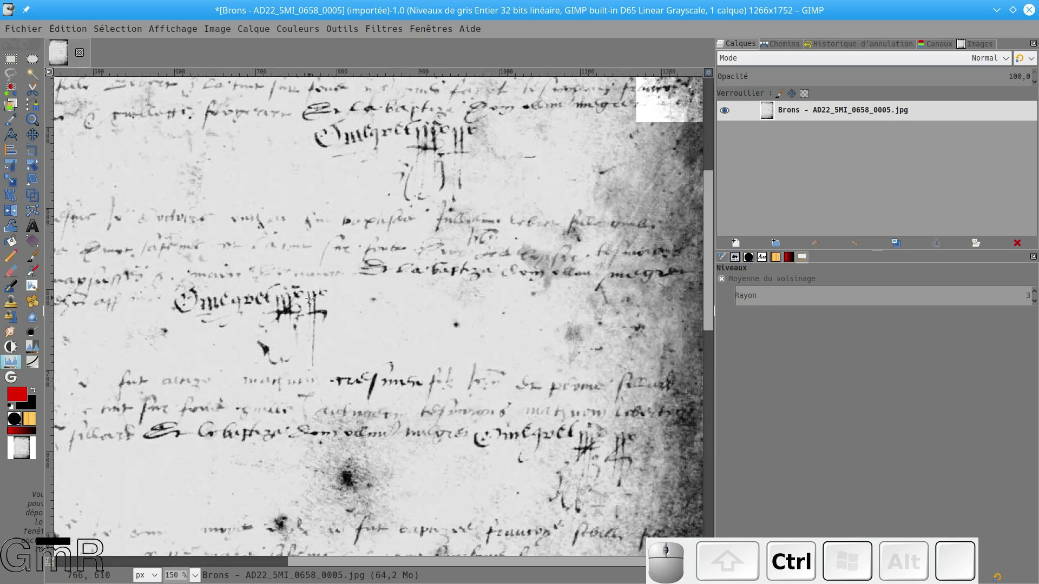
scroll(310, 297, "up", 1, "ctrl")
scroll(307, 298, "down", 1, "ctrl")
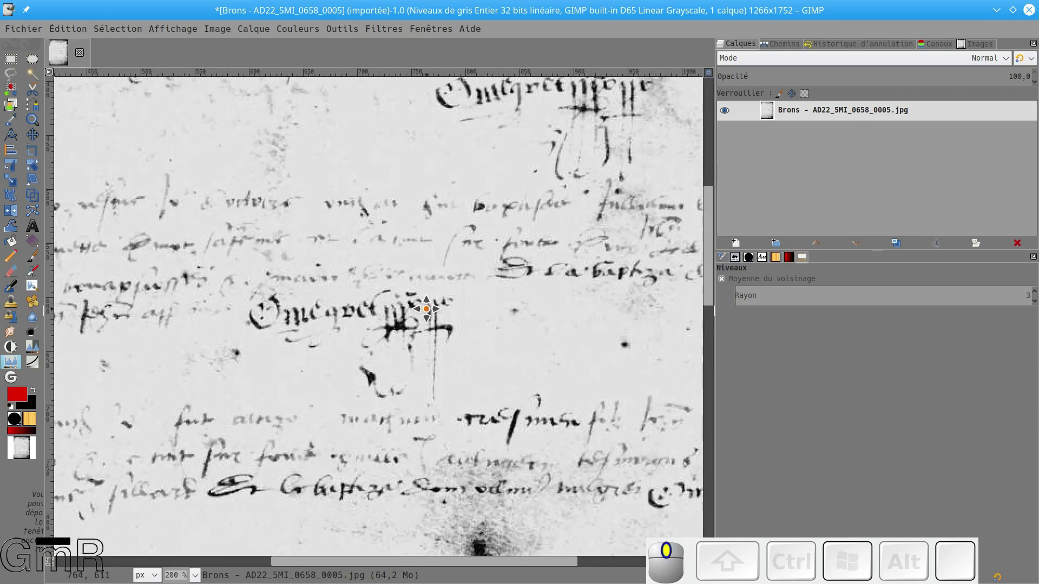
scroll(427, 309, "down", 1, "ctrl")
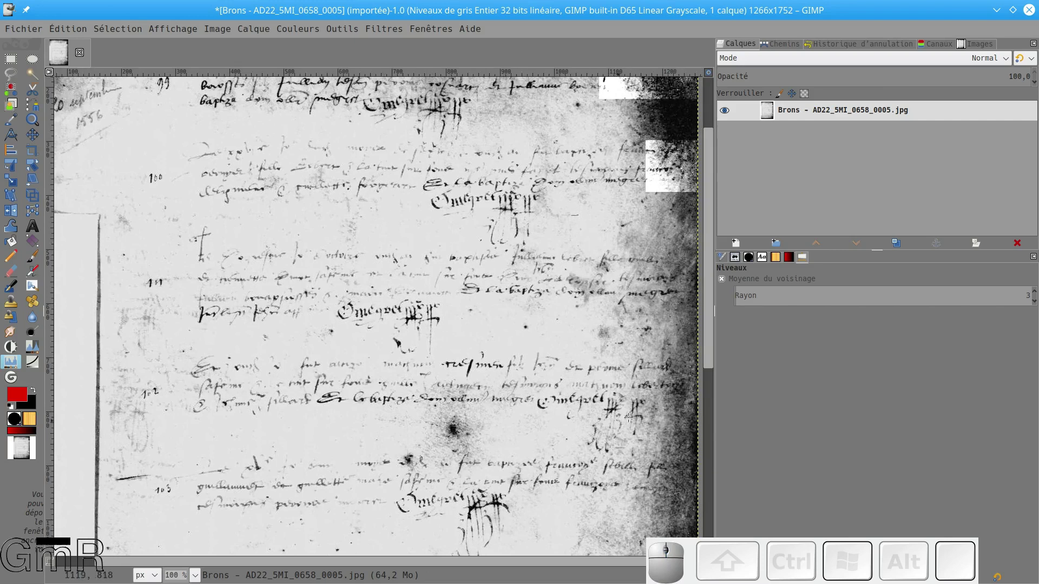
scroll(572, 207, "up", 3)
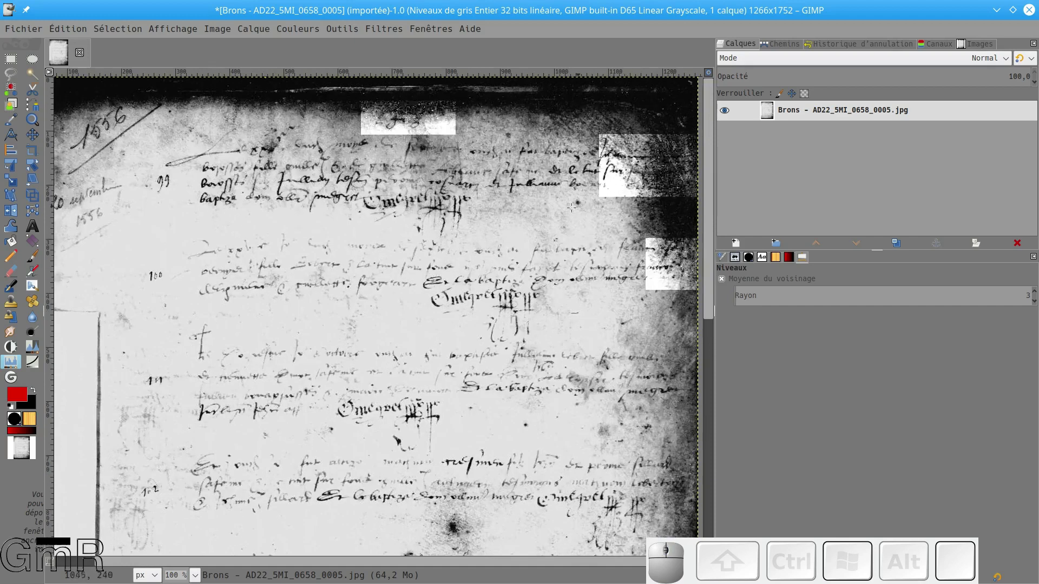
left_click(296, 31)
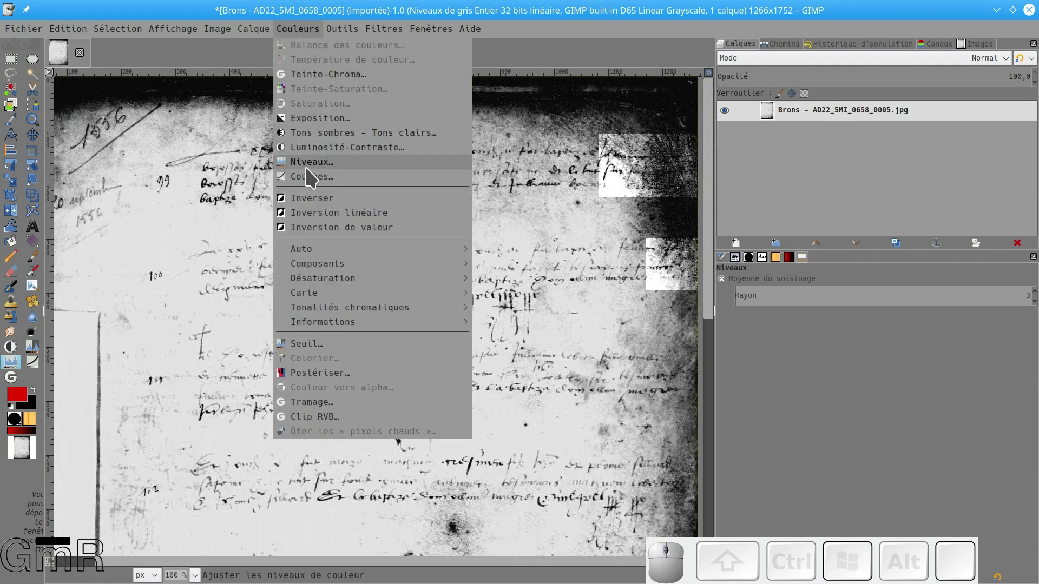
left_click(306, 166)
left_click_drag(525, 56, 827, 48)
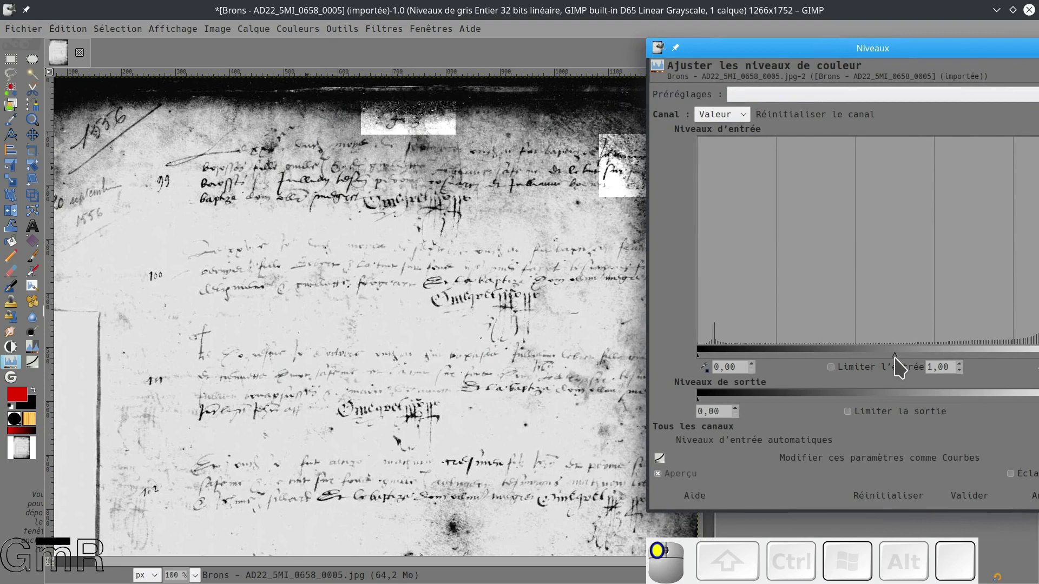
mouse_move(894, 356)
left_mouse_down()
mouse_move(804, 361)
mouse_move(968, 360)
mouse_move(909, 357)
left_mouse_up()
left_click_drag(799, 51, 259, 85)
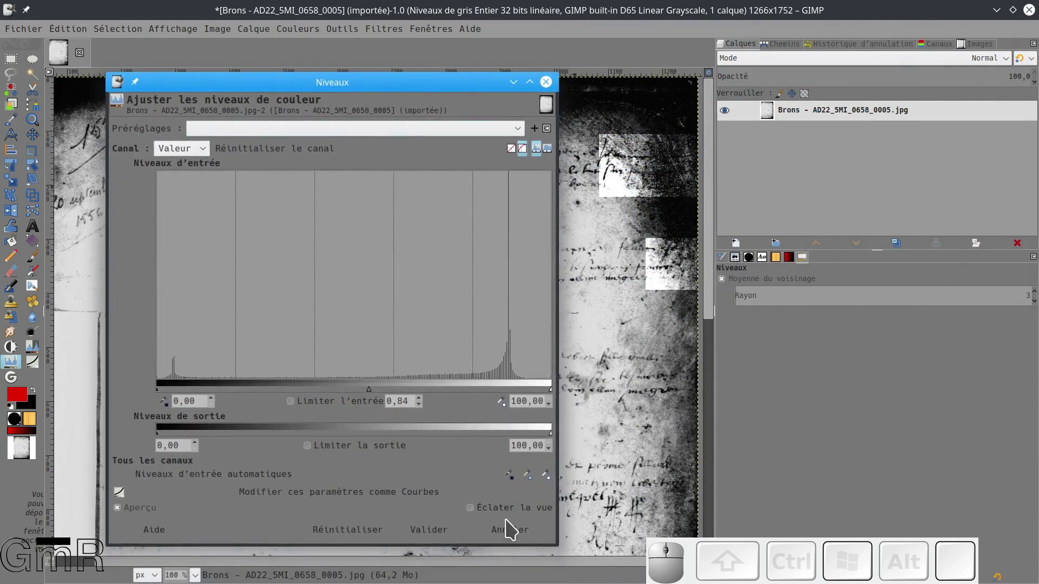
left_click(546, 81)
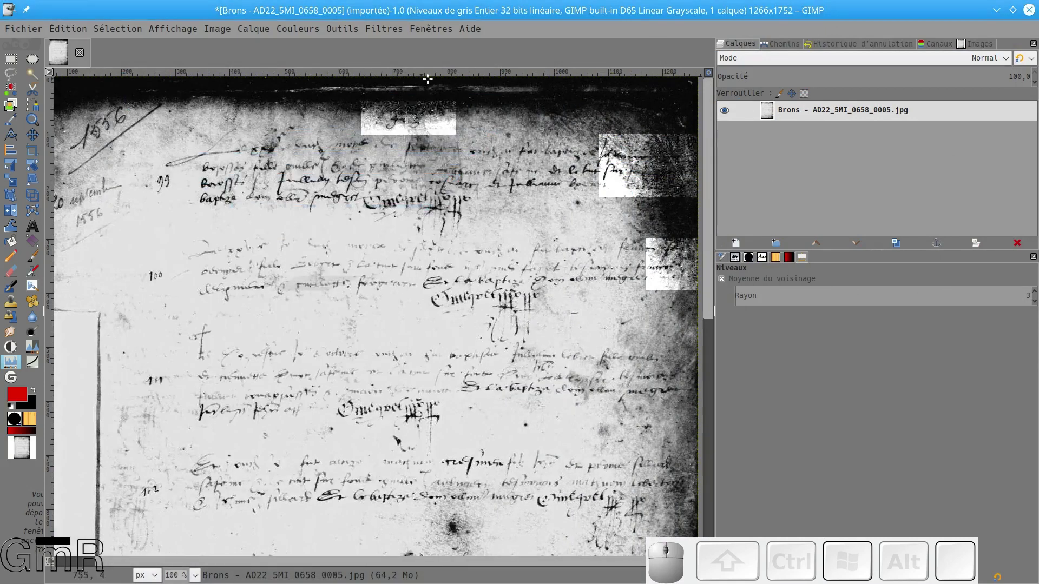
Step: Load the "sombre" path as a selection, hide the path and invert the selection to target the rest of the page
left_click(781, 44)
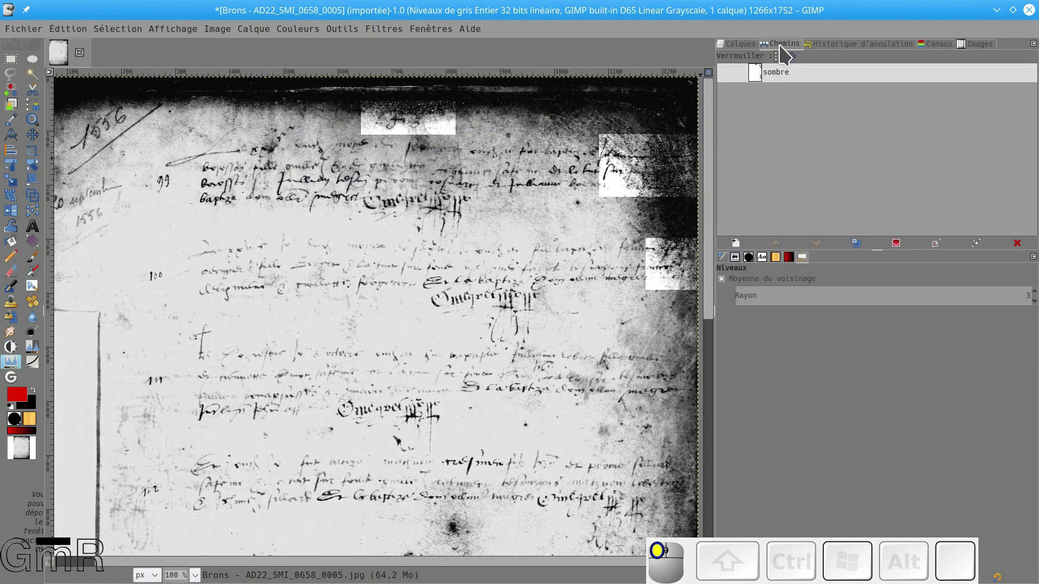
left_click(725, 72)
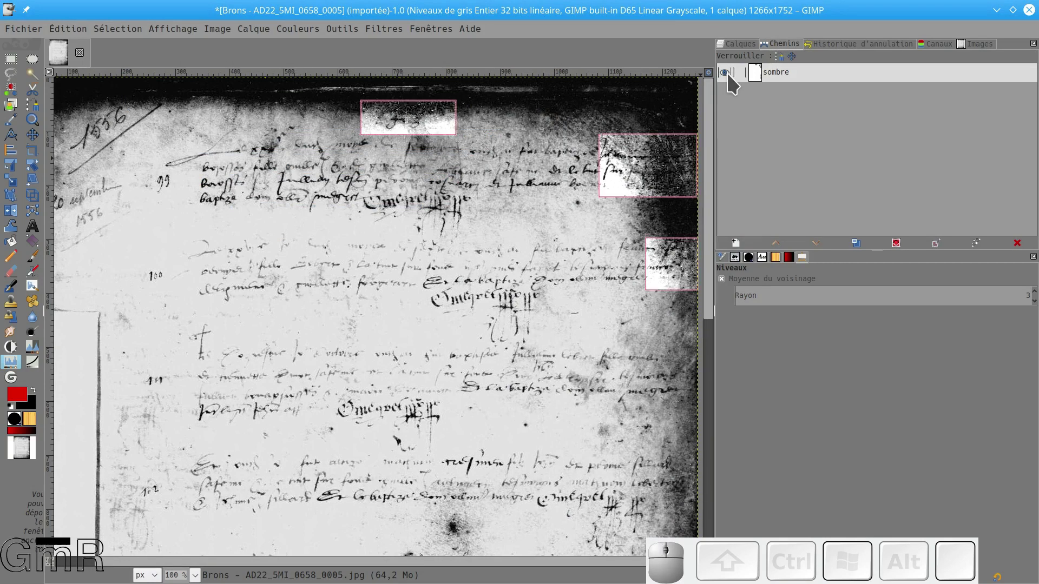
left_click(897, 243)
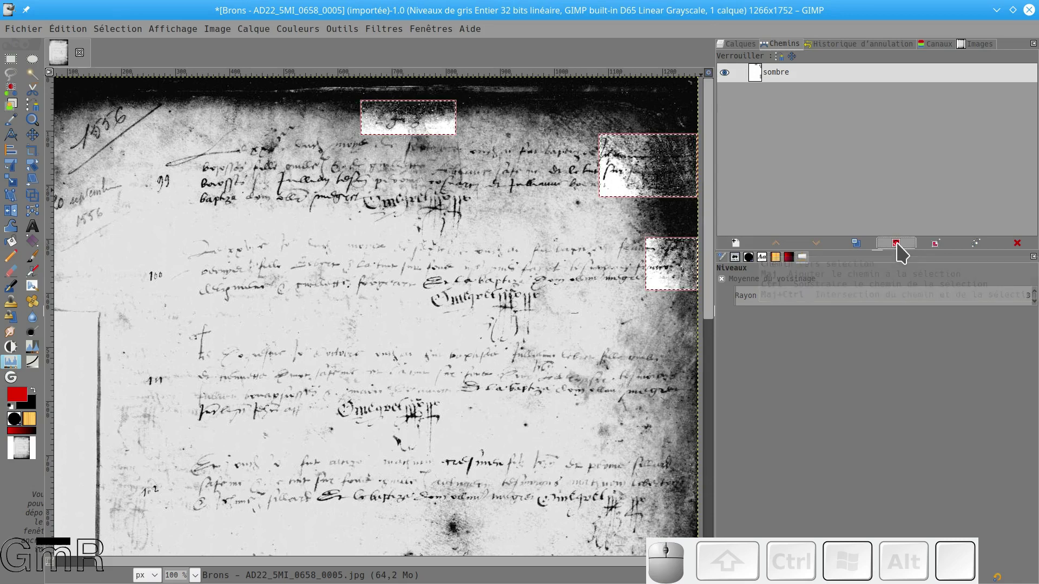
left_click(725, 72)
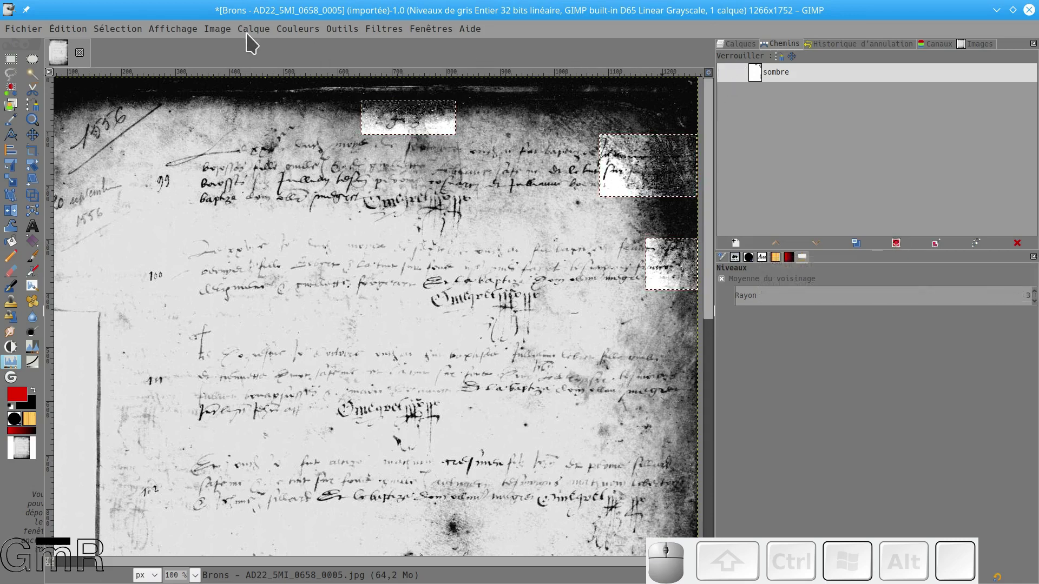
left_click(109, 30)
left_click(126, 74)
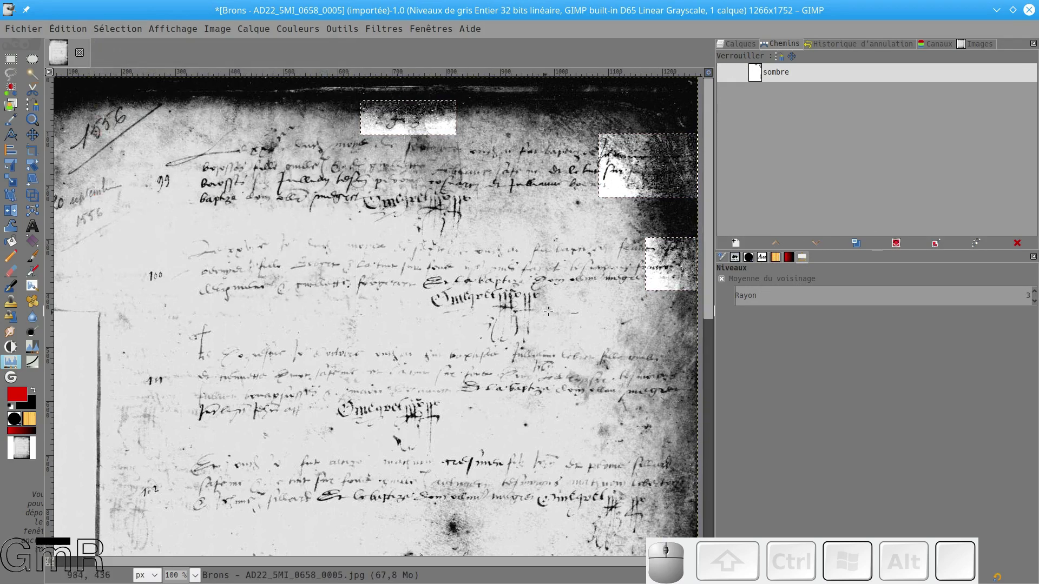
Step: Start a Levels adjustment on the inverted selection and lower its white input level to 89,85
left_click(739, 43)
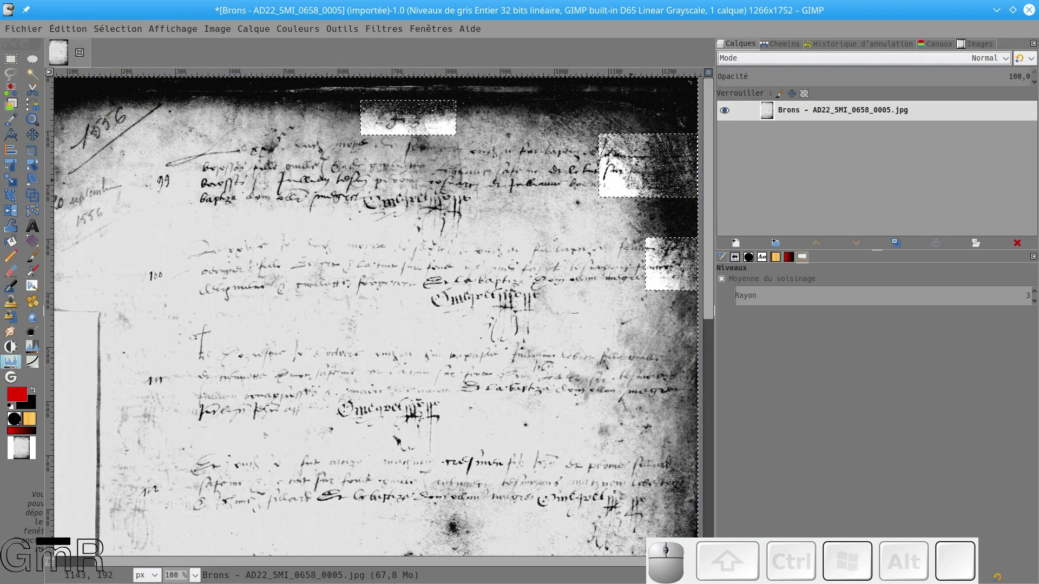
left_click(298, 29)
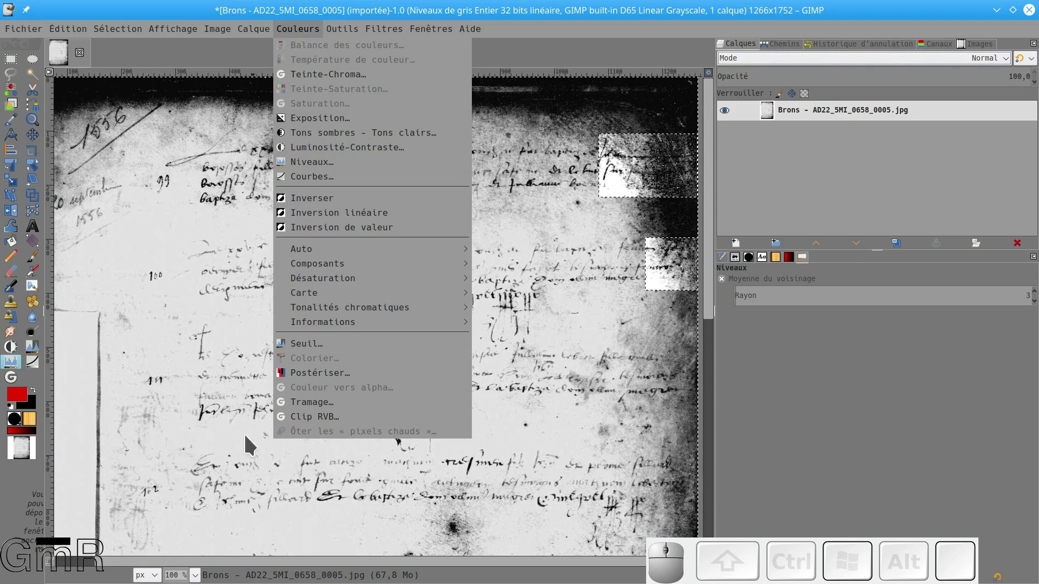
left_click(304, 164)
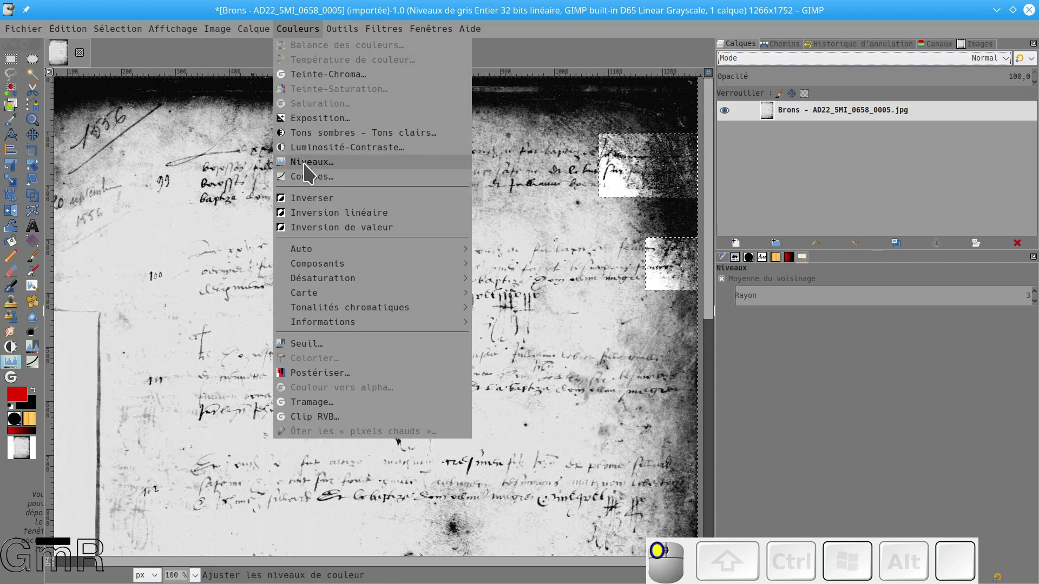
left_click_drag(329, 82, 772, 61)
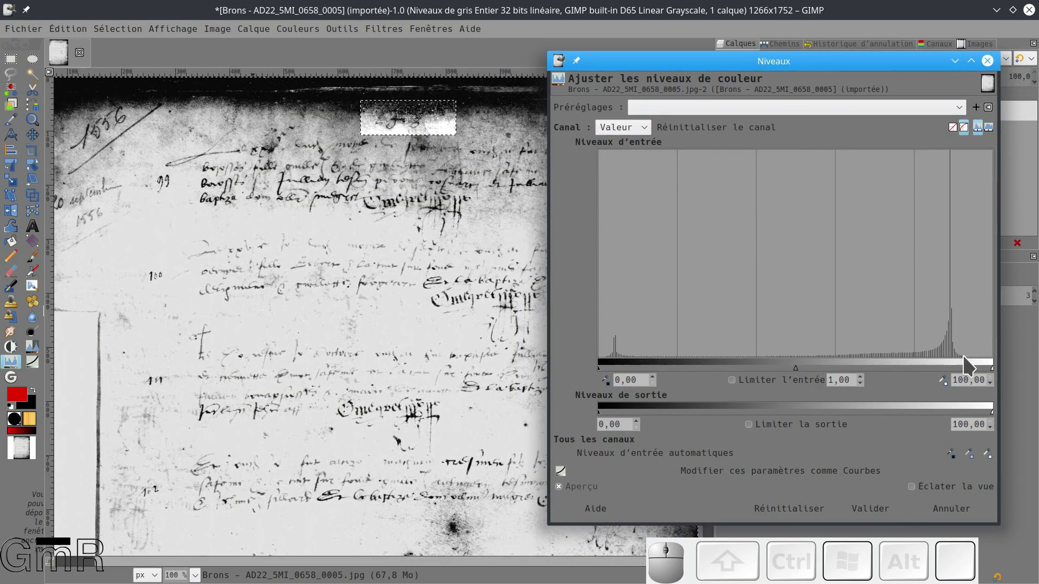
left_click_drag(992, 369, 953, 369)
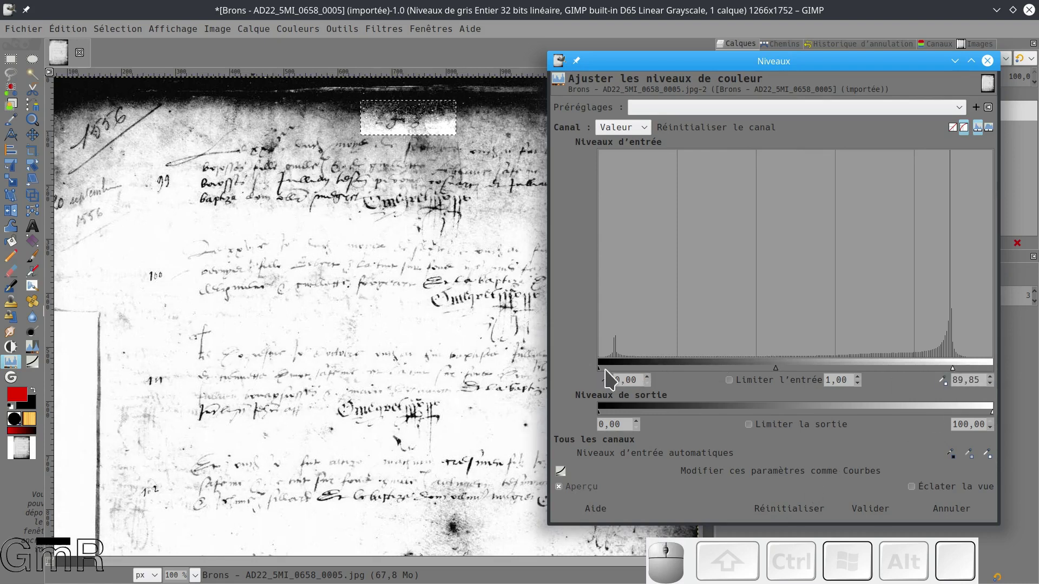
Step: Raise the black input level to 36,35 and set the gamma to 0,20 in the Levels adjustment
left_click_drag(600, 369, 737, 385)
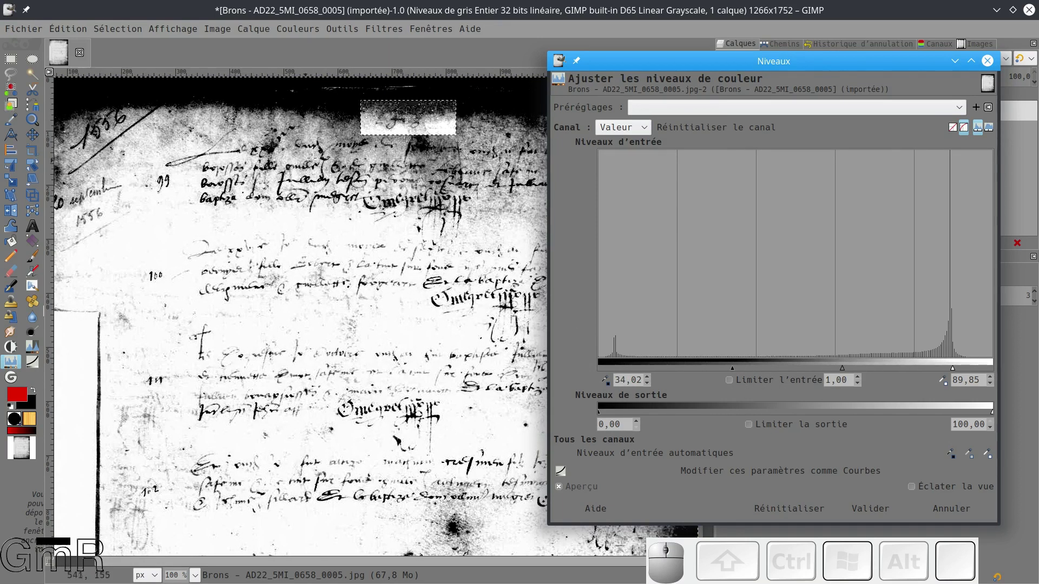
left_click_drag(737, 380, 774, 385)
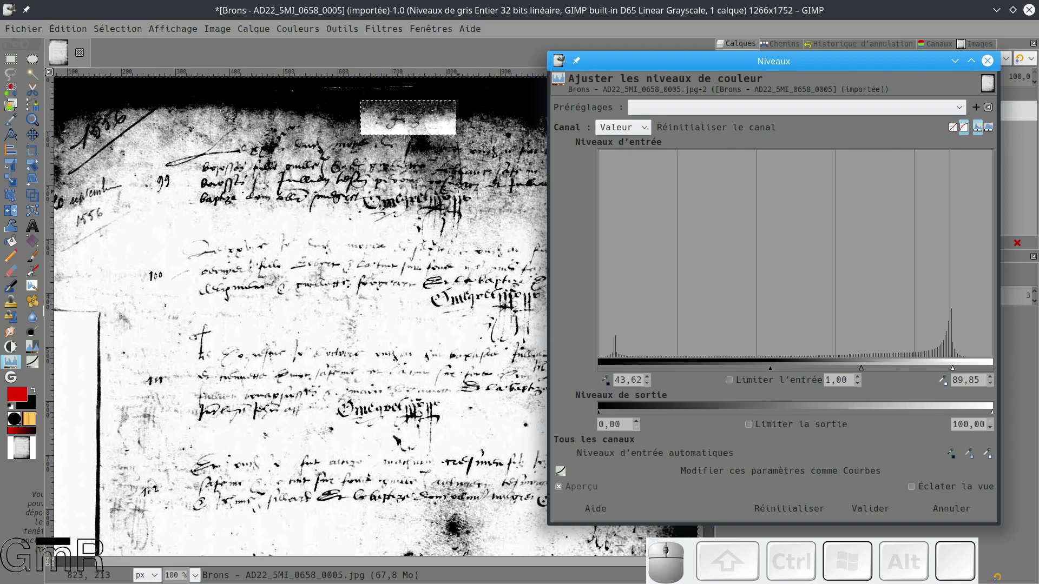
left_click_drag(771, 369, 747, 368)
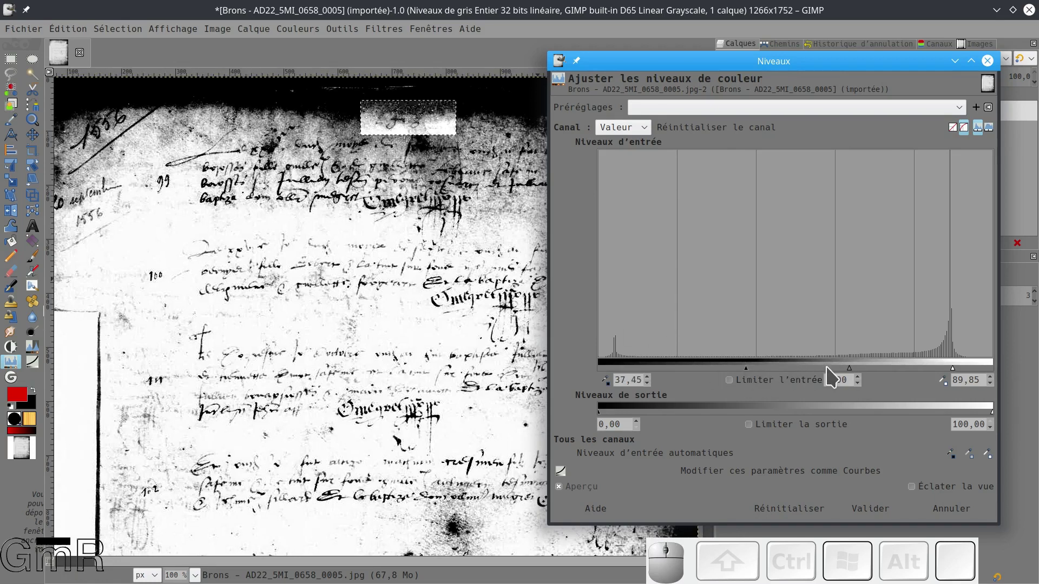
left_click_drag(850, 370, 887, 368)
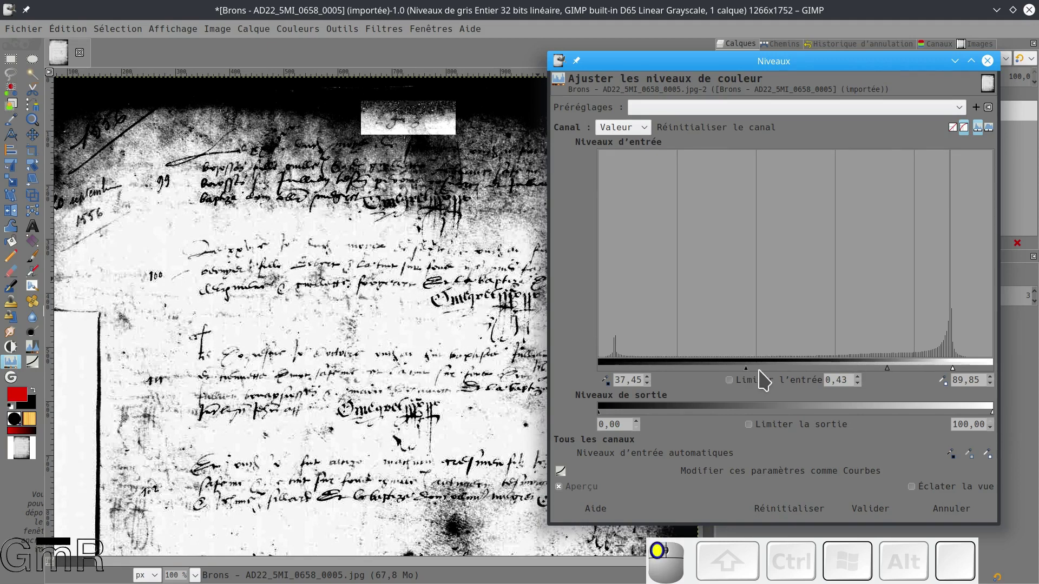
mouse_move(747, 370)
left_mouse_down()
mouse_move(769, 370)
mouse_move(747, 369)
left_mouse_up()
left_click_drag(886, 370, 924, 364)
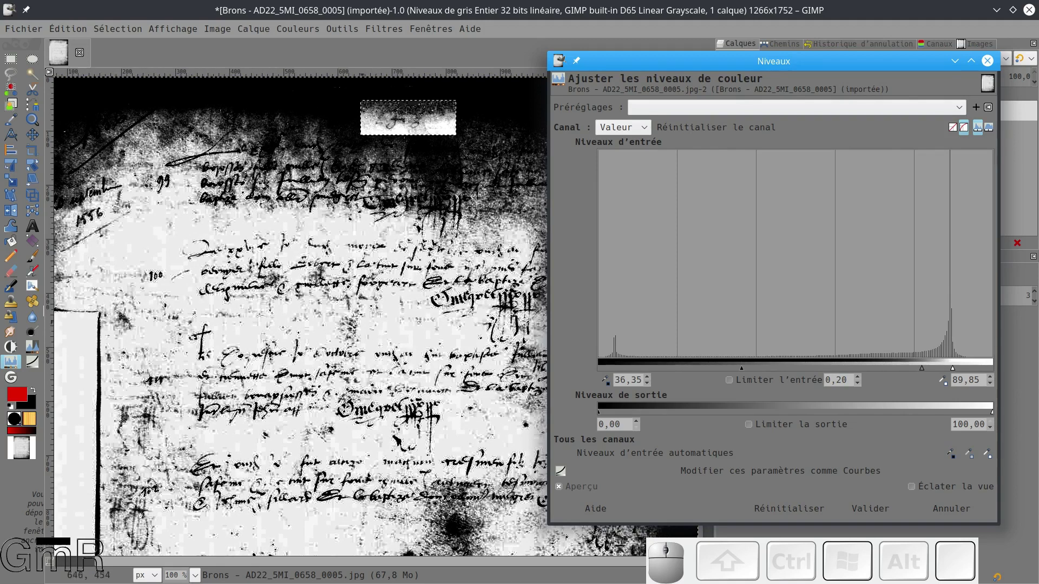
Step: Examine the Levels preview across the page, checking the legibility of the middle entries up close and the lower entries
scroll(284, 353, "up", 2)
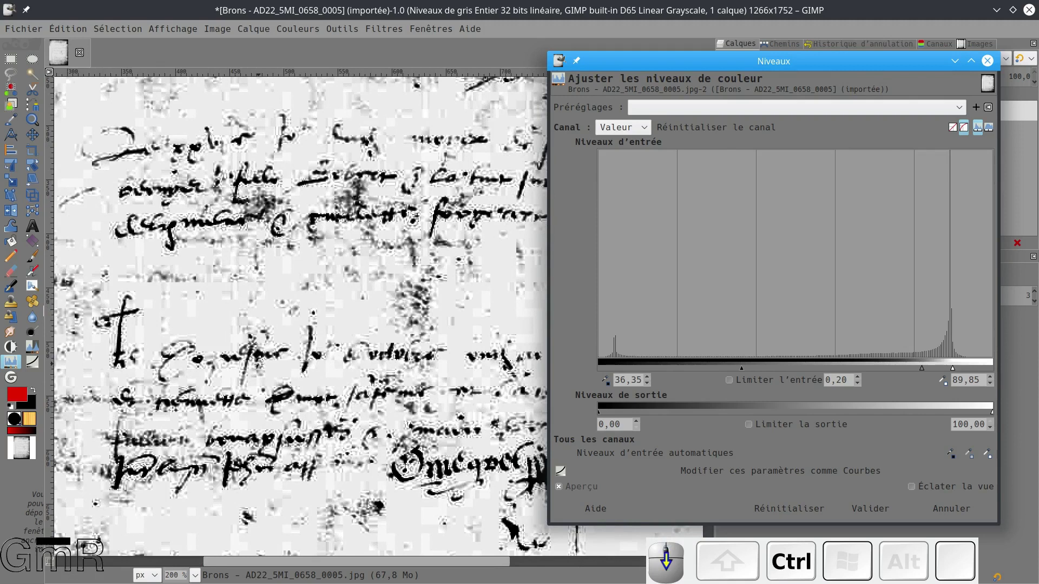
scroll(258, 364, "down", 3)
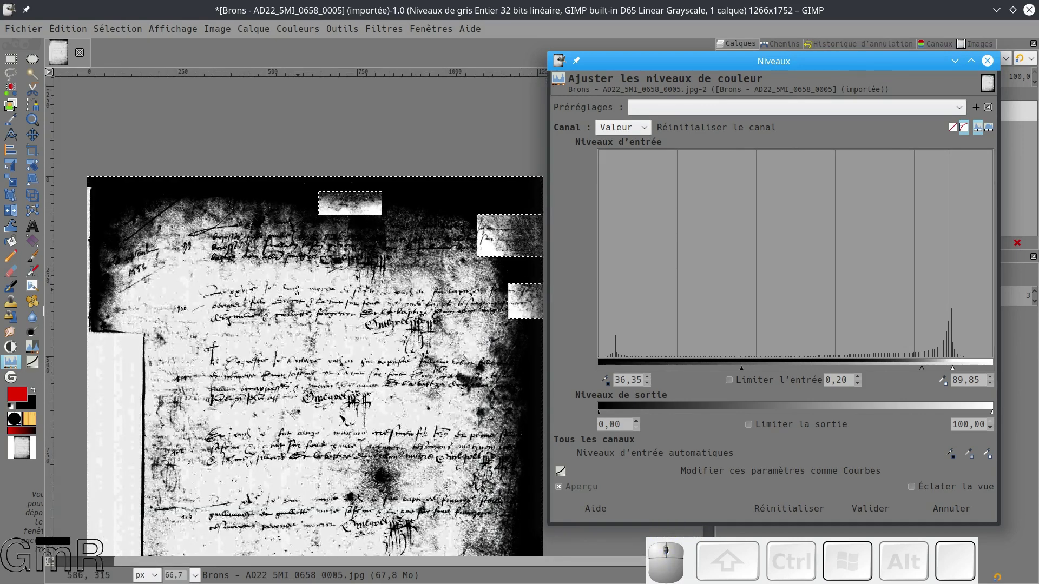
scroll(303, 336, "down", 5)
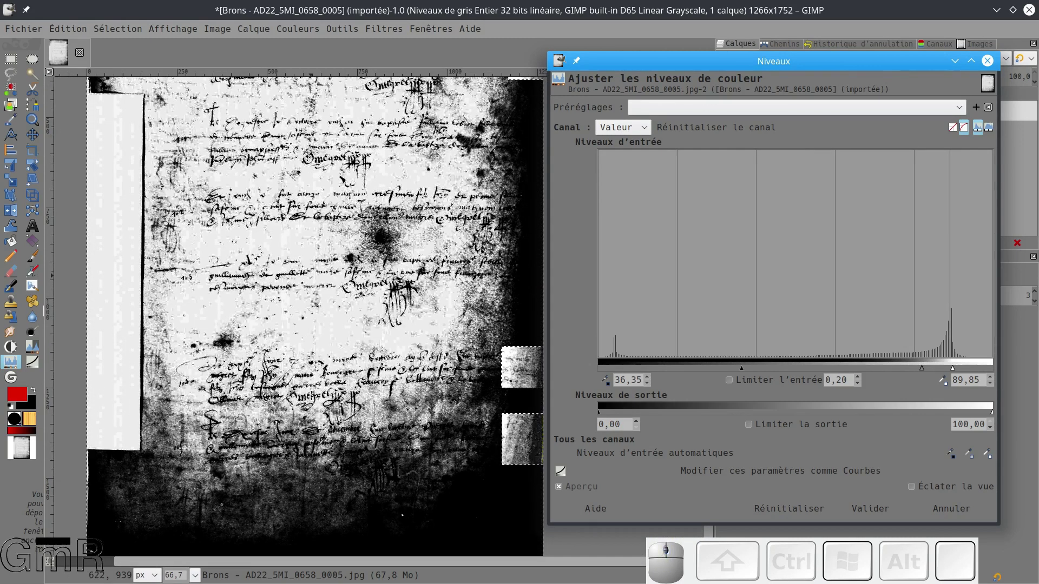
scroll(293, 248, "up", 3)
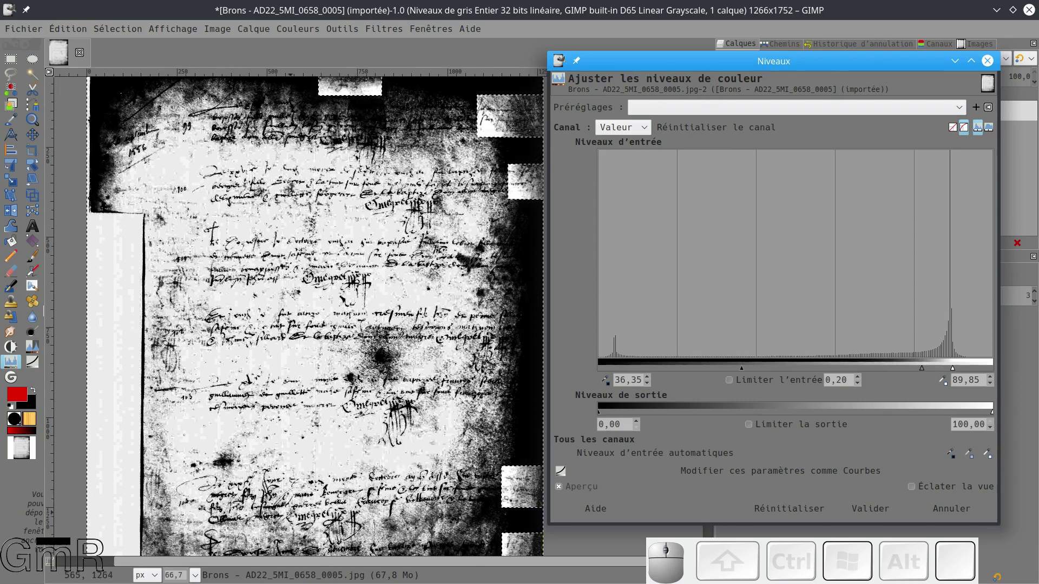
scroll(273, 396, "up", 1)
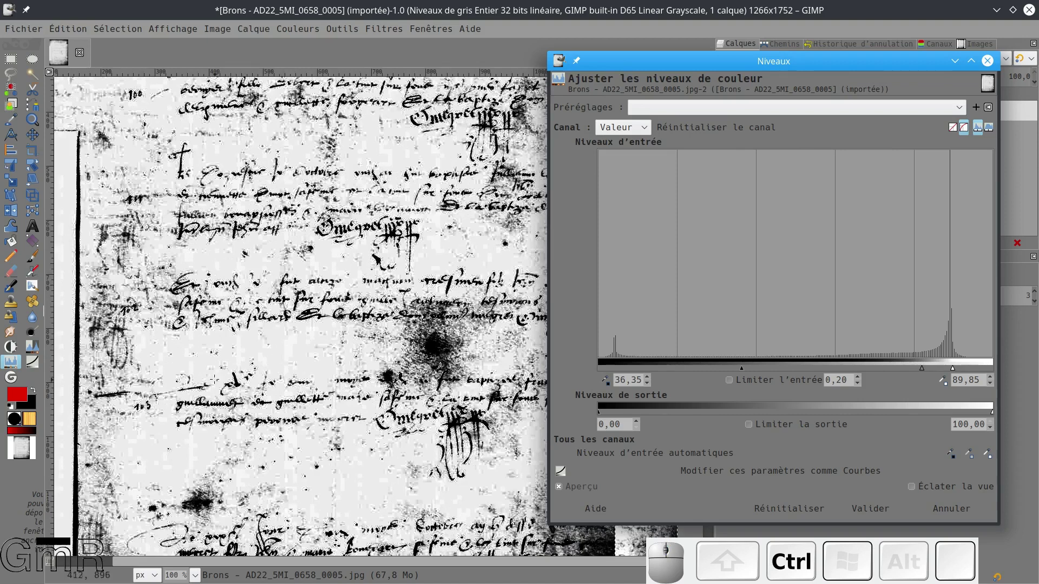
scroll(269, 379, "up", 1)
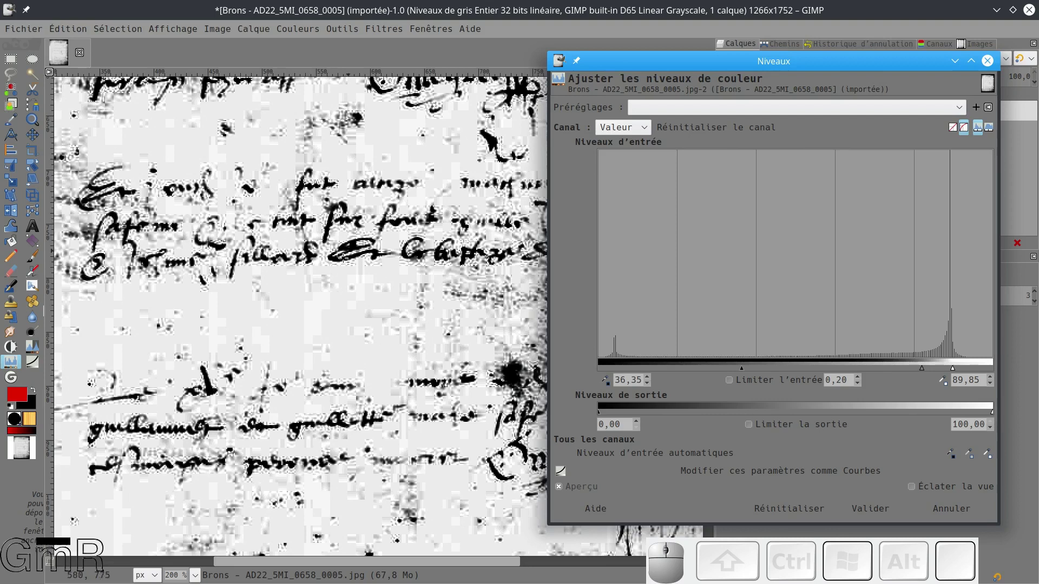
scroll(343, 257, "down", 3, "ctrl")
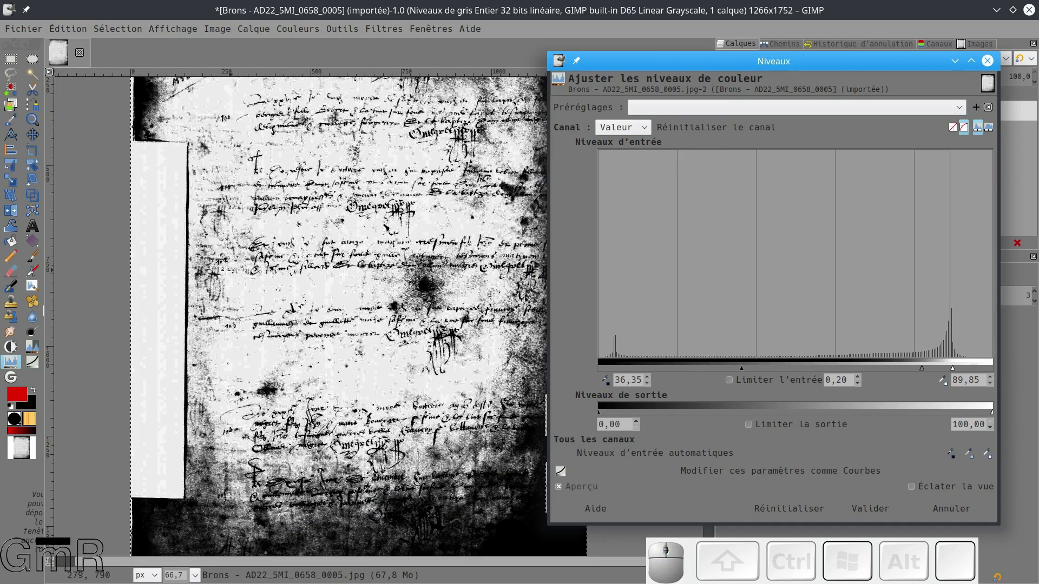
scroll(223, 324, "up", 1, "ctrl")
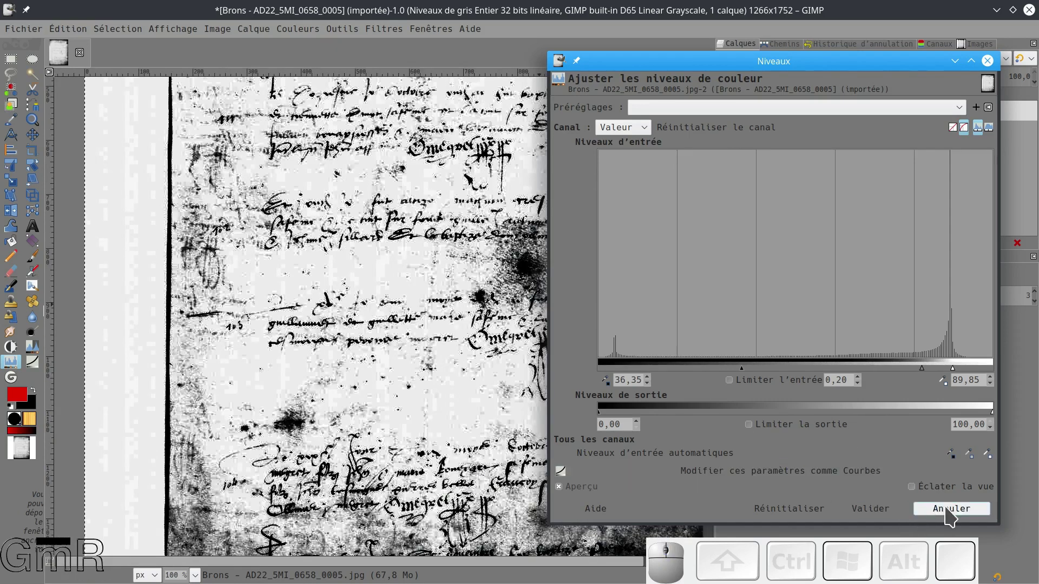
Step: Apply the Levels adjustment to the rest of the page and clear the selection
left_click(870, 509)
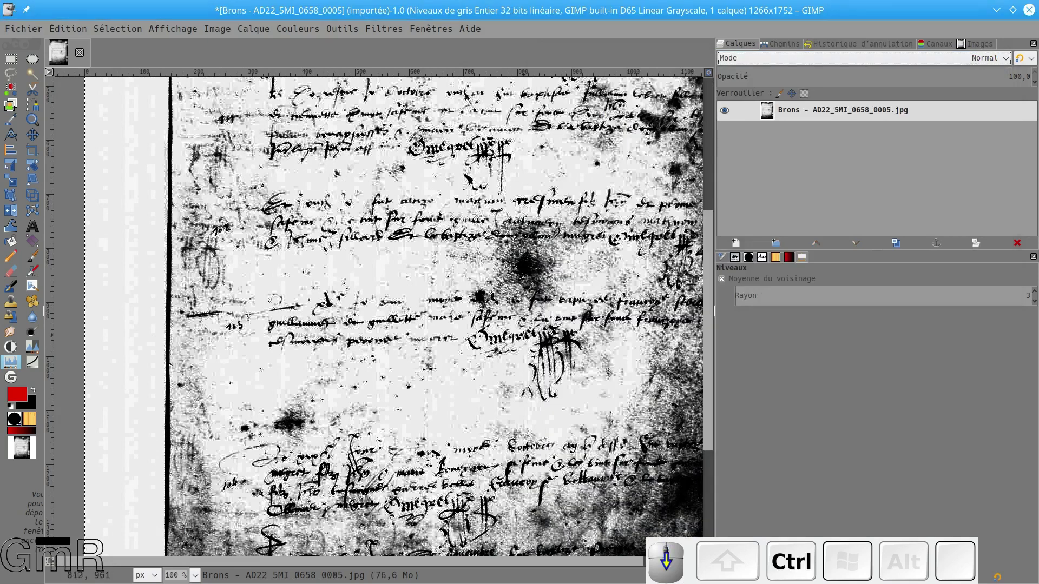
scroll(365, 302, "down", 2, "ctrl")
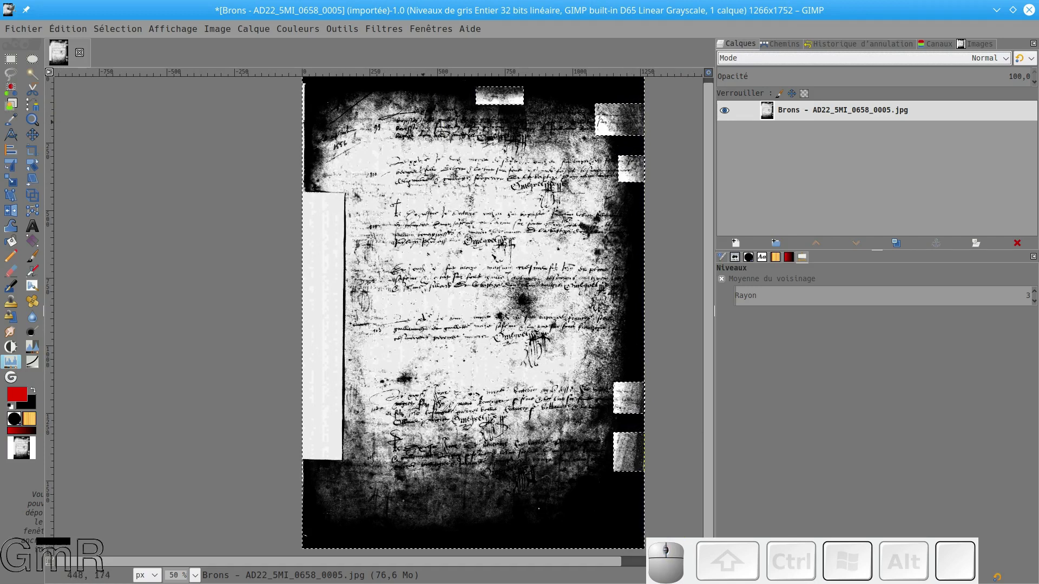
key("ctrl+shift+a")
key("ctrl")
Step: Set the Eraser's size to 43,90, try a stroke over the stains beside margin number 102 and undo it
scroll(342, 249, "up", 2)
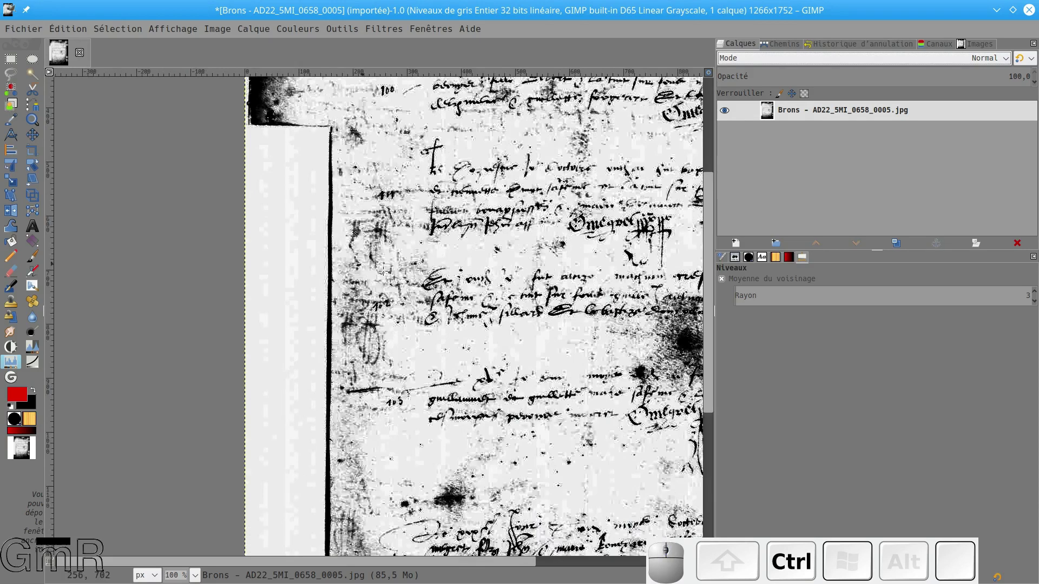
left_click(10, 275)
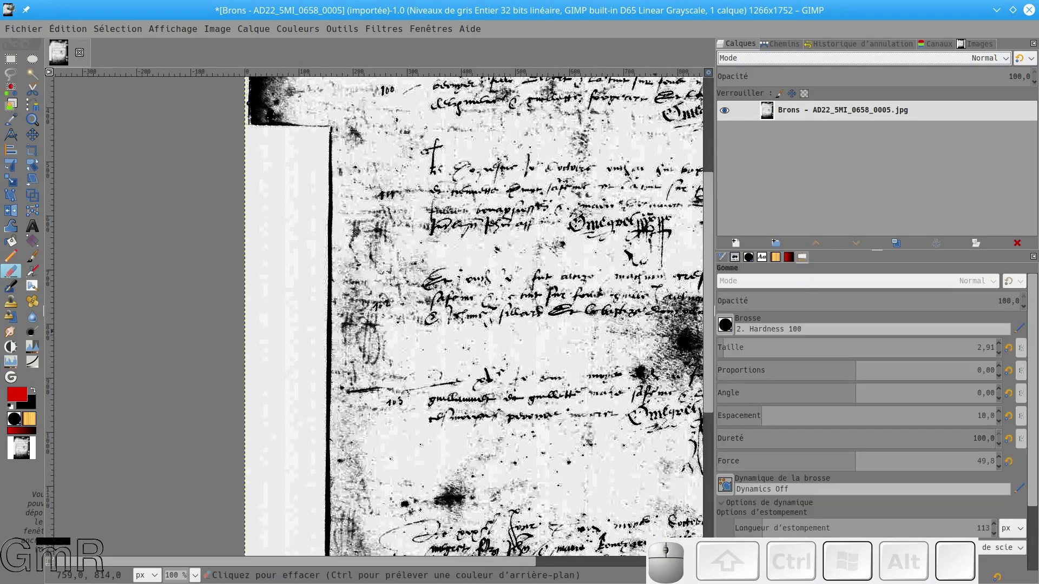
mouse_move(747, 347)
left_mouse_down()
mouse_move(731, 348)
mouse_move(760, 349)
left_mouse_up()
left_click_drag(384, 297, 393, 279)
key("ctrl+z")
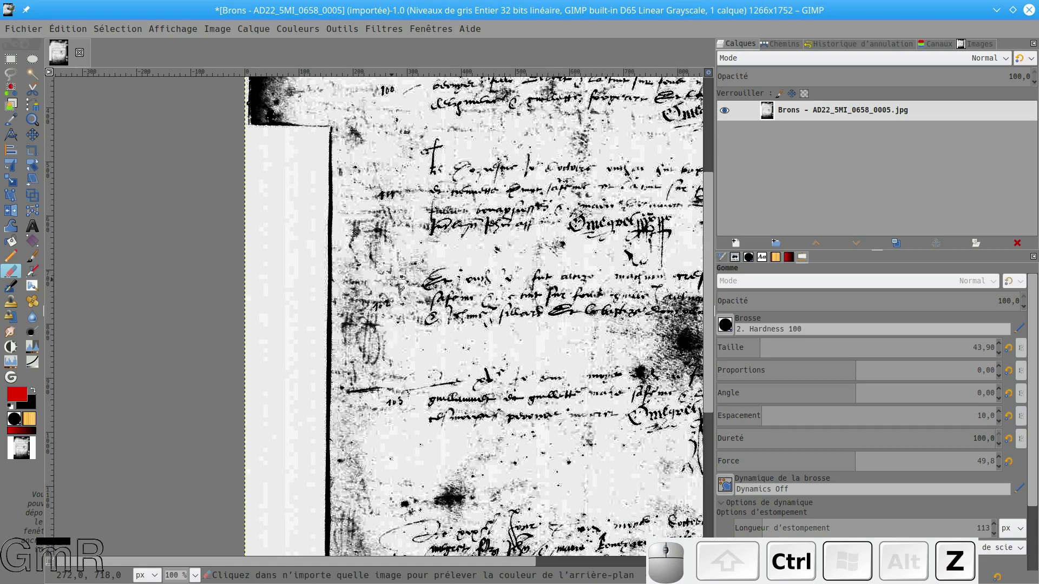
Step: Reset the foreground and background colours to black and white
right_click(811, 109)
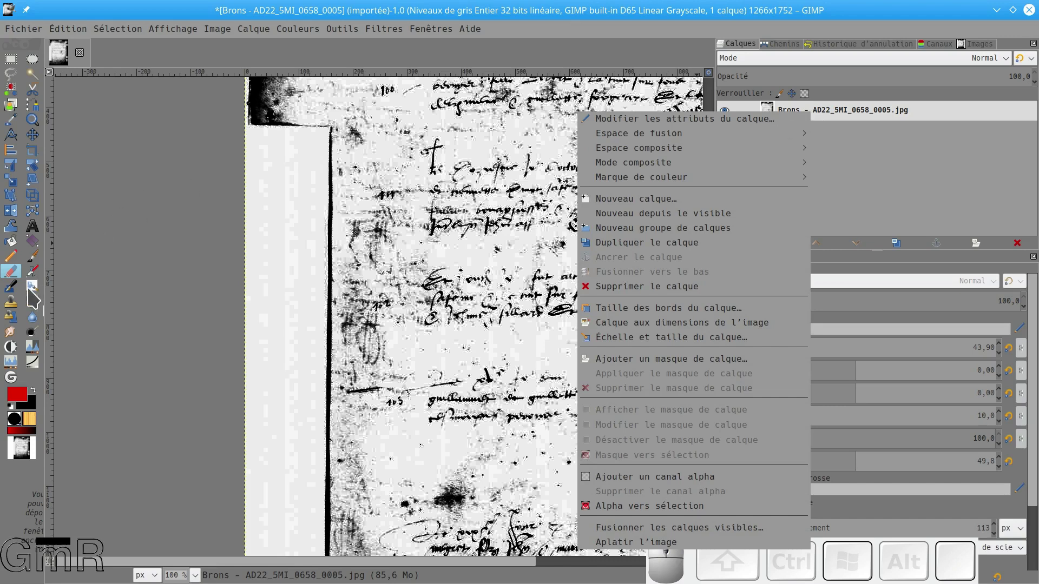
left_click(14, 414)
left_click(11, 406)
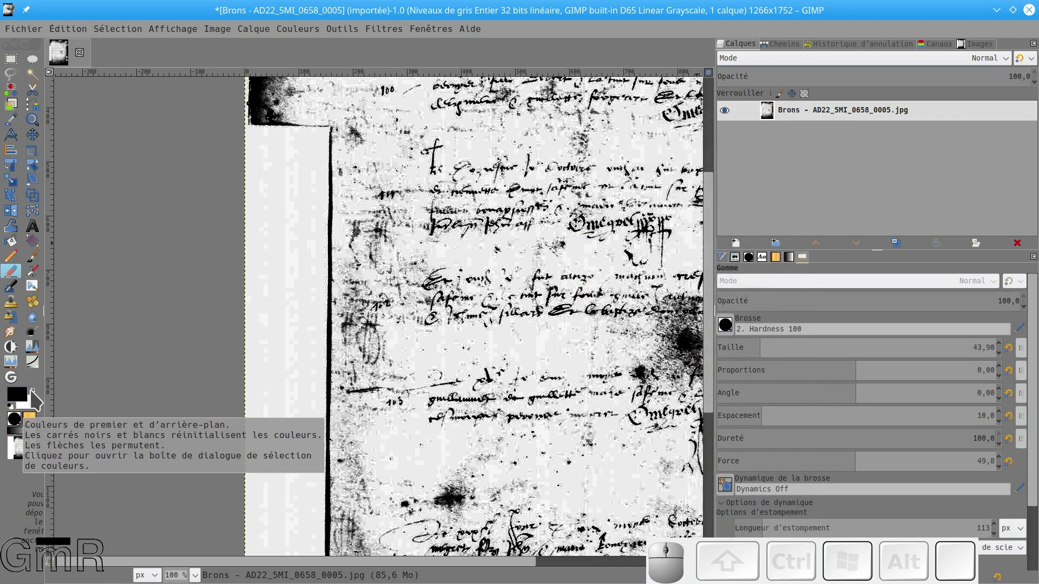
Step: Swap the foreground and background colours, try an Eraser stroke over the stains beside margin number 102 and undo it
left_click(31, 392)
mouse_move(383, 240)
left_mouse_down()
mouse_move(378, 333)
mouse_move(381, 270)
left_mouse_up()
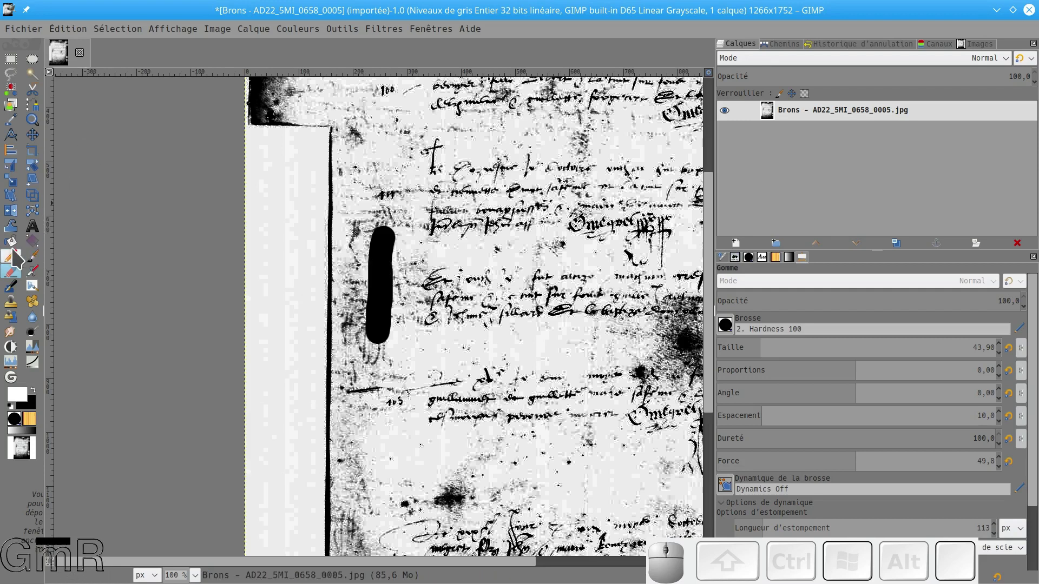
key("ctrl+z")
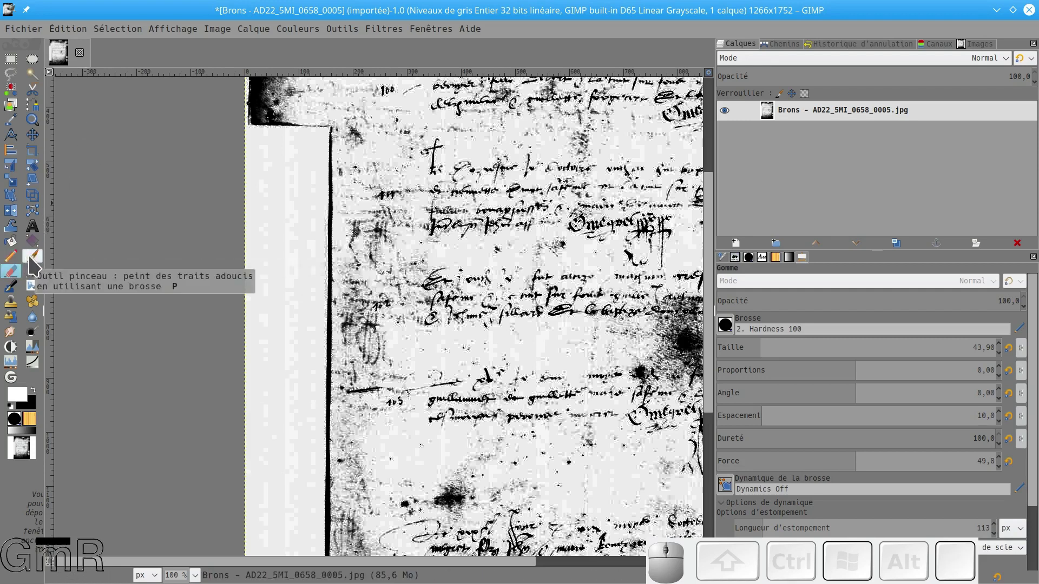
Step: Paint white over the margin stains around entries 101 to 103 and above entry 101 with the Paintbrush at size 43,90
left_click(32, 256)
mouse_move(358, 232)
left_mouse_down()
mouse_move(374, 227)
mouse_move(394, 264)
mouse_move(411, 274)
mouse_move(420, 265)
mouse_move(421, 289)
mouse_move(384, 235)
left_mouse_up()
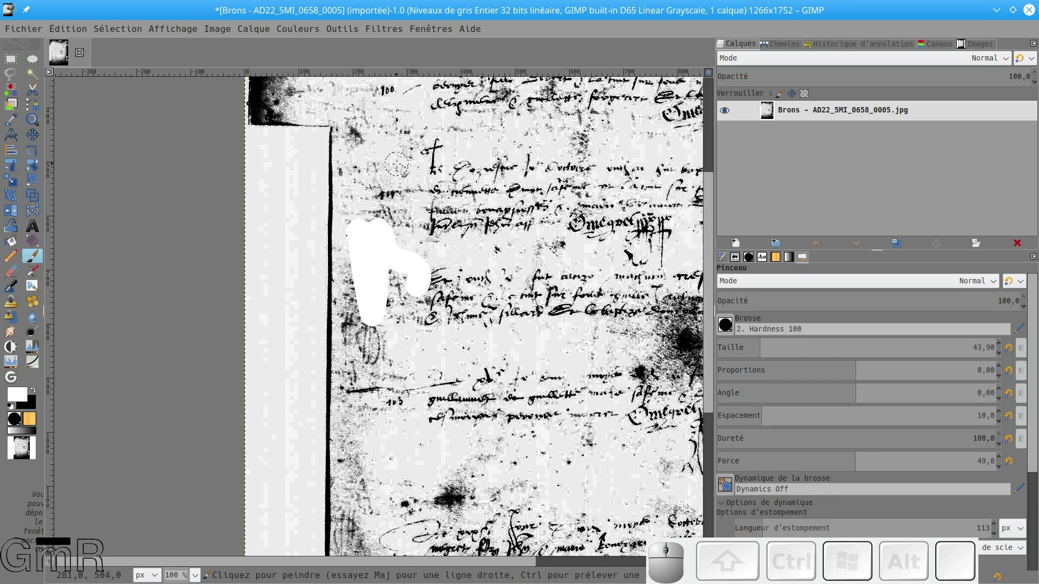
mouse_move(346, 190)
left_mouse_down()
mouse_move(355, 214)
mouse_move(387, 187)
mouse_move(418, 220)
mouse_move(400, 162)
mouse_move(360, 139)
mouse_move(399, 126)
mouse_move(544, 138)
mouse_move(573, 130)
mouse_move(584, 141)
left_mouse_up()
mouse_move(390, 270)
left_mouse_down()
mouse_move(413, 300)
mouse_move(370, 374)
mouse_move(351, 335)
mouse_move(345, 343)
mouse_move(356, 427)
mouse_move(371, 374)
mouse_move(357, 397)
mouse_move(384, 371)
mouse_move(428, 373)
mouse_move(352, 333)
mouse_move(329, 259)
mouse_move(353, 317)
mouse_move(372, 262)
mouse_move(387, 292)
mouse_move(360, 283)
left_mouse_up()
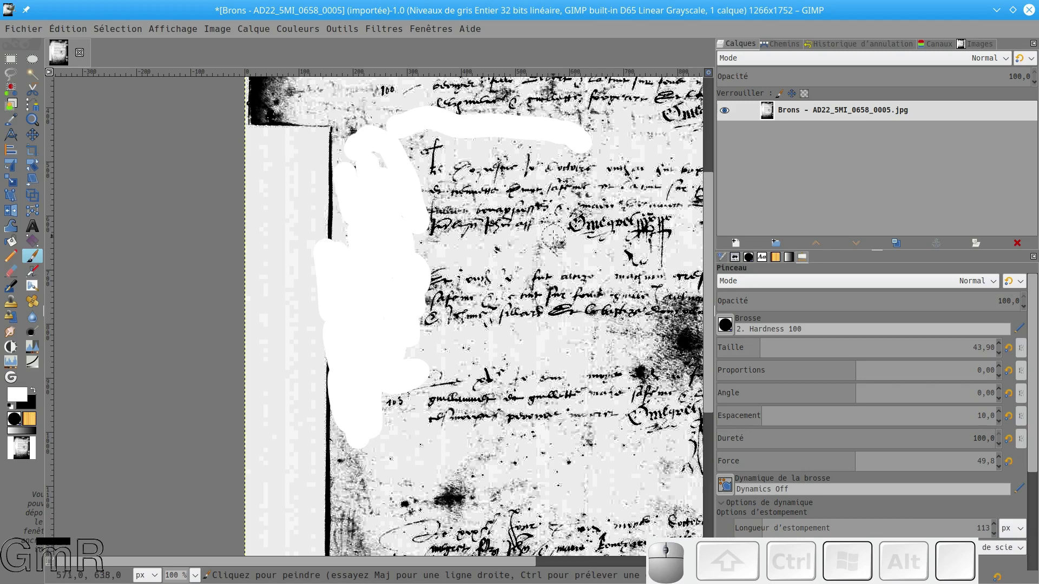
Step: Paint white over the dark blot below entry 102 and the stains near the outer edge and below entry 103
scroll(553, 235, "right", 5)
left_click(496, 337)
left_click_drag(490, 340, 443, 356)
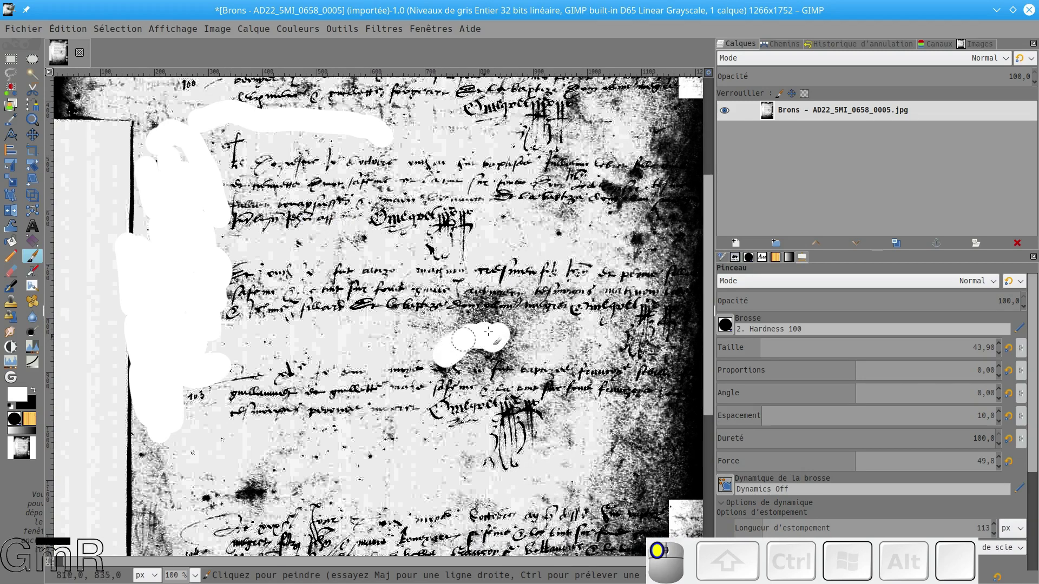
left_click_drag(622, 226, 648, 245)
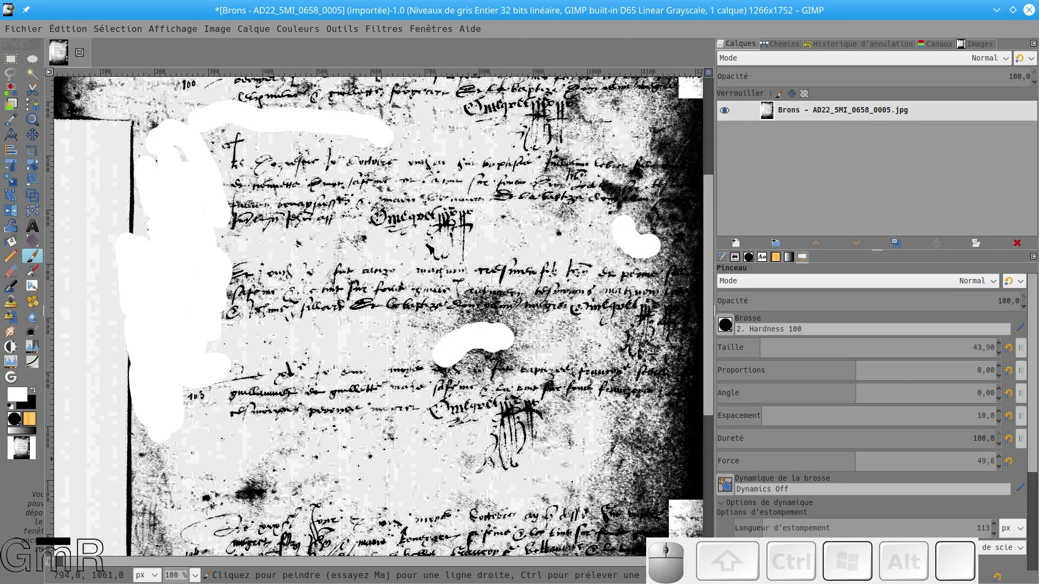
mouse_move(211, 493)
left_mouse_down()
mouse_move(281, 477)
mouse_move(307, 483)
mouse_move(277, 474)
mouse_move(270, 442)
mouse_move(295, 450)
mouse_move(338, 455)
left_mouse_up()
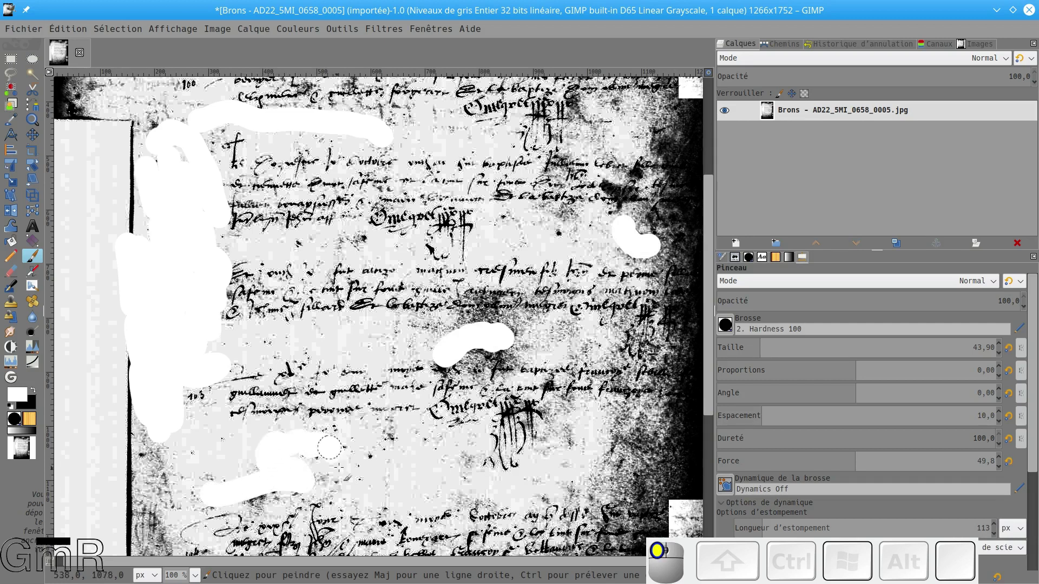
mouse_move(641, 427)
left_mouse_down()
mouse_move(620, 452)
mouse_move(640, 432)
mouse_move(667, 466)
mouse_move(671, 452)
left_mouse_up()
left_click_drag(582, 356, 407, 324)
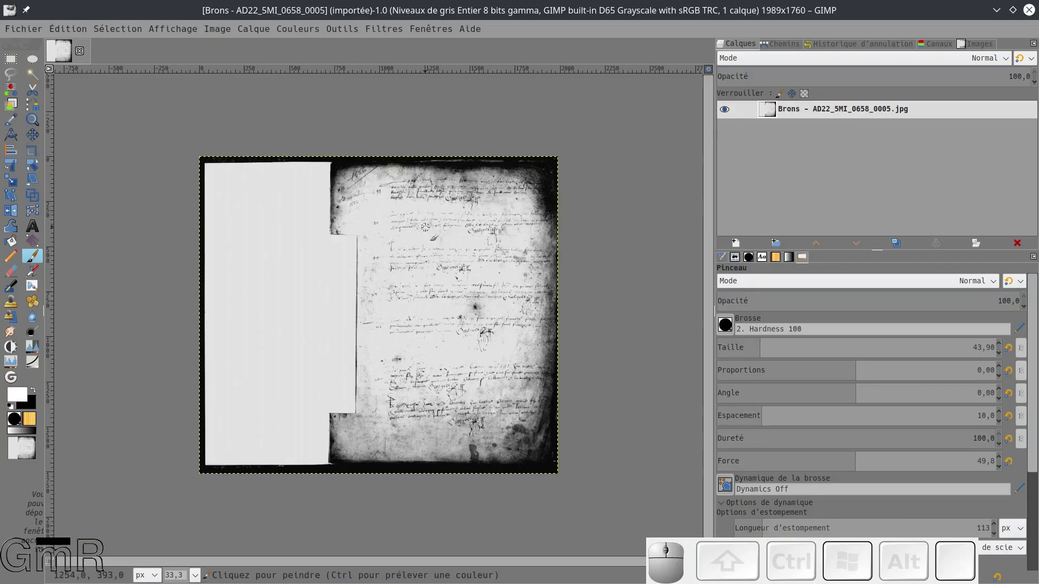
Step: Crop the original scan to a 1268 × 1760 px rectangular selection around the written page and clear the selection
scroll(425, 227, "up", 1)
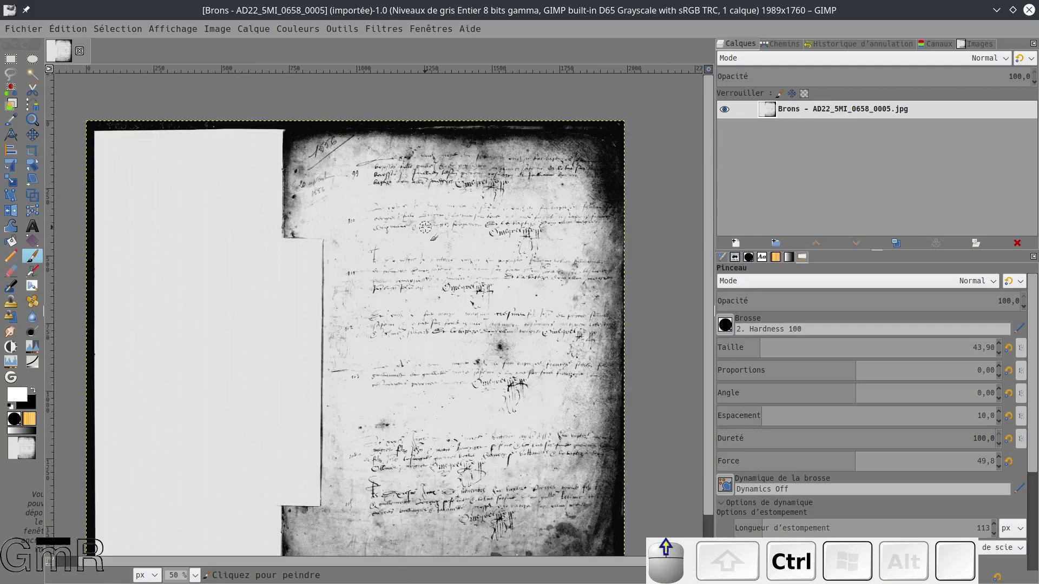
left_click(10, 60)
left_click_drag(281, 126, 623, 557)
left_click_drag(617, 87, 613, 93)
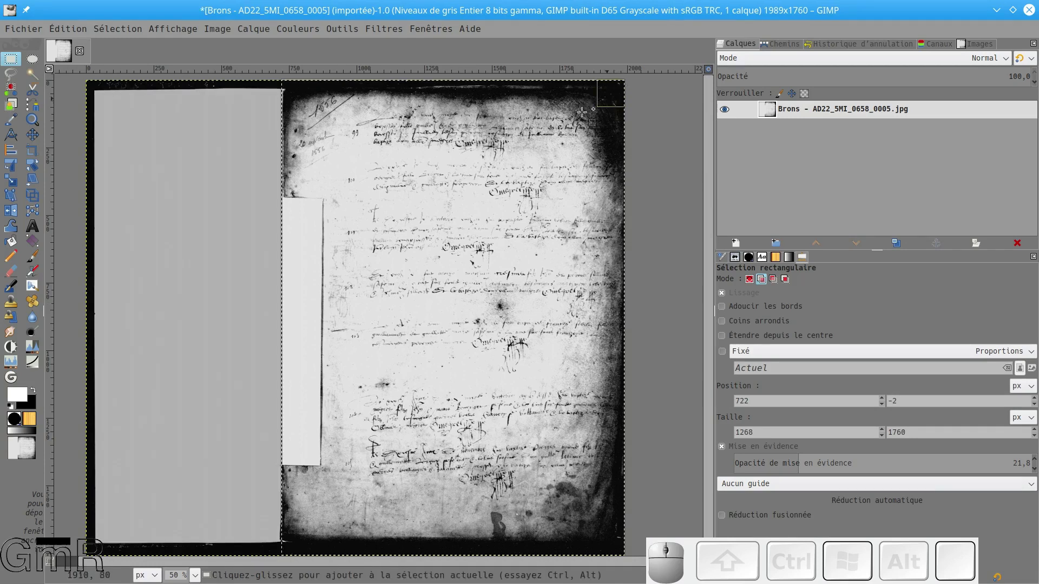
left_click(217, 29)
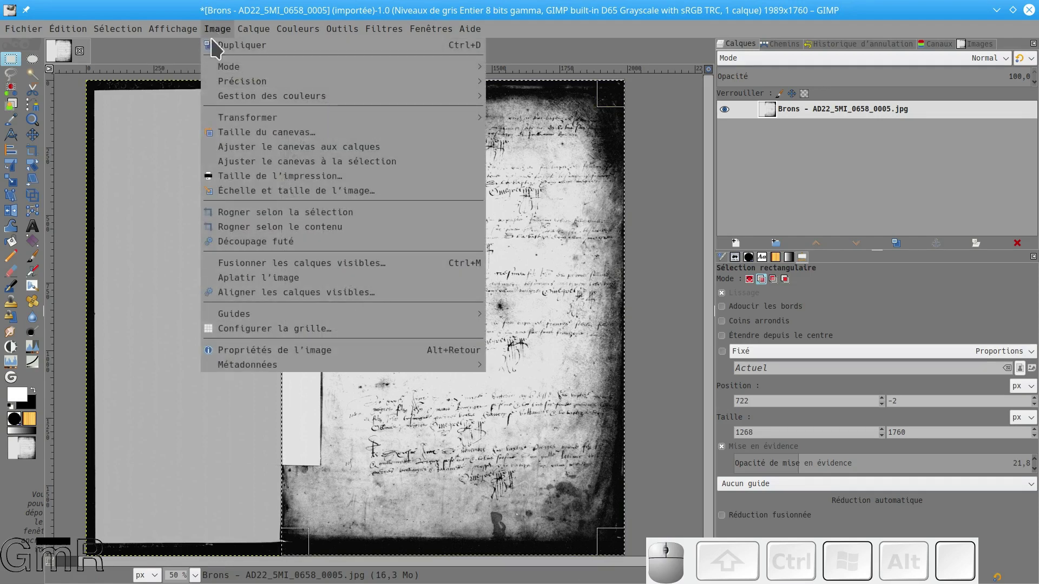
left_click(240, 212)
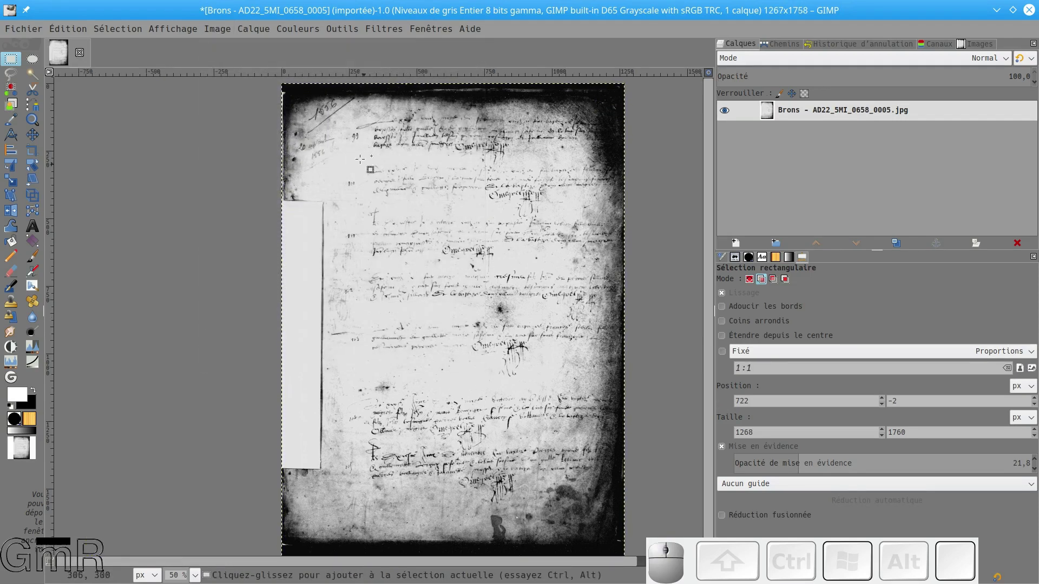
left_click(112, 31)
left_click(125, 61)
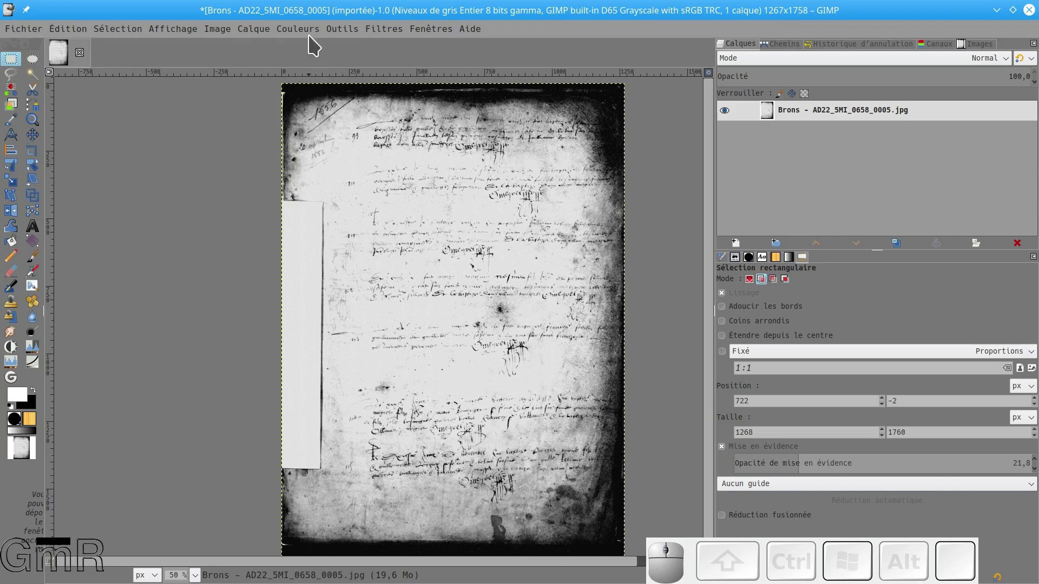
Step: Convert the image precision to 32-bit integer with linear light
left_click(222, 29)
mouse_move(234, 82)
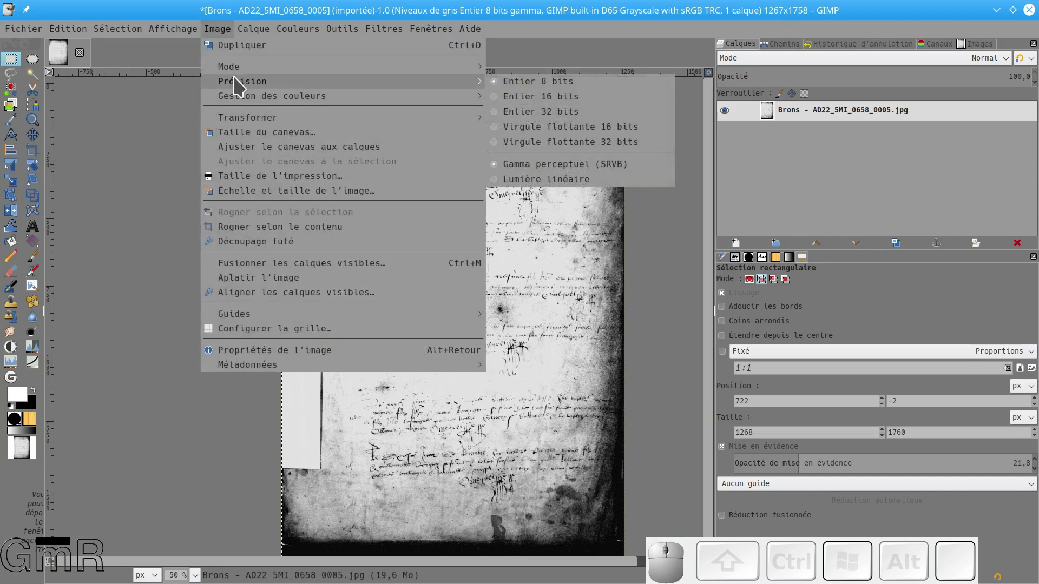
left_click(571, 112)
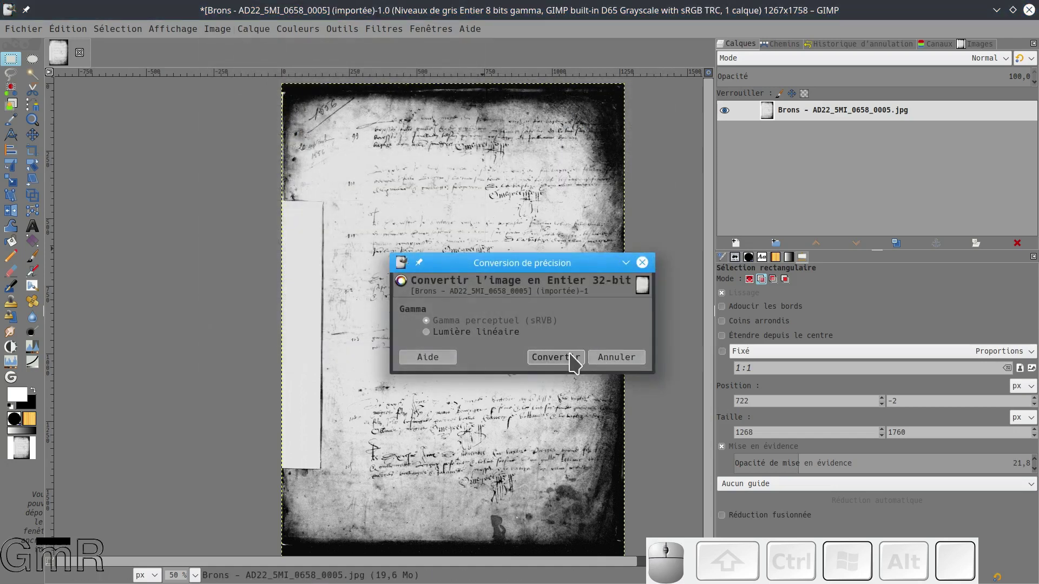
left_click(441, 332)
left_click(556, 358)
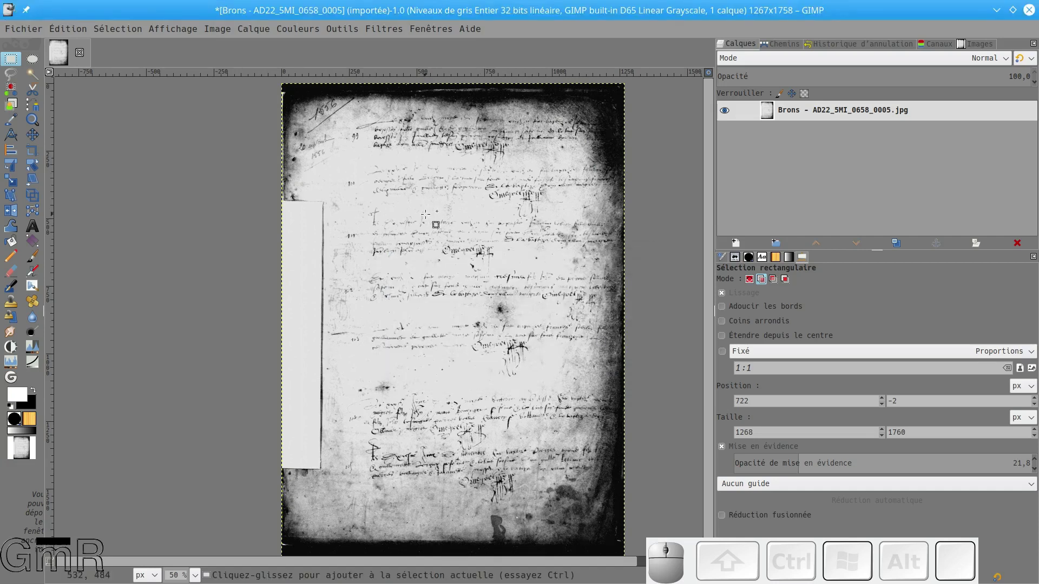
Step: Select the dark ink of the handwriting by colour from entry 100 with a threshold of 5,6
scroll(426, 215, "up", 2)
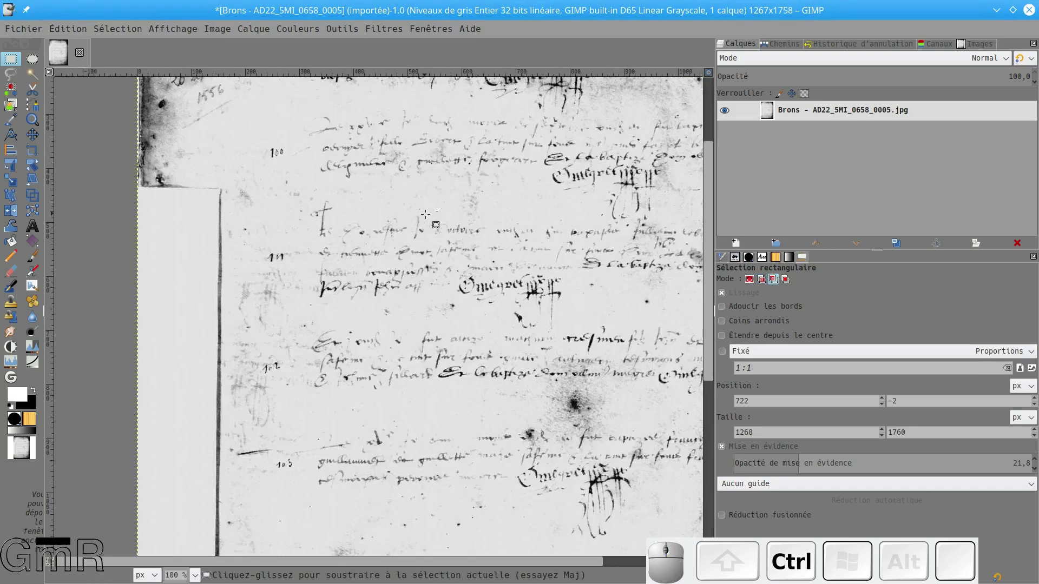
left_click(8, 93)
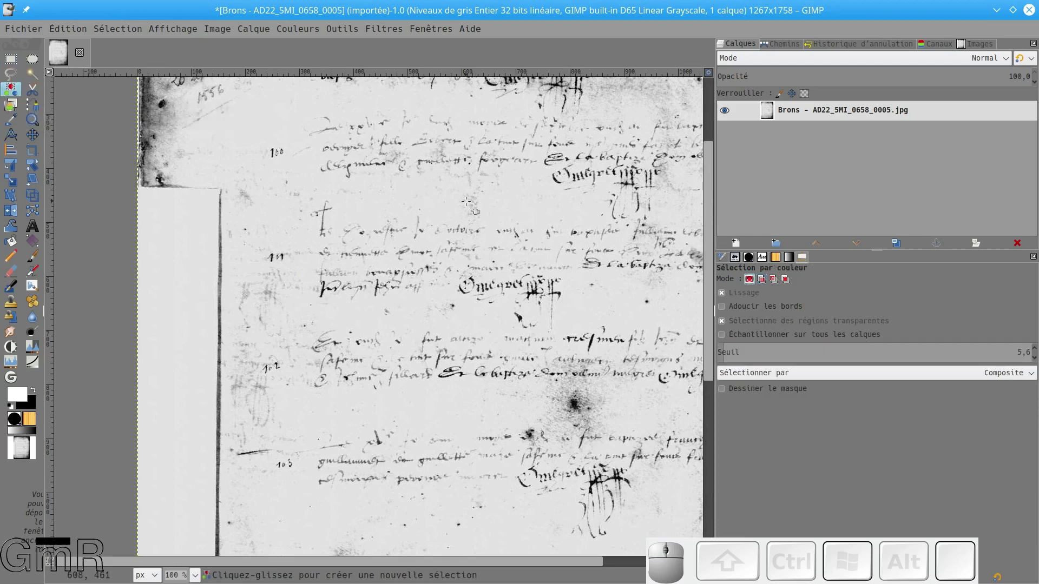
scroll(478, 201, "up", 5)
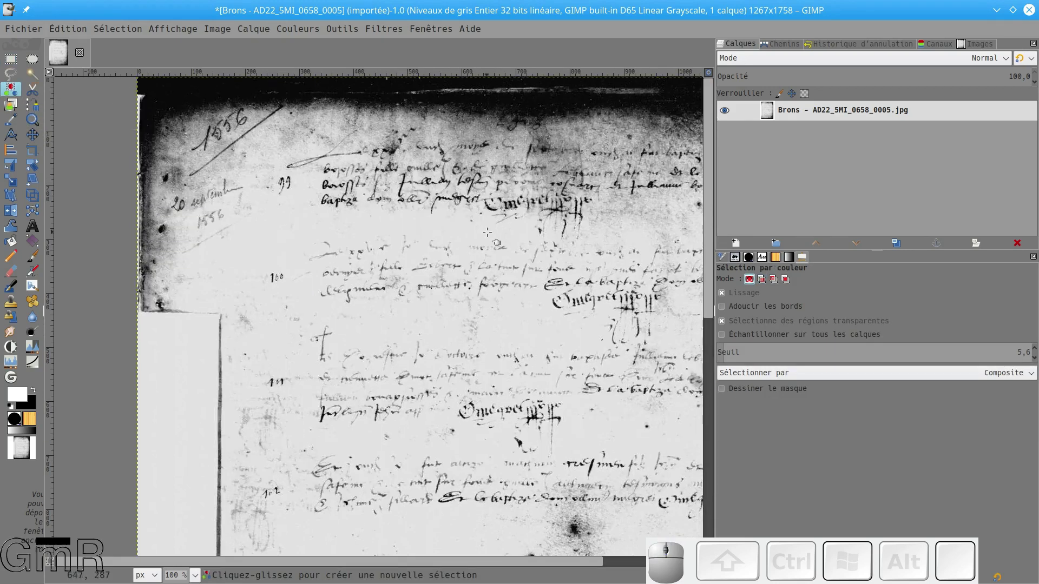
scroll(487, 232, "up", 3, "ctrl")
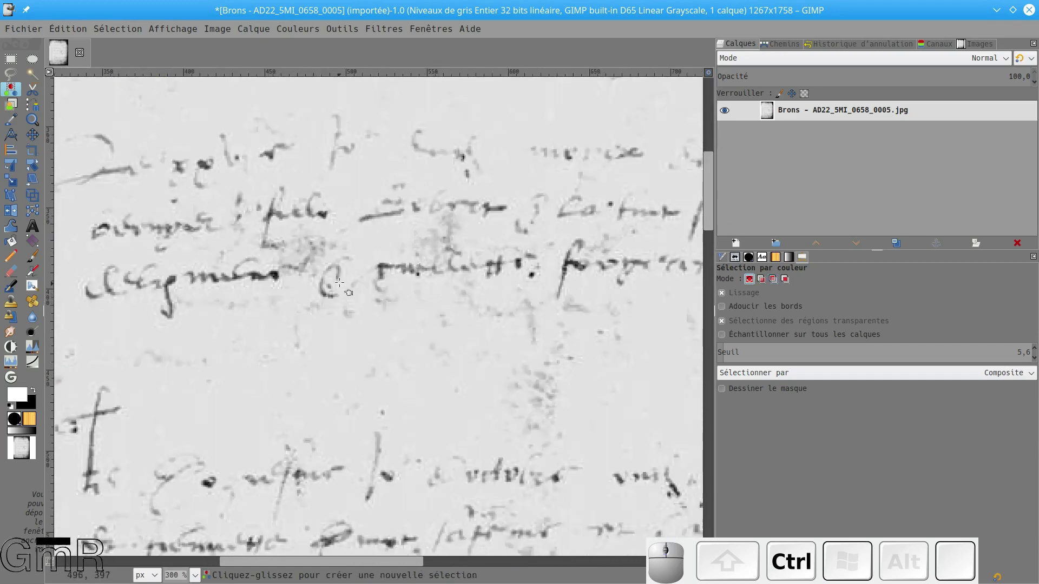
left_click(380, 270)
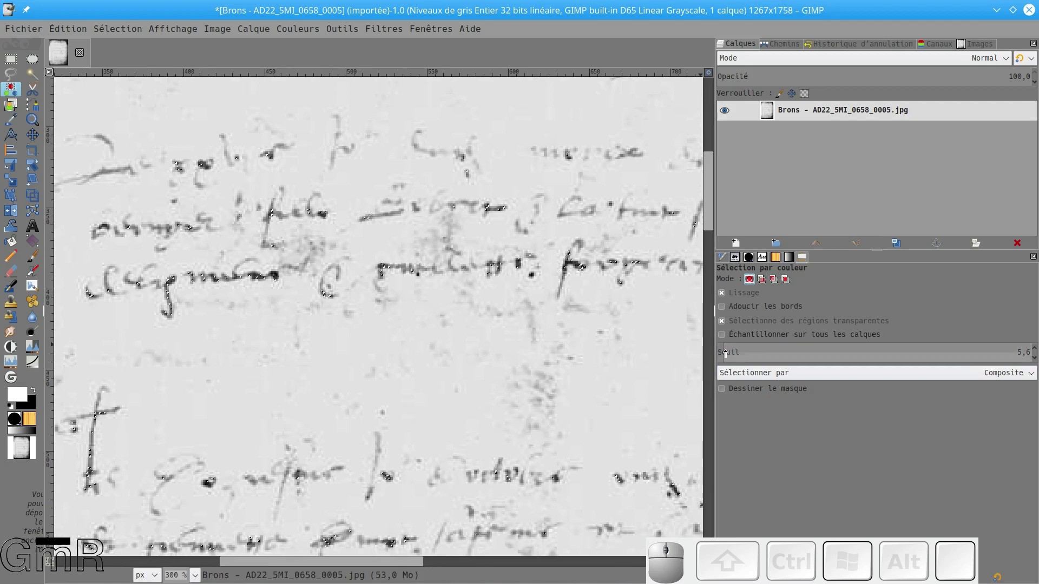
Step: Set the colour selection threshold to 62,7 and try reselecting from the writing and background of entry 100
left_click_drag(725, 353, 794, 353)
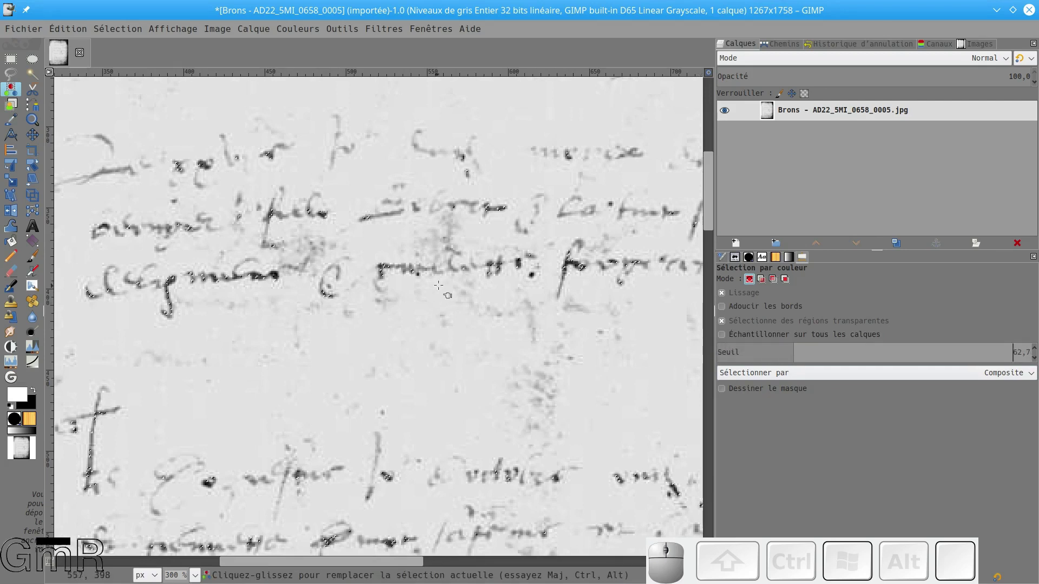
left_click(397, 266)
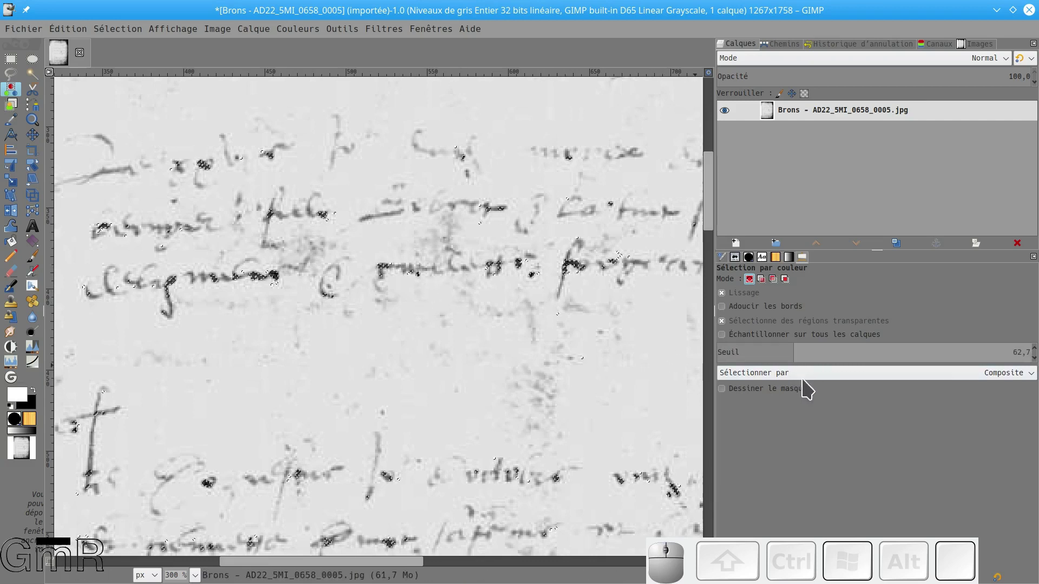
left_click(421, 304)
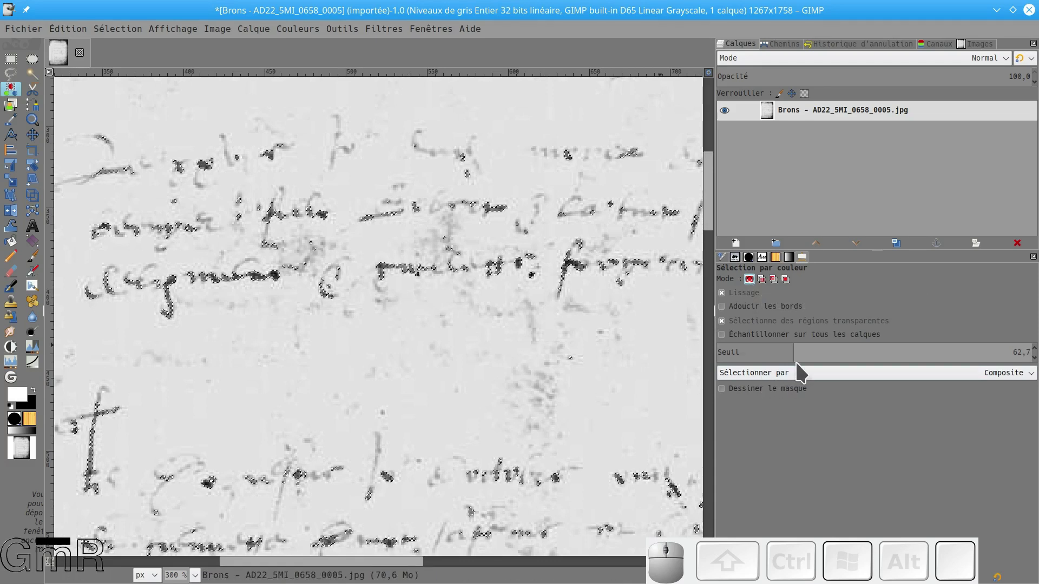
Step: Set the threshold to 13,1 and select the page's light background by colour
left_click_drag(790, 352, 877, 361)
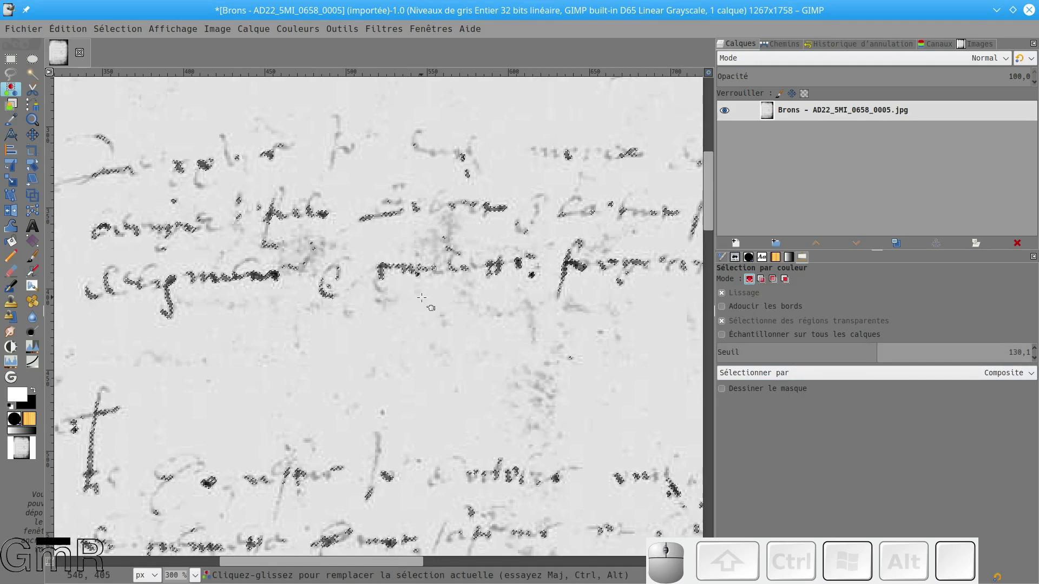
left_click_drag(438, 291, 632, 340)
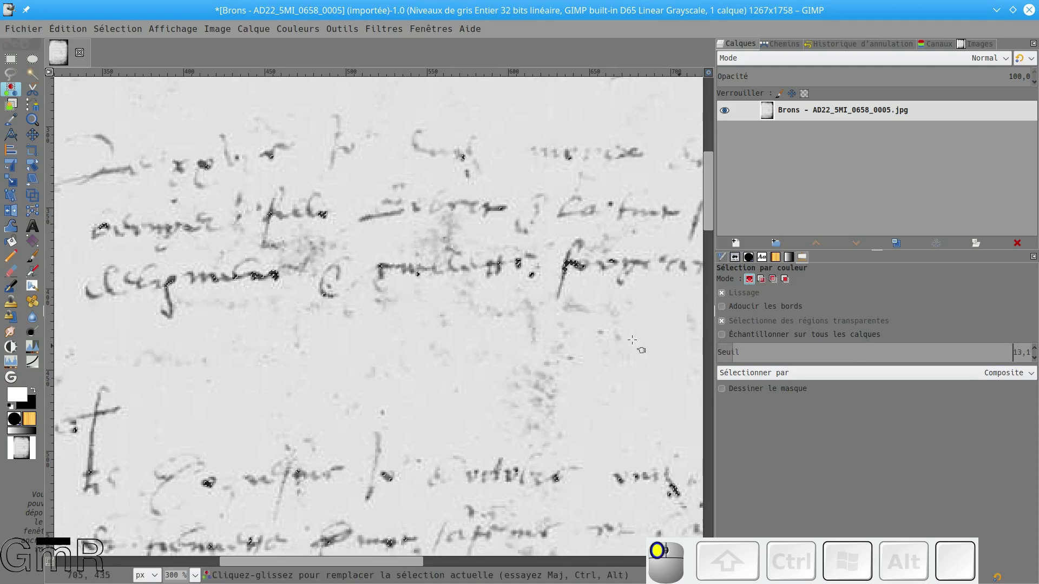
left_click_drag(437, 297, 439, 299)
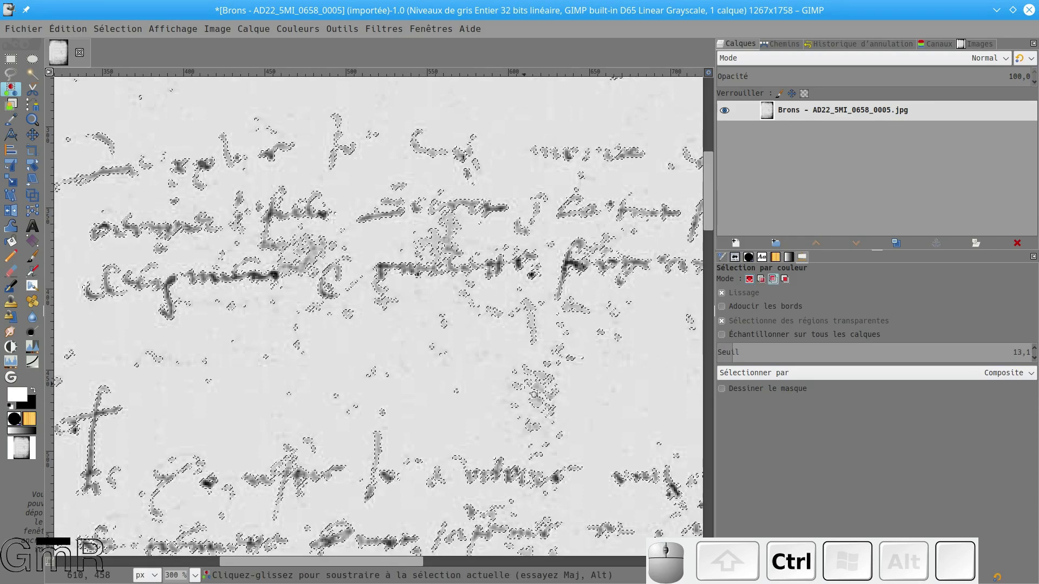
Step: Set the foreground colour to red e60000 and the Paintbrush size to 727,97, and brush over the selected background
scroll(481, 353, "down", 3, "ctrl")
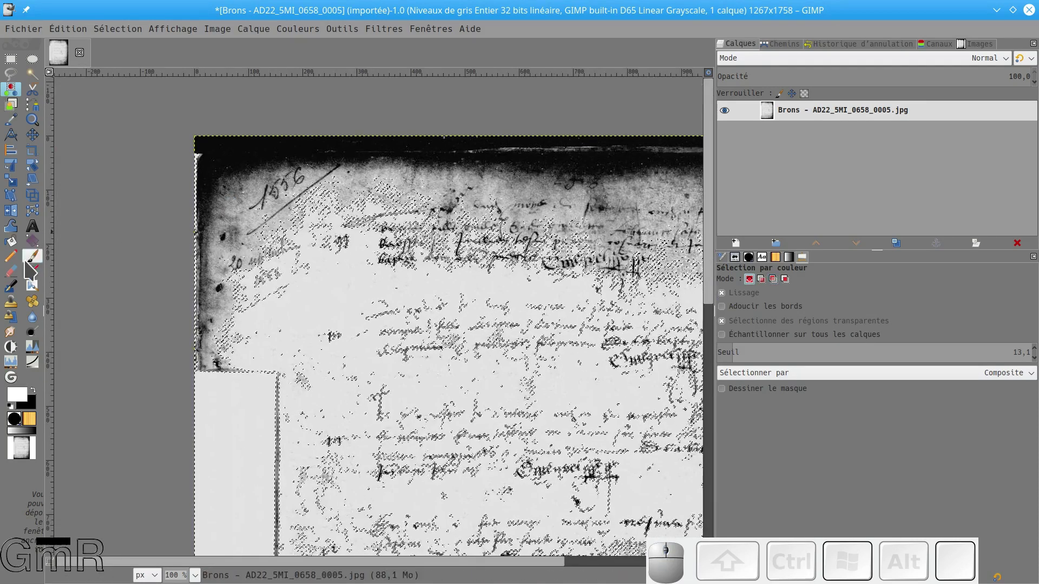
key("p")
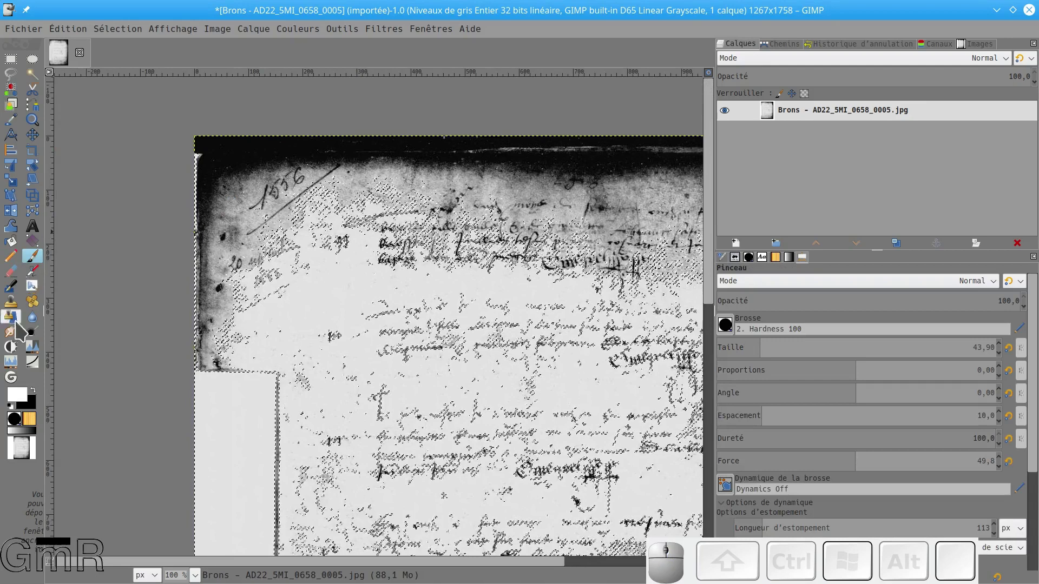
left_click(17, 394)
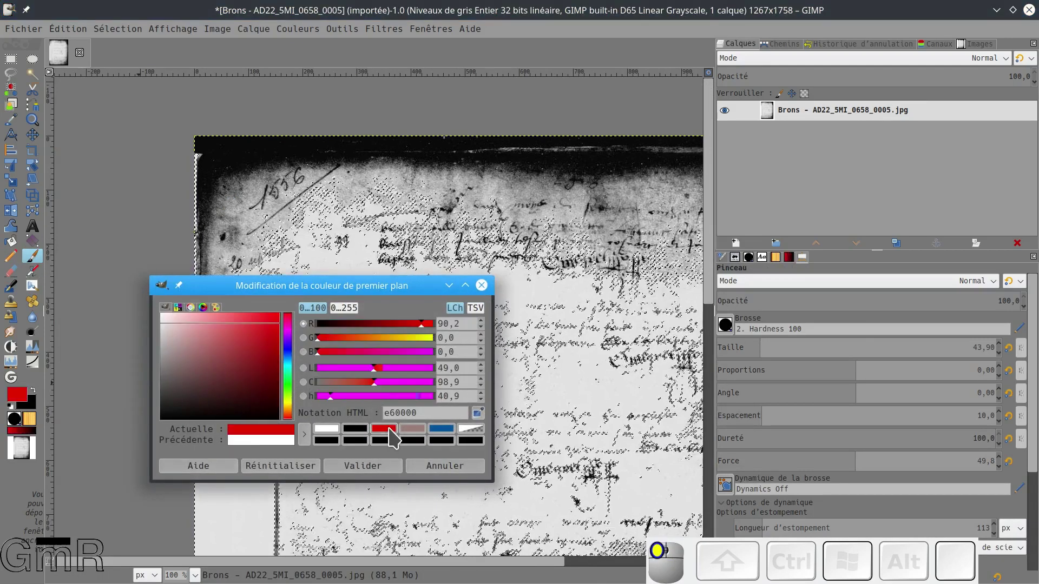
left_click(396, 466)
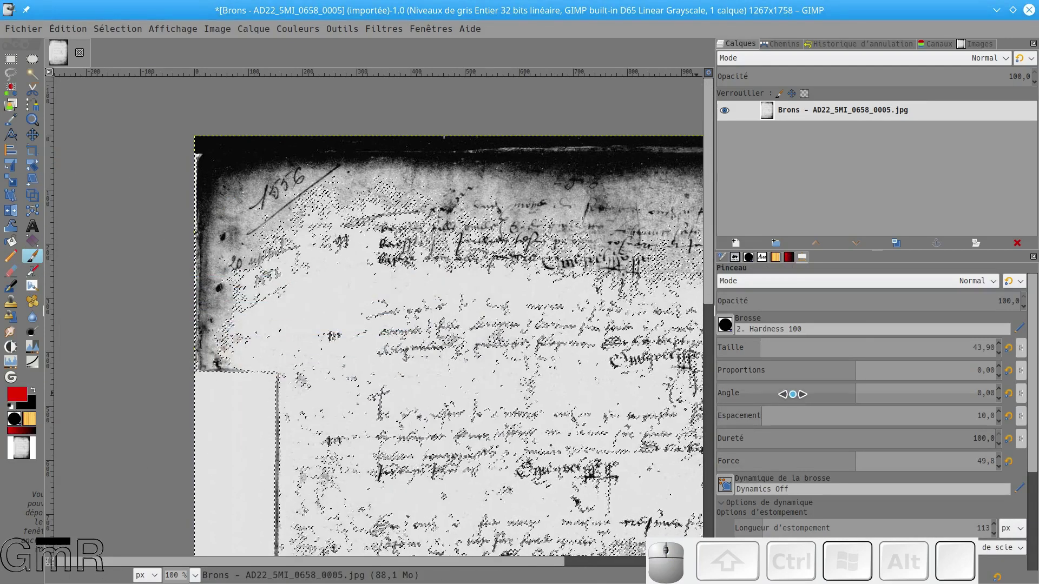
left_click_drag(781, 349, 948, 349)
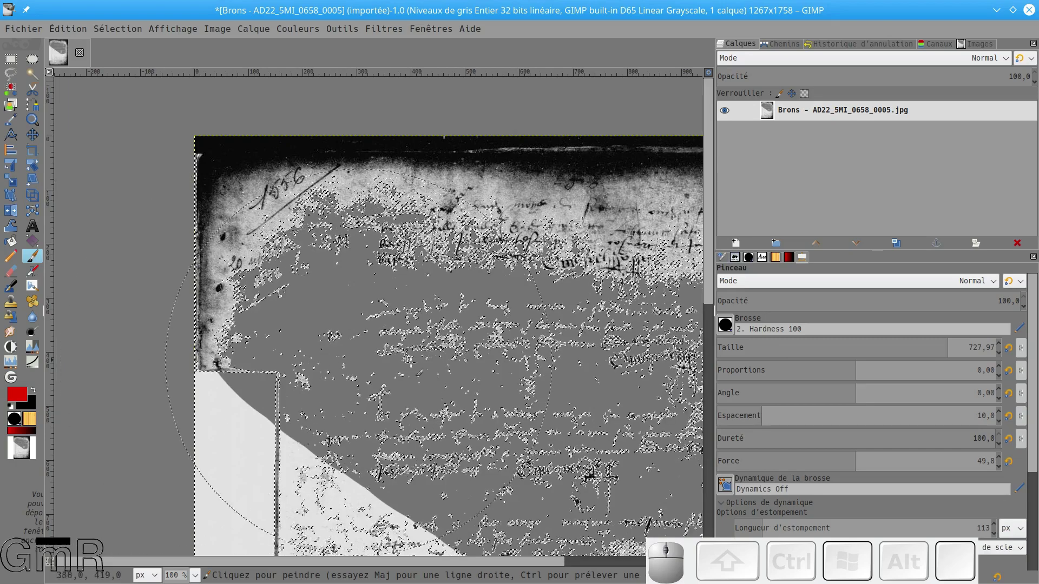
Step: Undo the last brush stroke, swap the foreground colour to black and paint over the selected background around entries 100 to 102
scroll(409, 360, "down", 3)
scroll(490, 339, "up", 1)
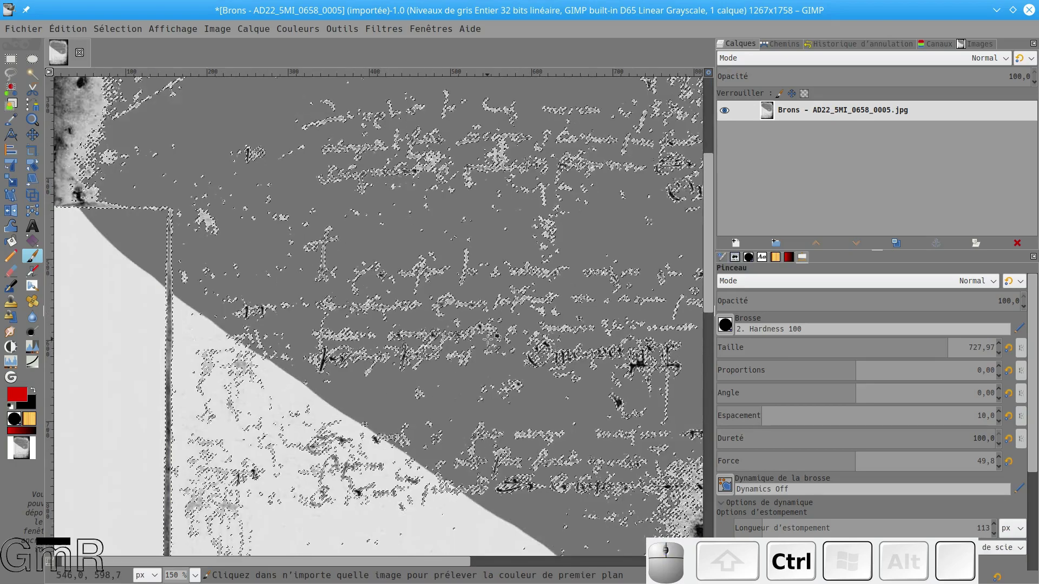
key("ctrl+z")
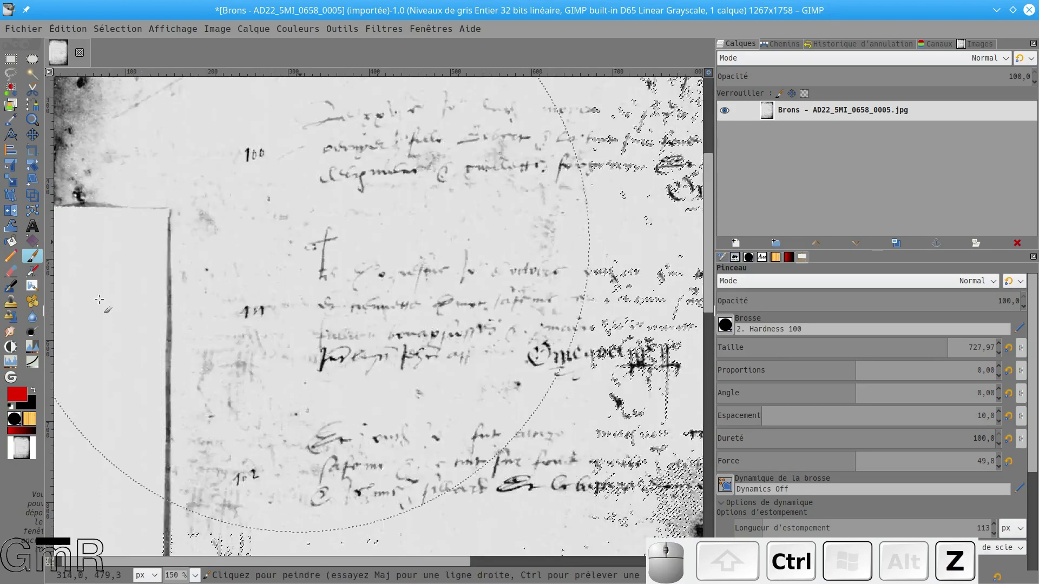
left_click(33, 391)
left_click_drag(301, 264, 559, 393)
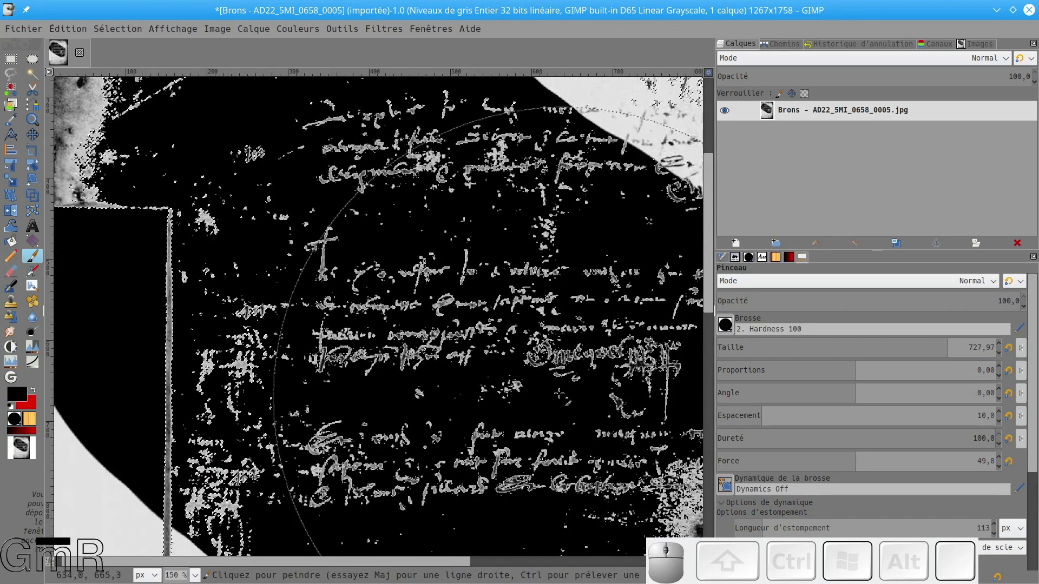
Step: Undo the black brush stroke over the selected background of entries 100 to 102
scroll(560, 394, "down", 1)
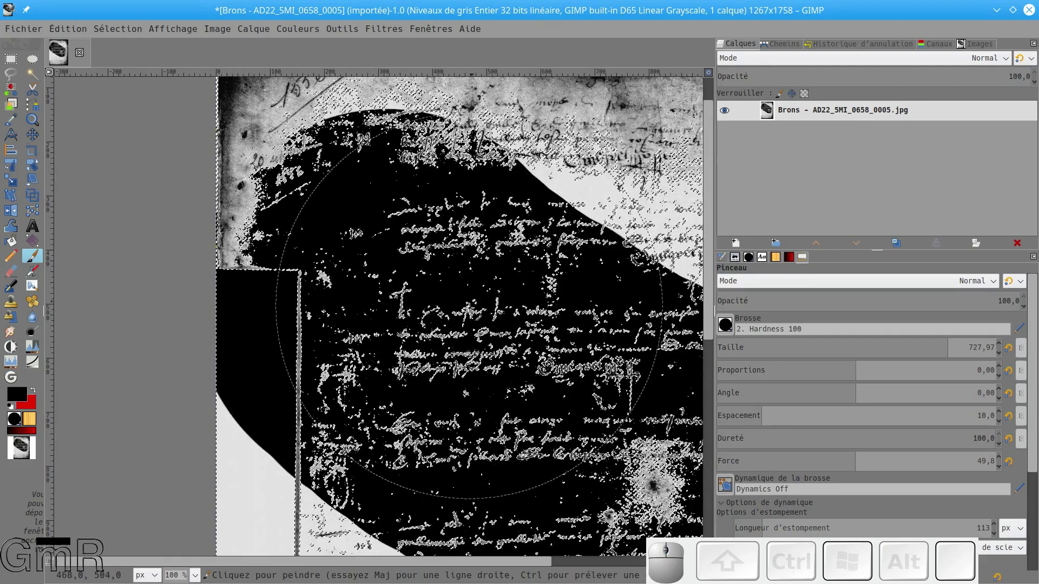
scroll(470, 309, "up", 4)
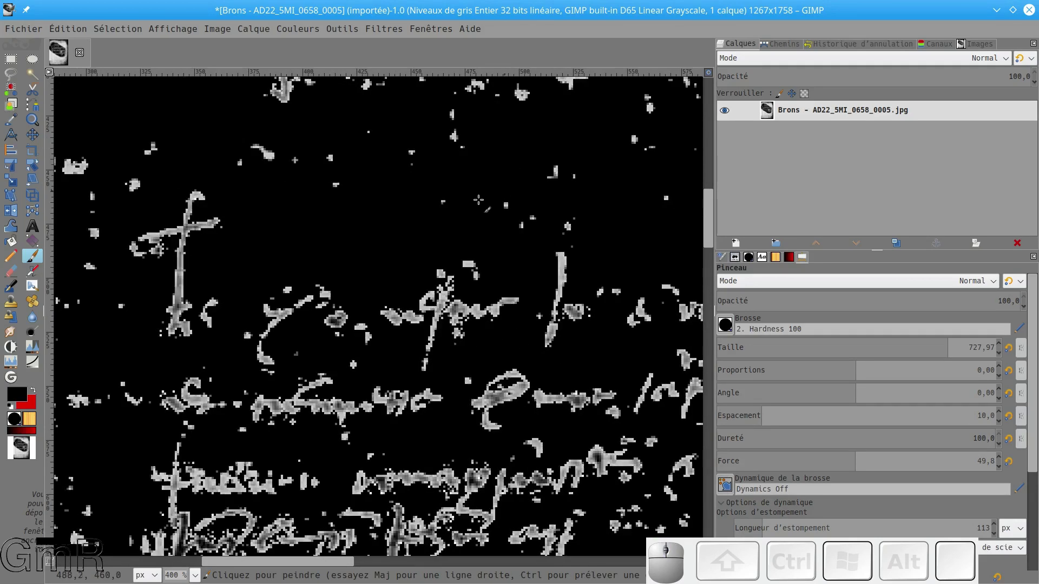
key("ctrl+z")
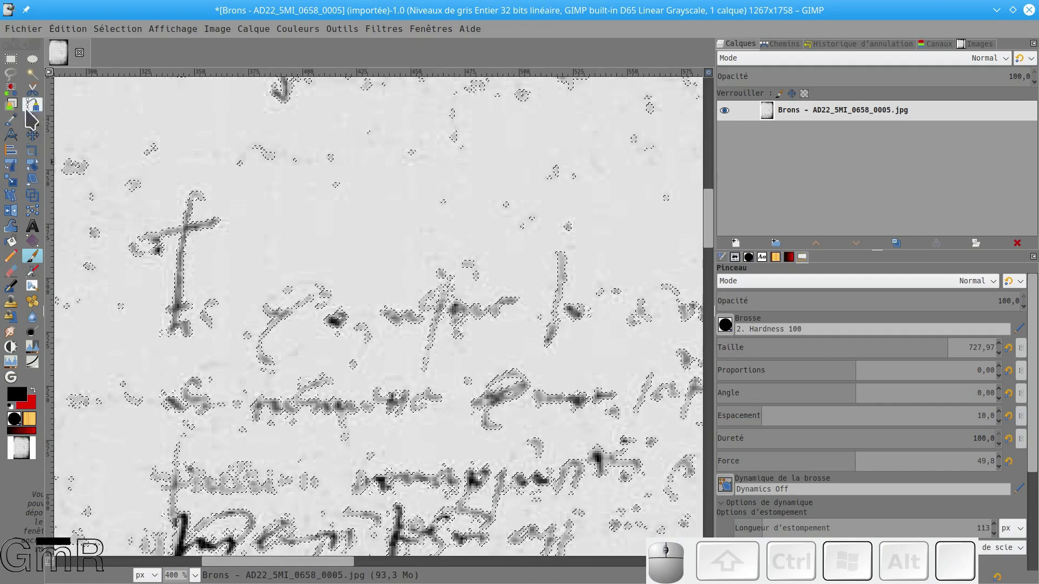
Step: Try colour selection thresholds of 25,9 and 49,5, and reselect the page's light background by colour at 11,0
left_click(12, 90)
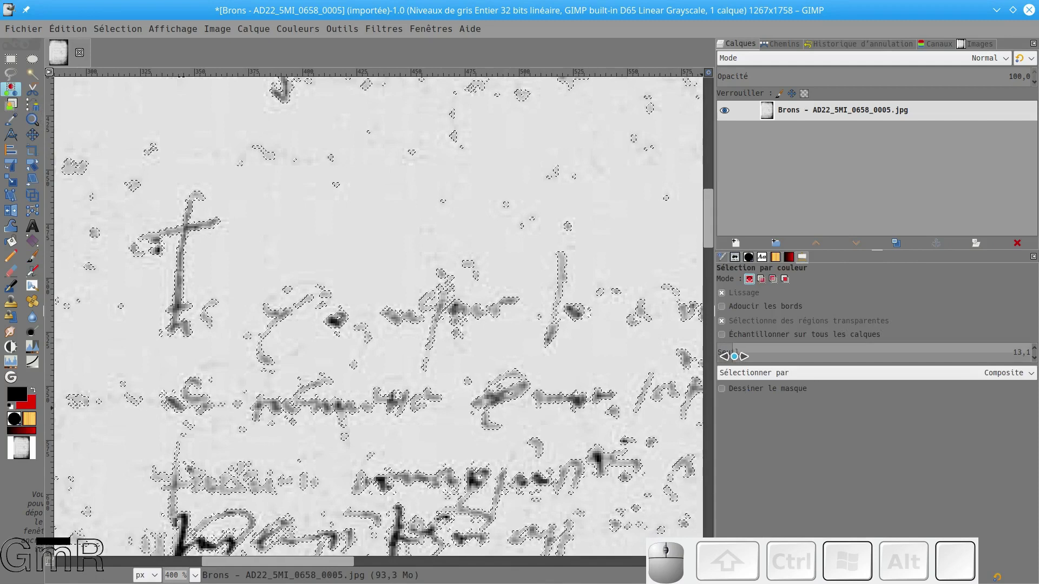
left_click_drag(741, 355, 750, 355)
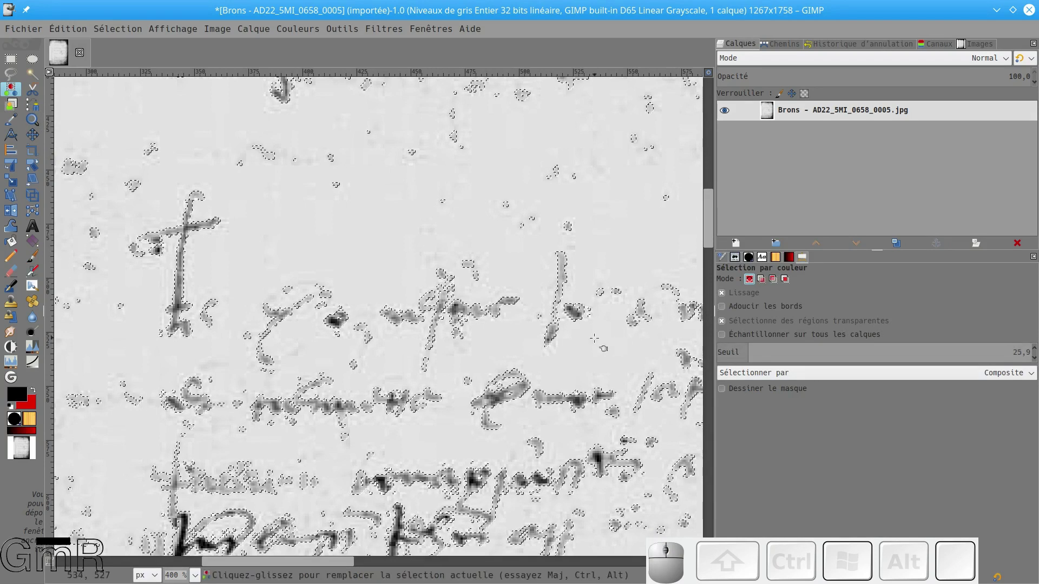
left_click_drag(753, 355, 761, 353)
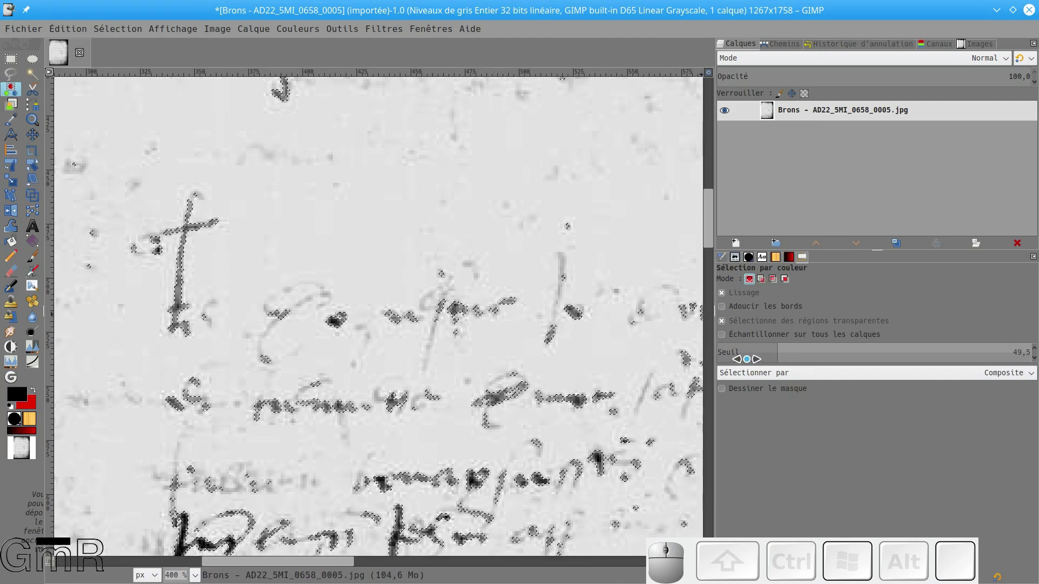
left_click_drag(738, 352, 731, 353)
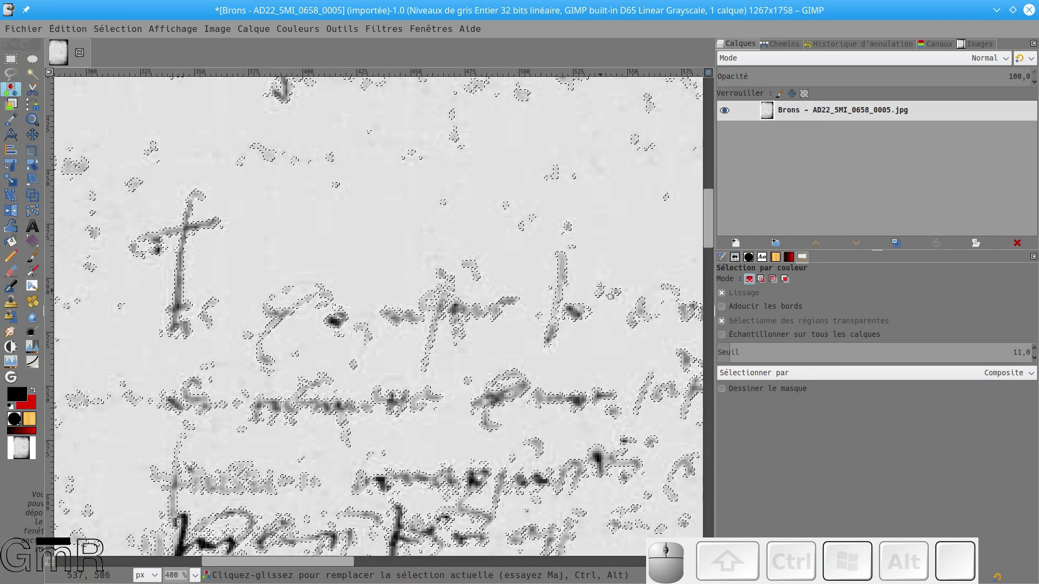
Step: Reset the colours, make white the foreground and paint over the selected background around entries 100 to 102 with the Paintbrush
scroll(601, 289, "up", 15)
scroll(522, 309, "down", 4)
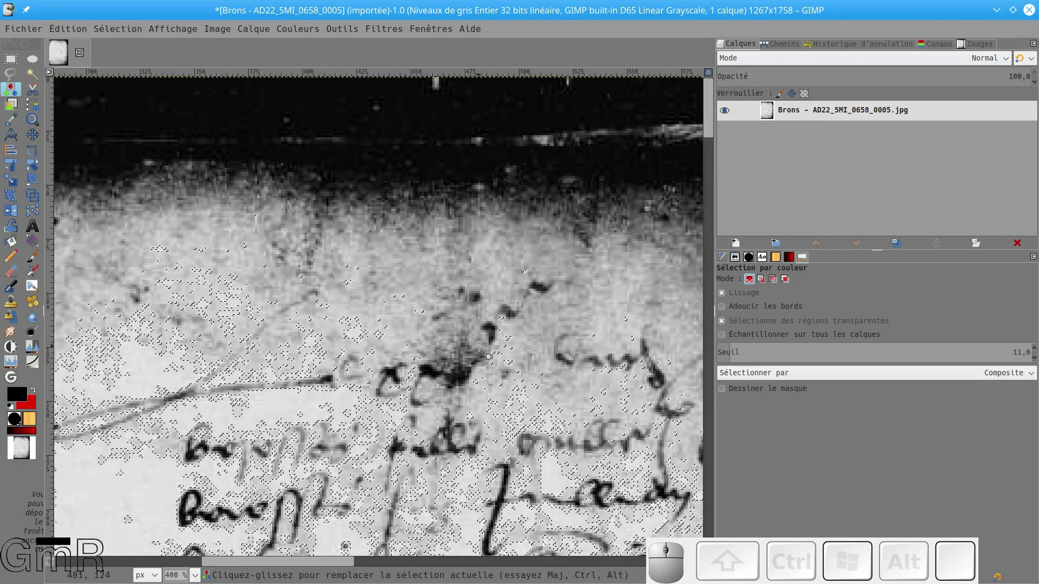
scroll(531, 276, "down", 4, "ctrl")
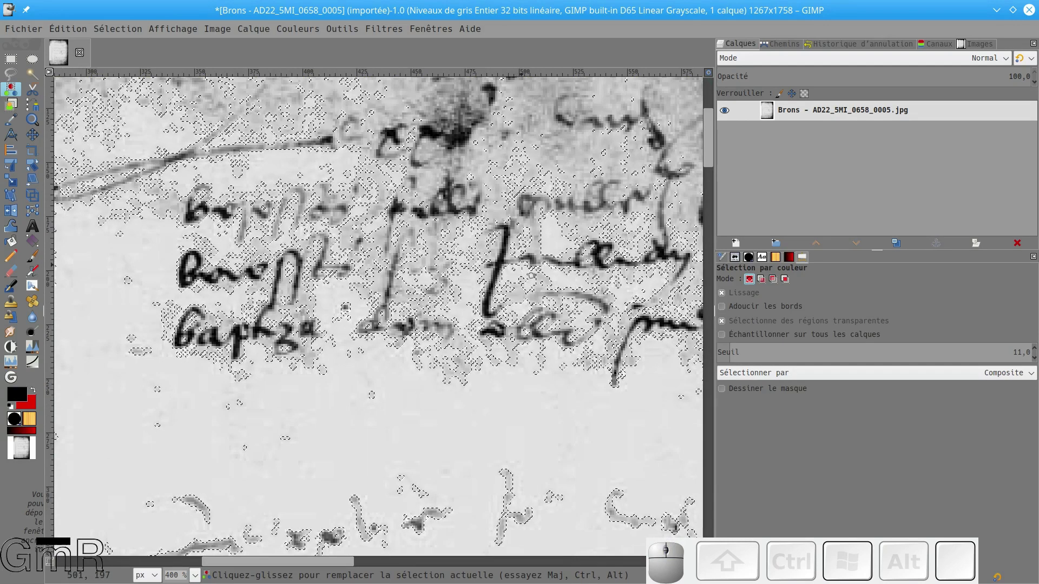
scroll(531, 281, "down", 1, "ctrl")
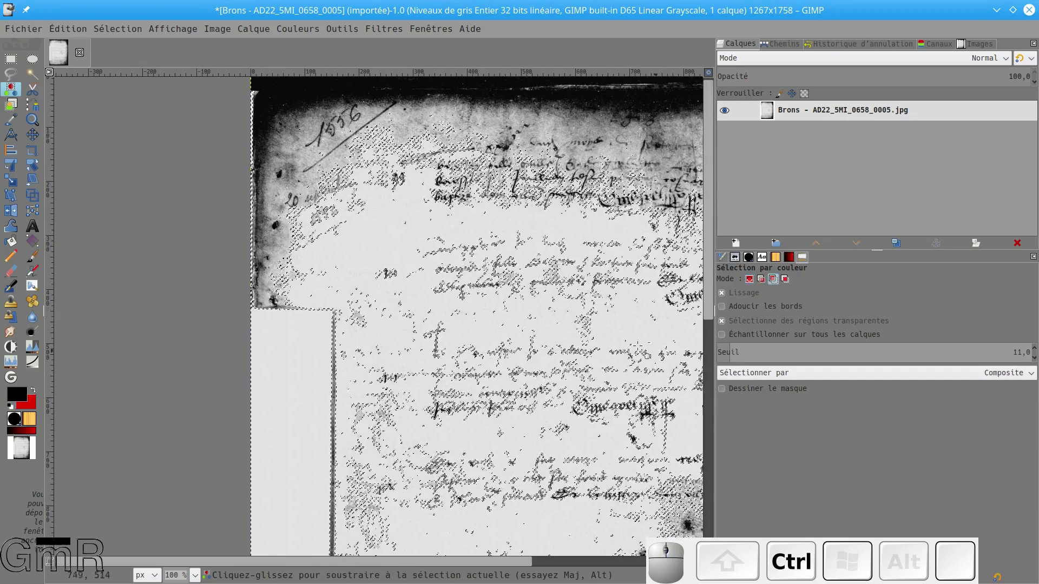
scroll(535, 306, "right", 5)
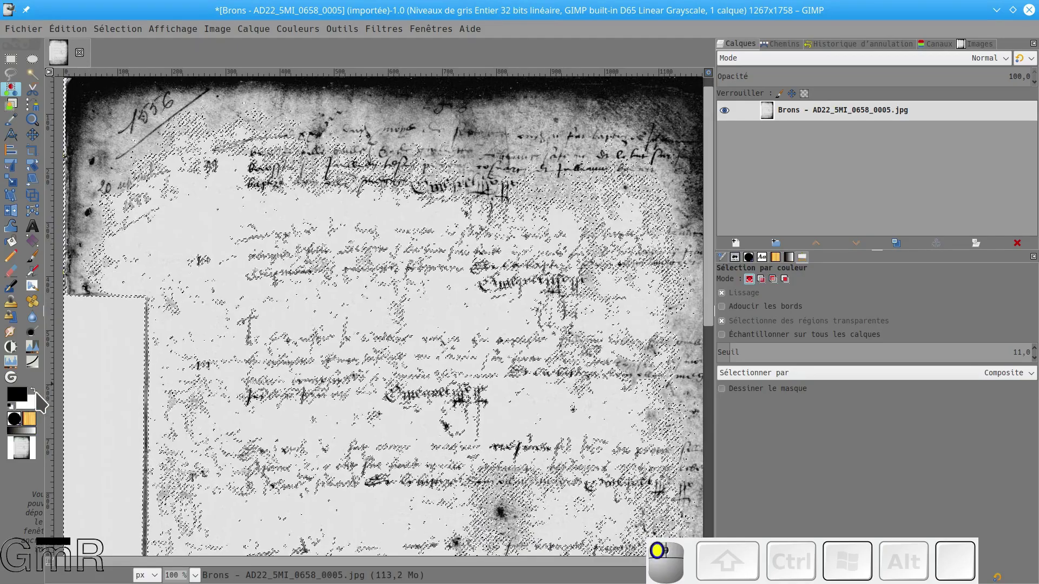
left_click(33, 257)
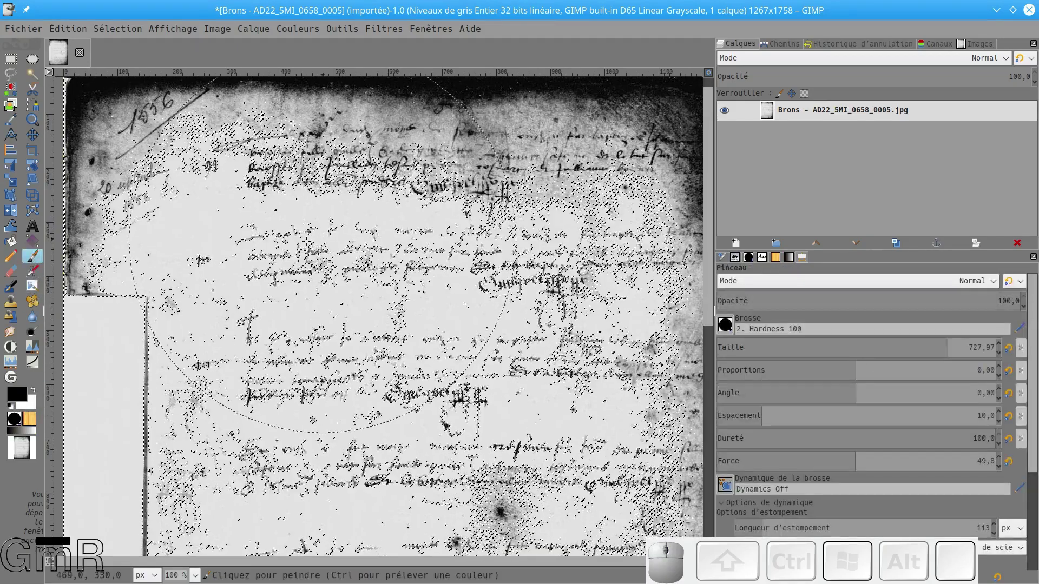
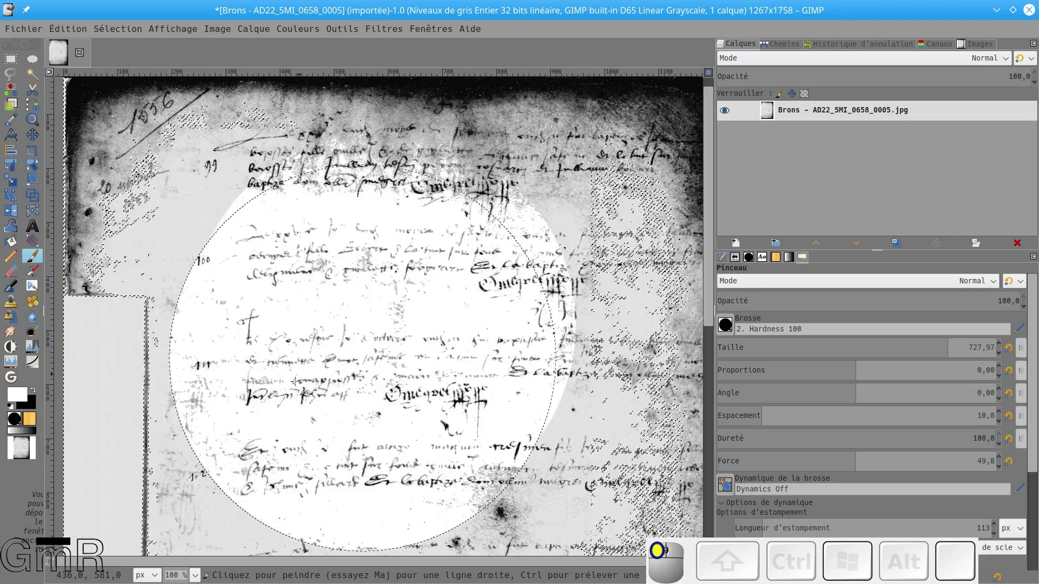
mouse_move(478, 366)
left_mouse_down()
mouse_move(576, 358)
mouse_move(618, 394)
left_mouse_up()
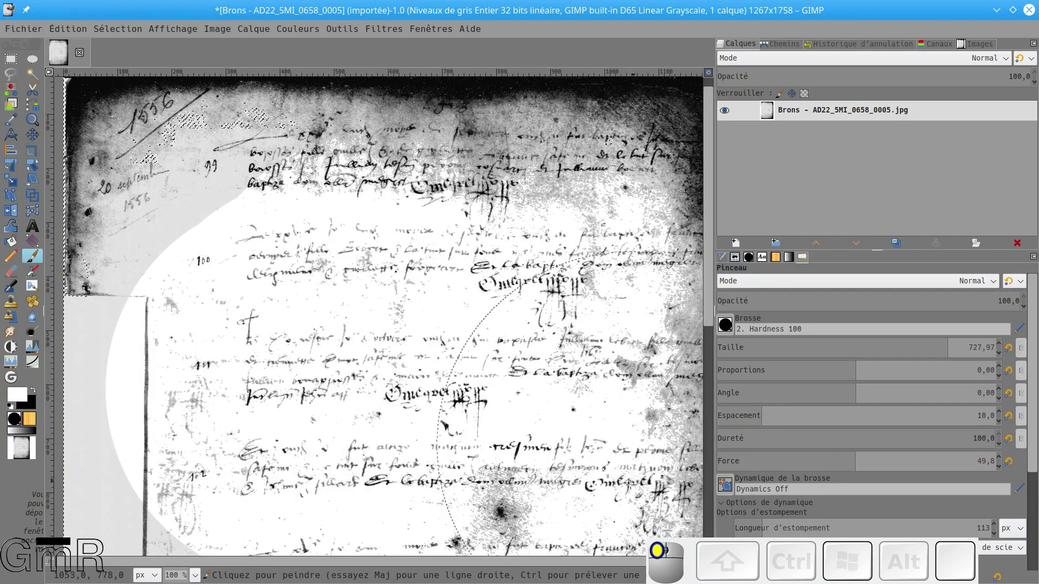
Step: Brush white over the selected background around the lower entries and the blank strip beside them
scroll(332, 308, "down", 5)
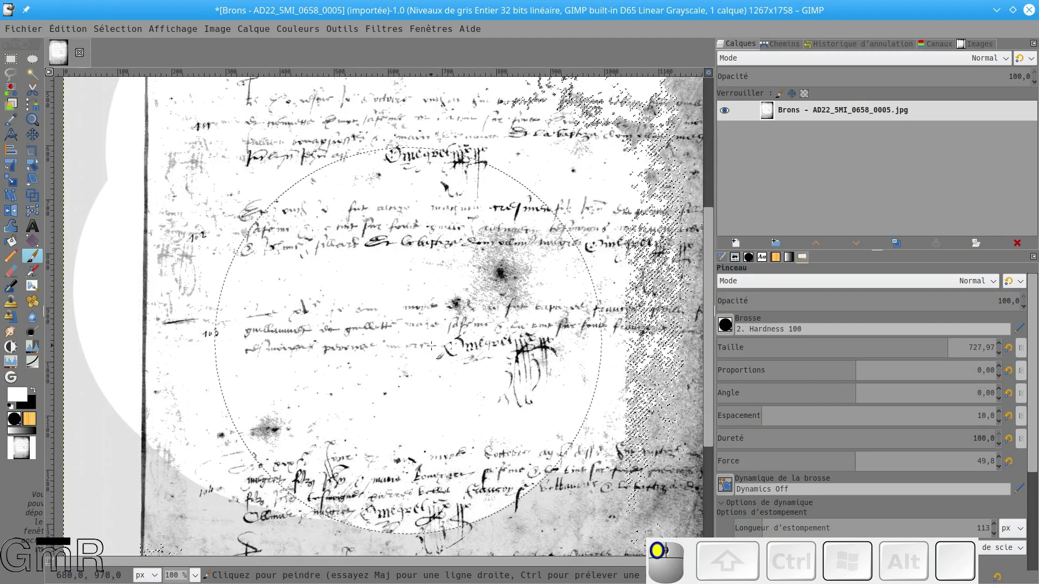
scroll(432, 347, "down", 3)
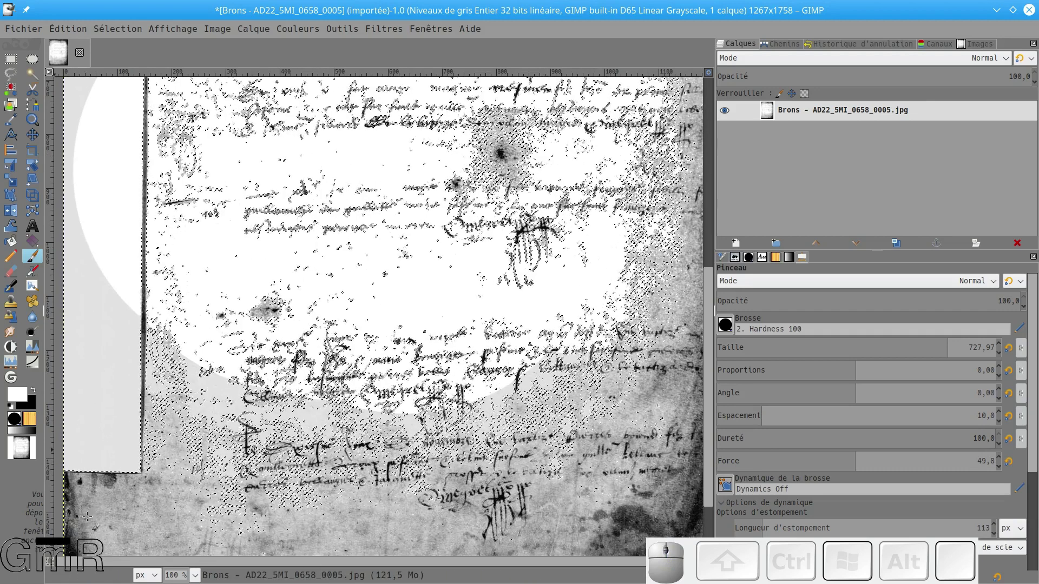
left_click_drag(163, 433, 200, 477)
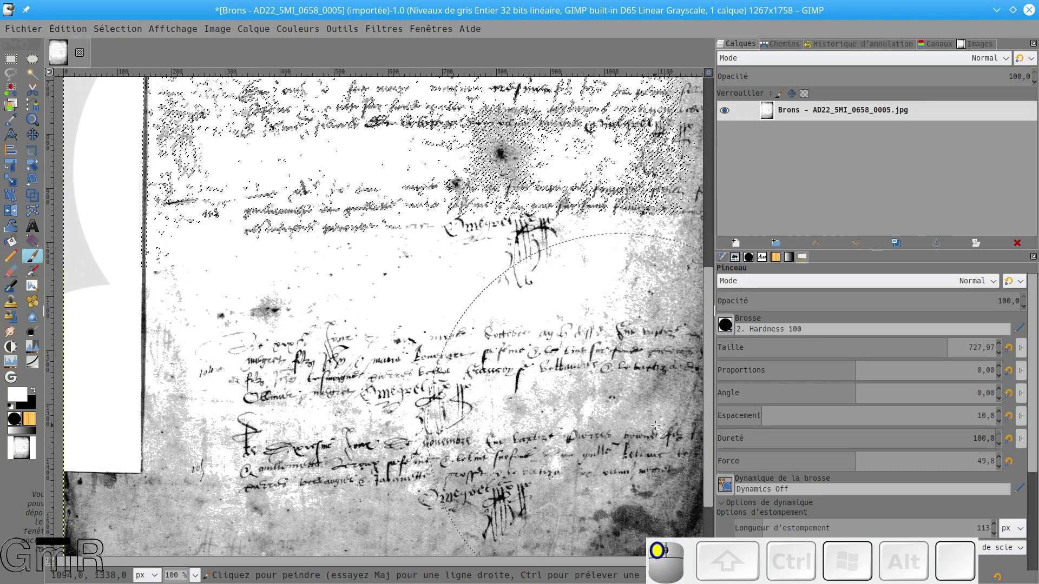
Step: Brush white over the remaining selected background along the page's outer edge, its heading area and entries 99 to 103
scroll(655, 426, "right", 5)
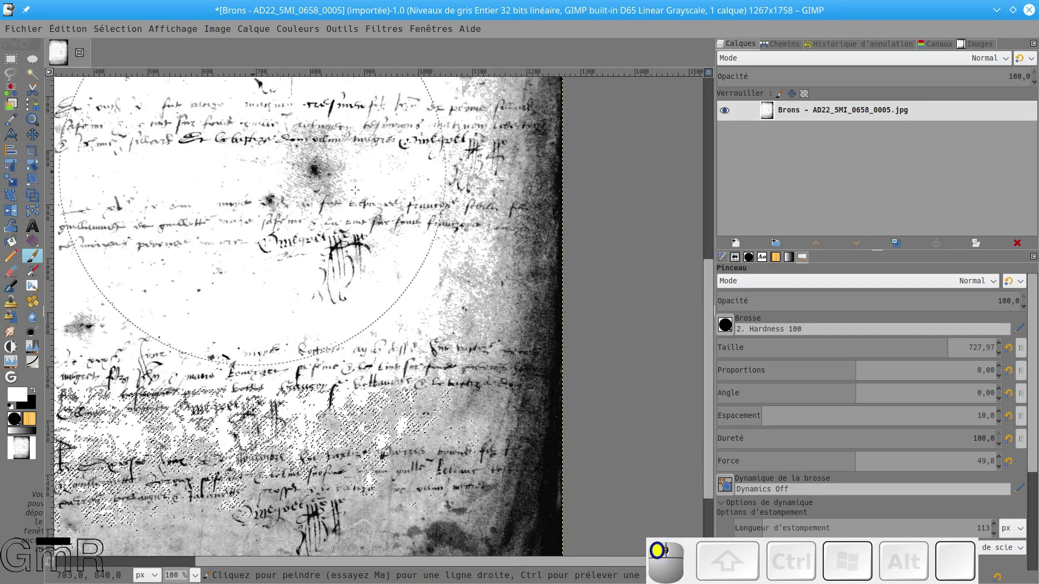
scroll(445, 266, "up", 10)
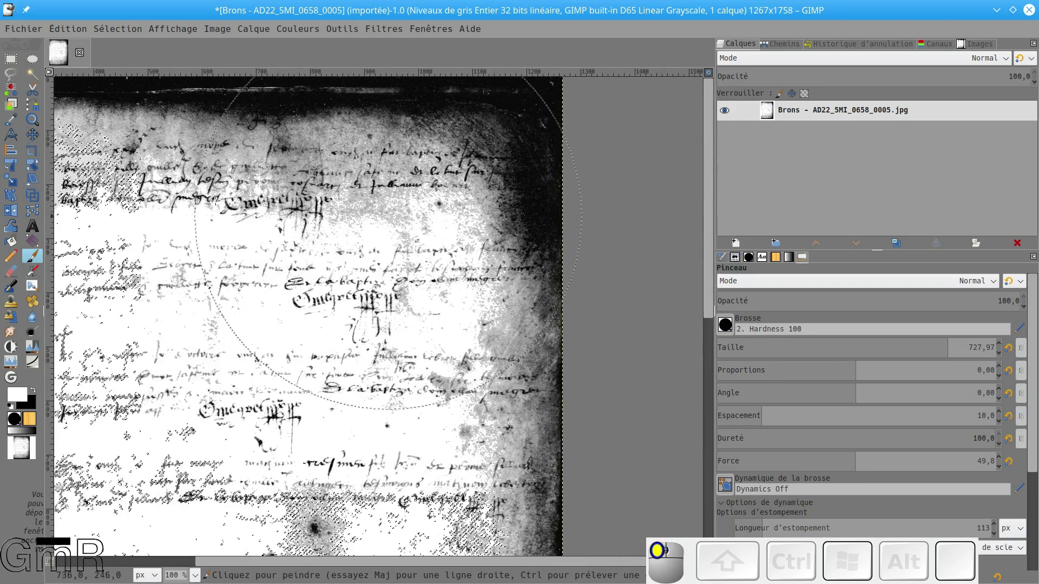
scroll(388, 242, "up", 3)
scroll(493, 328, "left", 7)
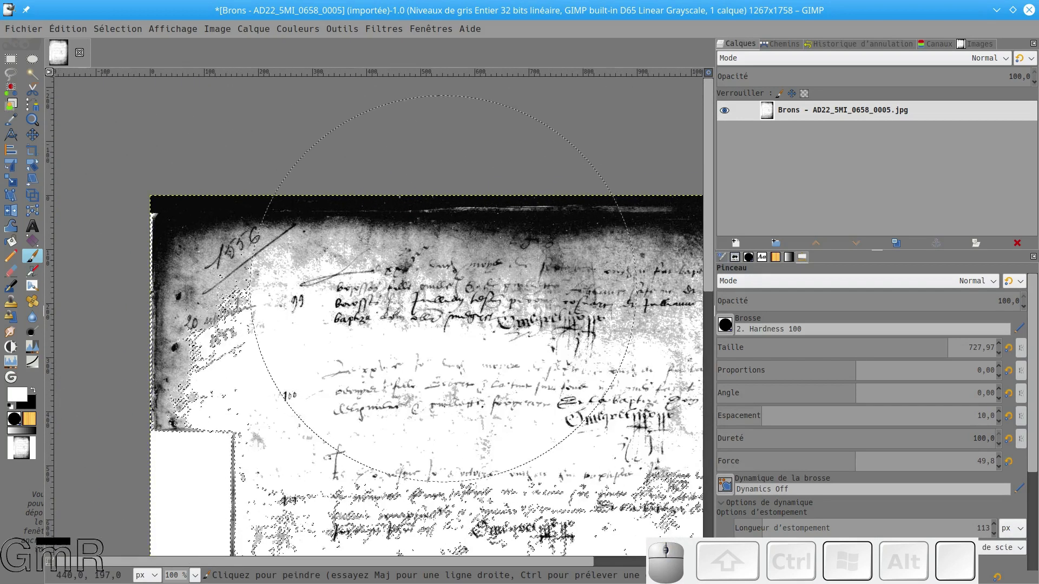
scroll(422, 297, "down", 10)
scroll(421, 296, "down", 7)
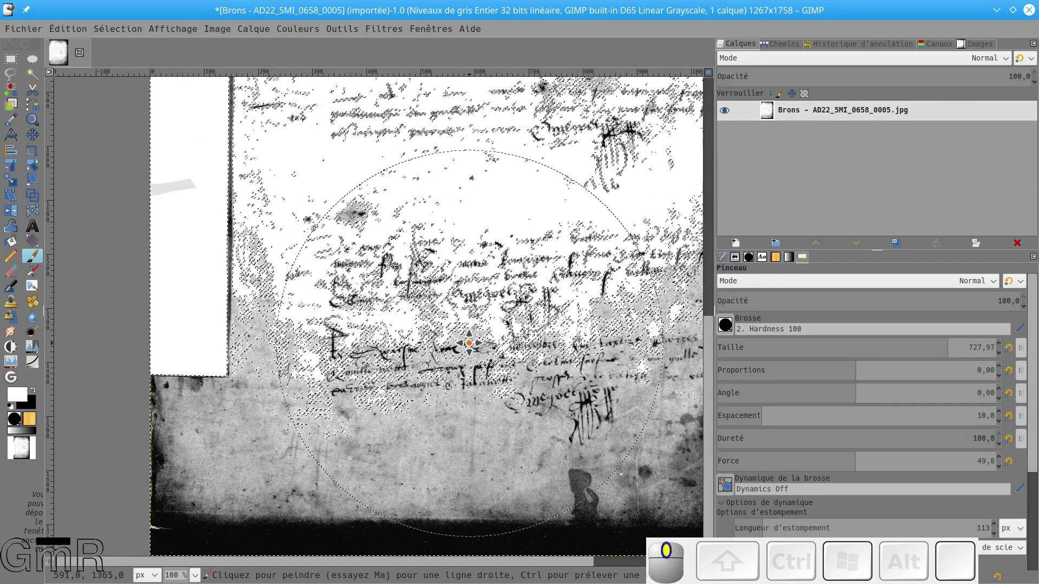
scroll(406, 433, "up", 6)
scroll(406, 433, "right", 5)
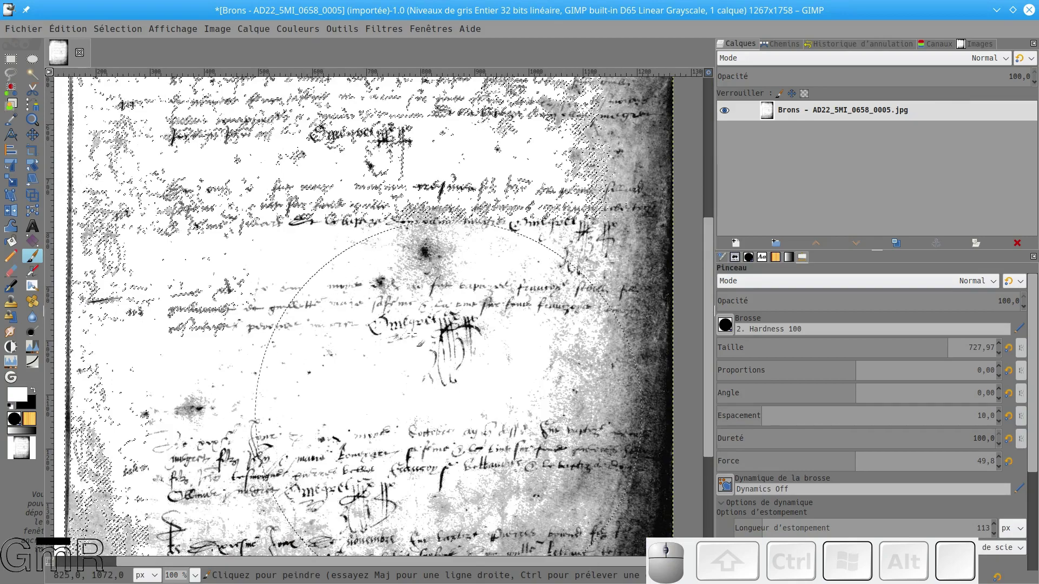
mouse_move(416, 282)
left_mouse_down()
mouse_move(279, 254)
mouse_move(358, 374)
left_mouse_up()
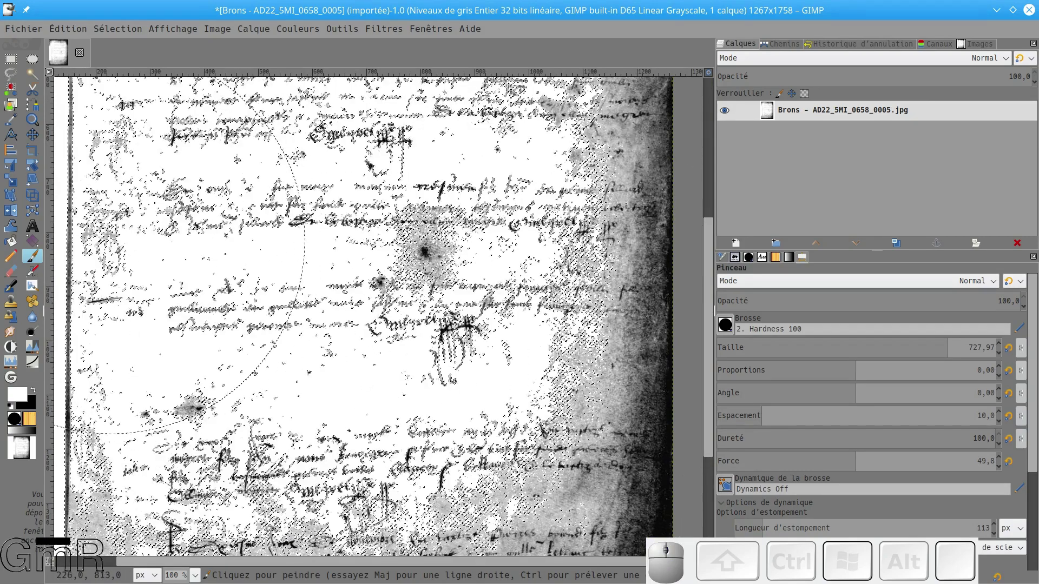
Step: Invert the selection, swap the foreground colour to black and brush over the selected writing of entries 101 to 103
left_click(116, 29)
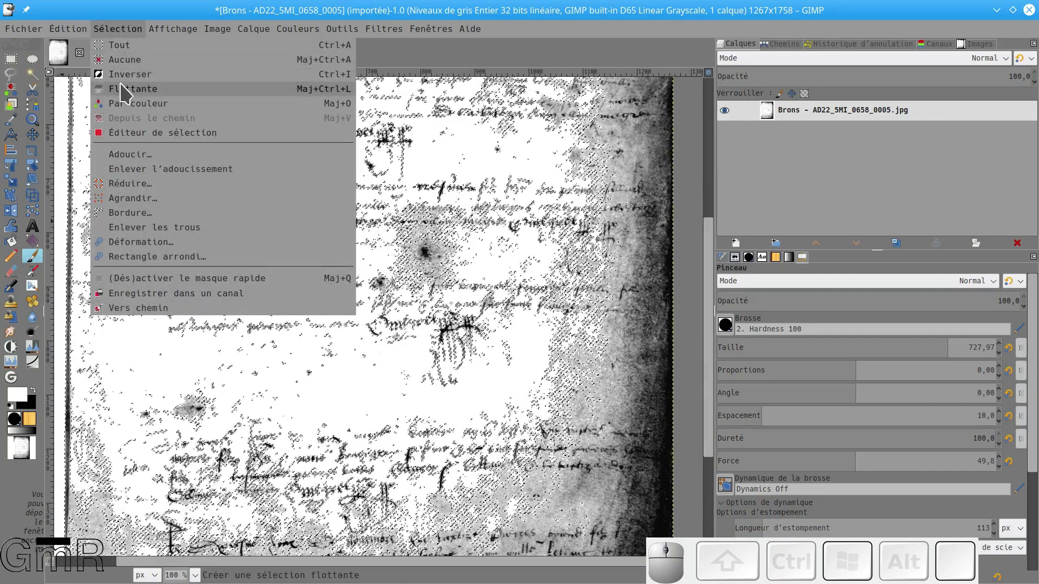
key("Escape")
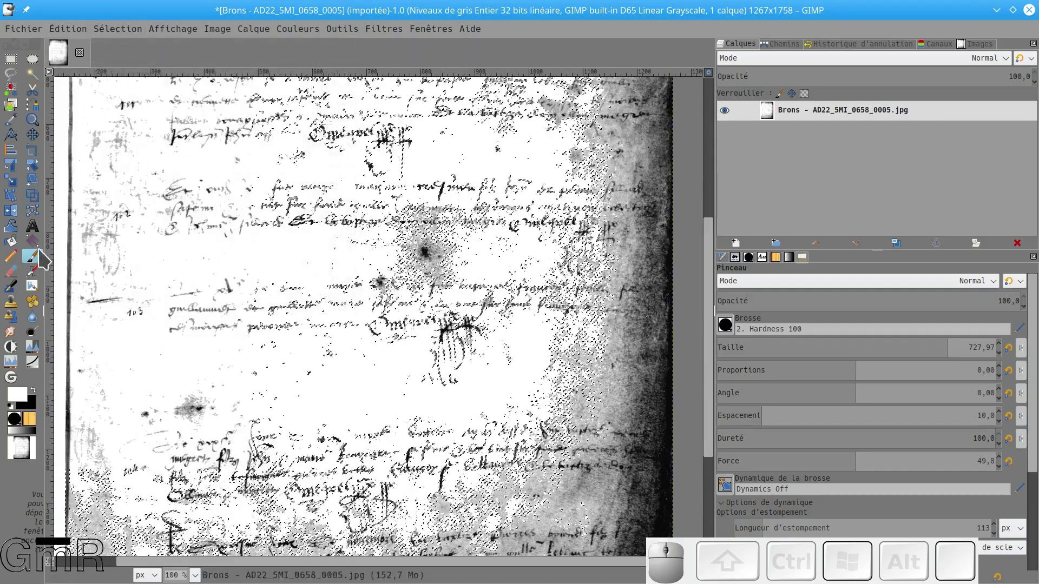
key("x")
mouse_move(130, 356)
left_mouse_down()
mouse_move(233, 295)
mouse_move(239, 275)
mouse_move(427, 254)
left_mouse_up()
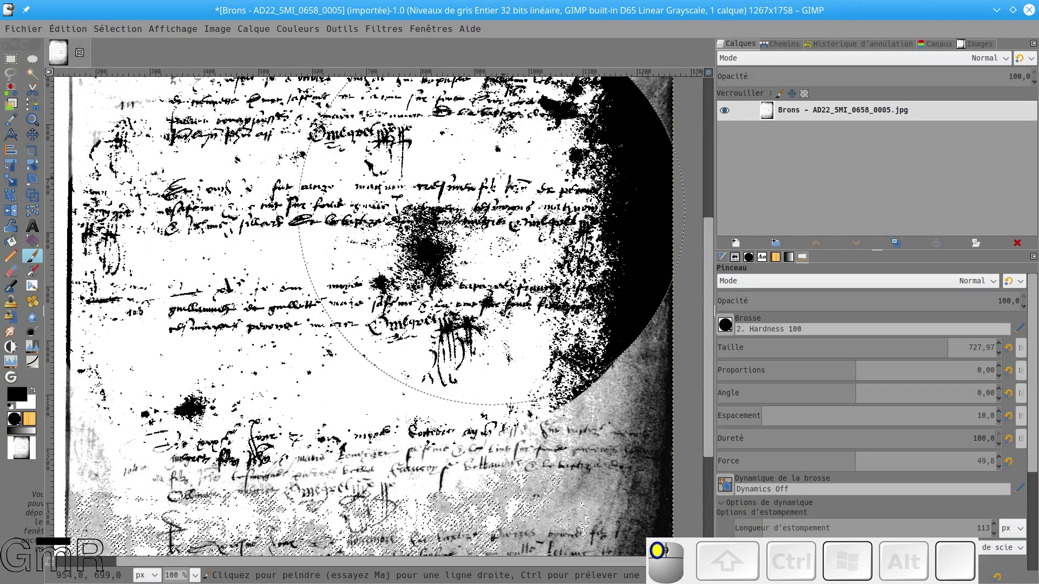
Step: Brush black over the selected writing and dark areas of the page's uppermost and lowest entries
scroll(355, 278, "up", 5)
mouse_move(353, 275)
left_mouse_down()
mouse_move(206, 232)
mouse_move(515, 228)
left_mouse_up()
left_click_drag(603, 304, 575, 292)
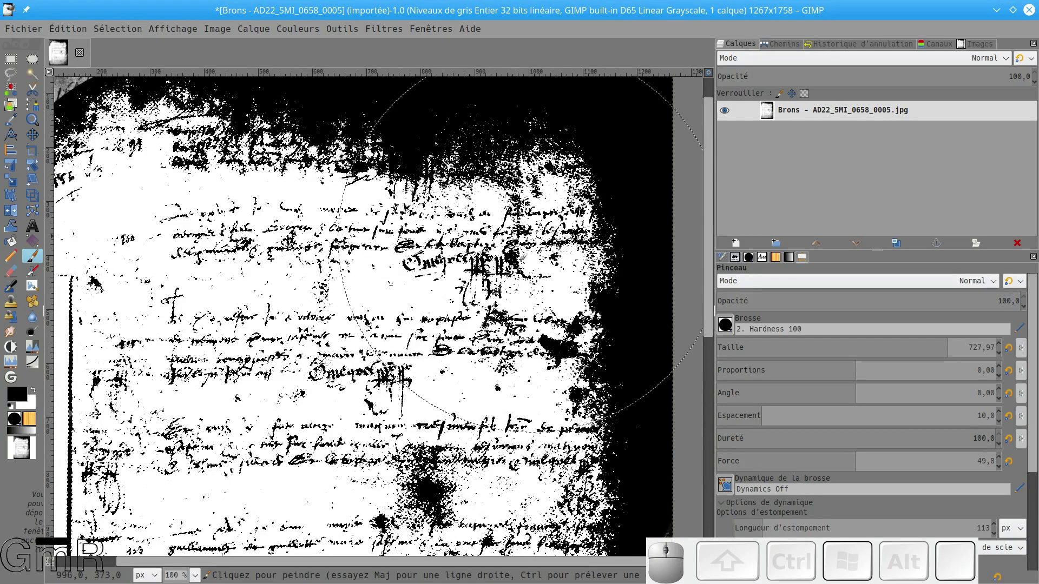
scroll(327, 426, "down", 5)
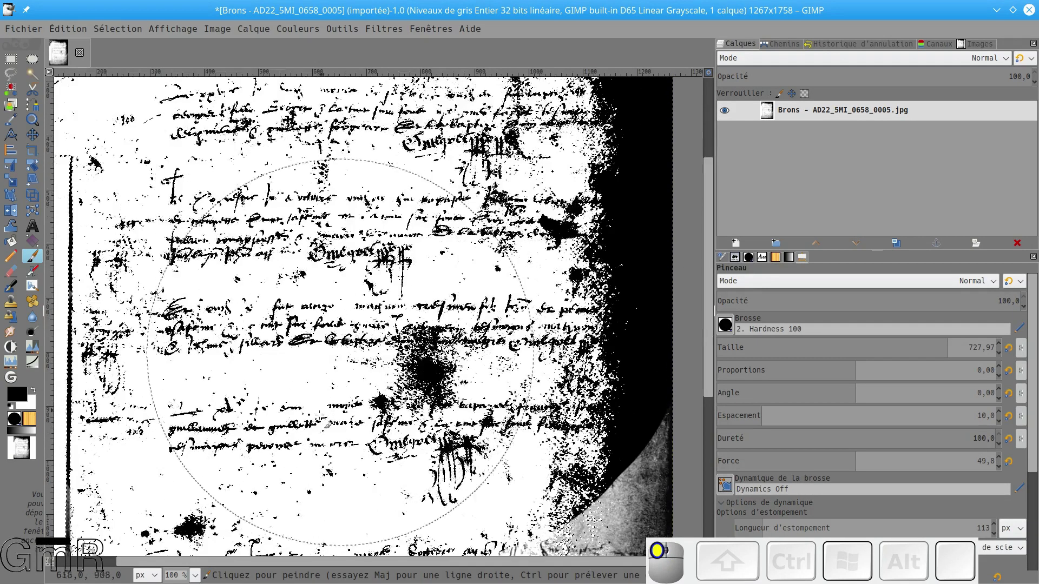
scroll(327, 426, "down", 10)
mouse_move(334, 420)
left_mouse_down()
mouse_move(460, 390)
mouse_move(28, 455)
mouse_move(135, 449)
mouse_move(541, 303)
mouse_move(611, 259)
mouse_move(600, 271)
left_mouse_up()
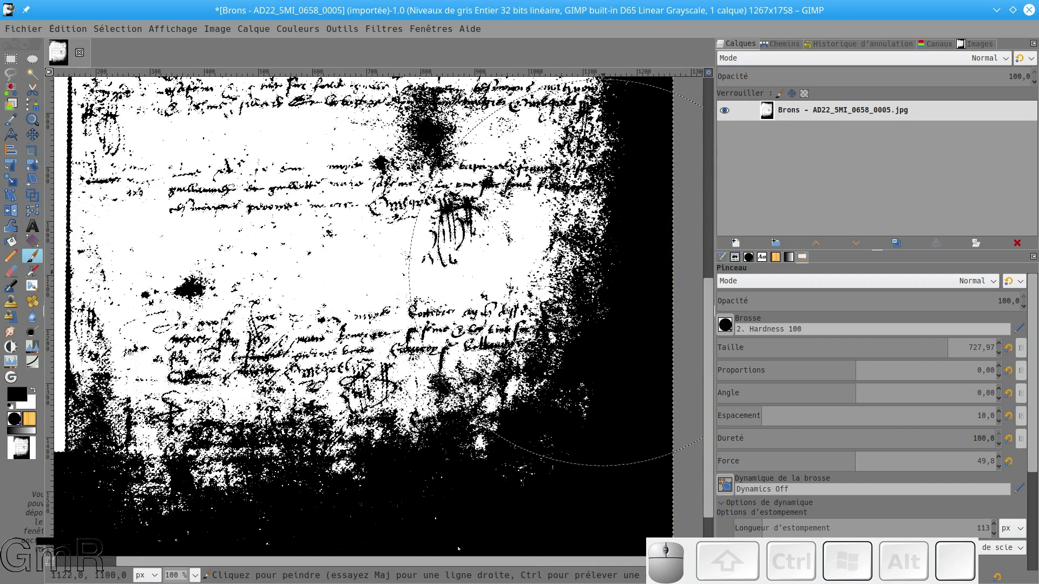
scroll(600, 274, "down", 3)
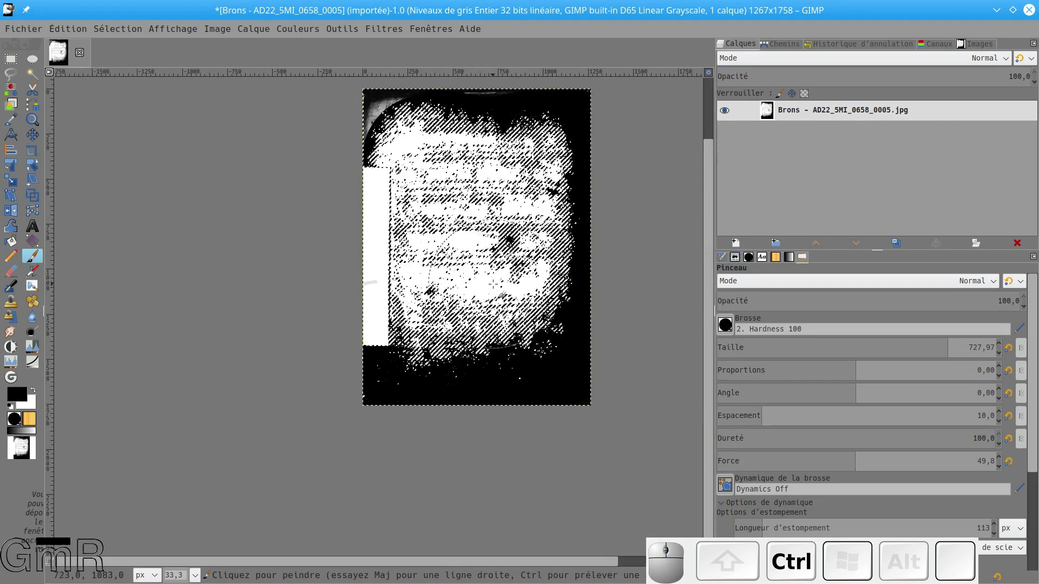
left_click(567, 293)
left_click(586, 329, "shift")
scroll(436, 267, "up", 4)
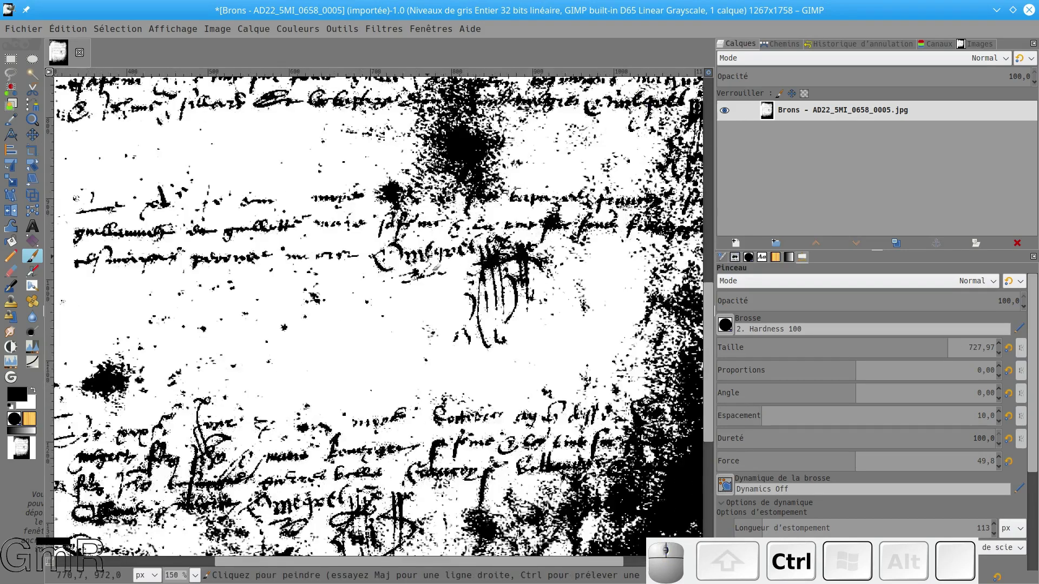
Step: Examine the blackened writing and undo the black brush strokes over the upper and lower areas of the page
scroll(436, 266, "up", 5)
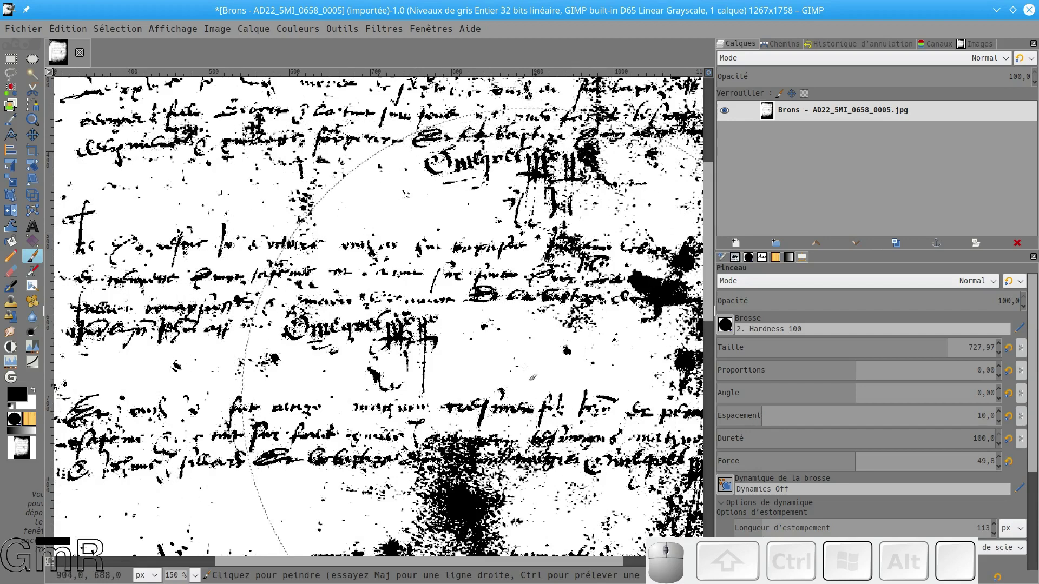
scroll(258, 321, "up", 5)
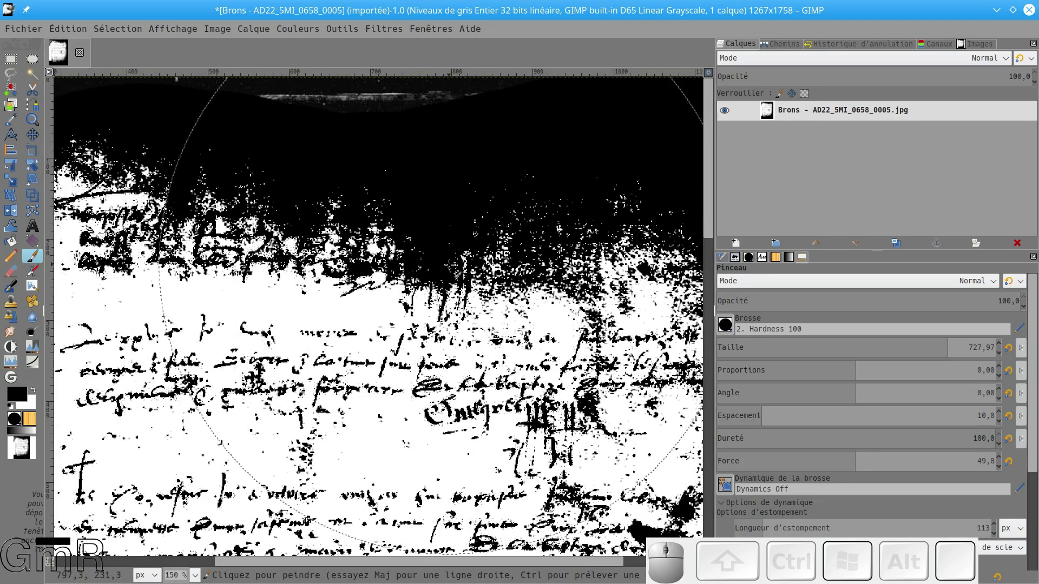
key("ctrl+z")
key("ctrl+z")
key("ctrl+z")
key("ctrl+z")
key("ctrl+z")
key("ctrl+z")
key("ctrl+z")
key("ctrl+z")
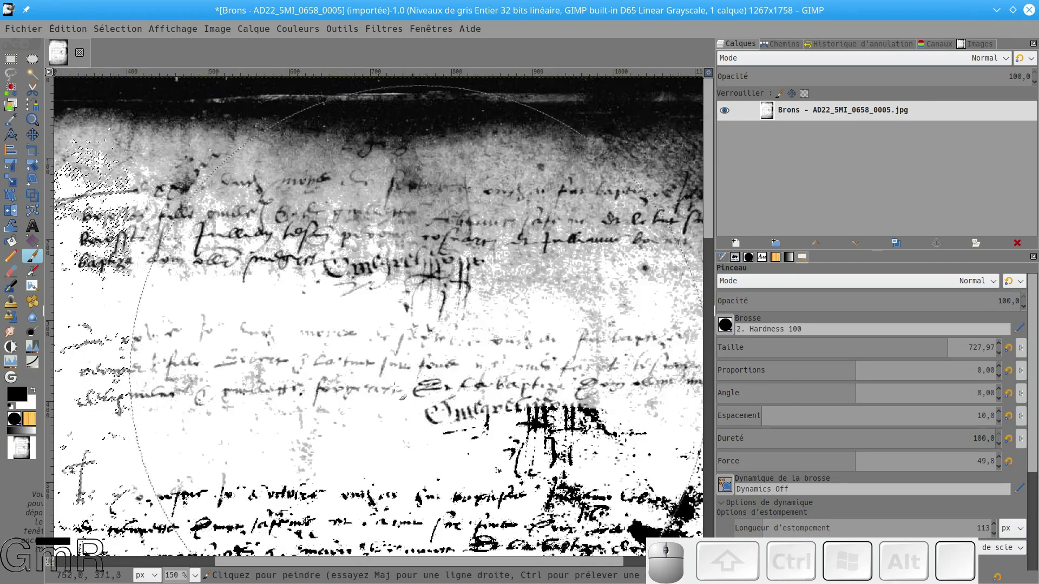
Step: Try brushing black over the selected writing and dark areas of the page's lowest entries with the large brush
scroll(395, 388, "down", 3)
scroll(393, 383, "down", 2, "ctrl")
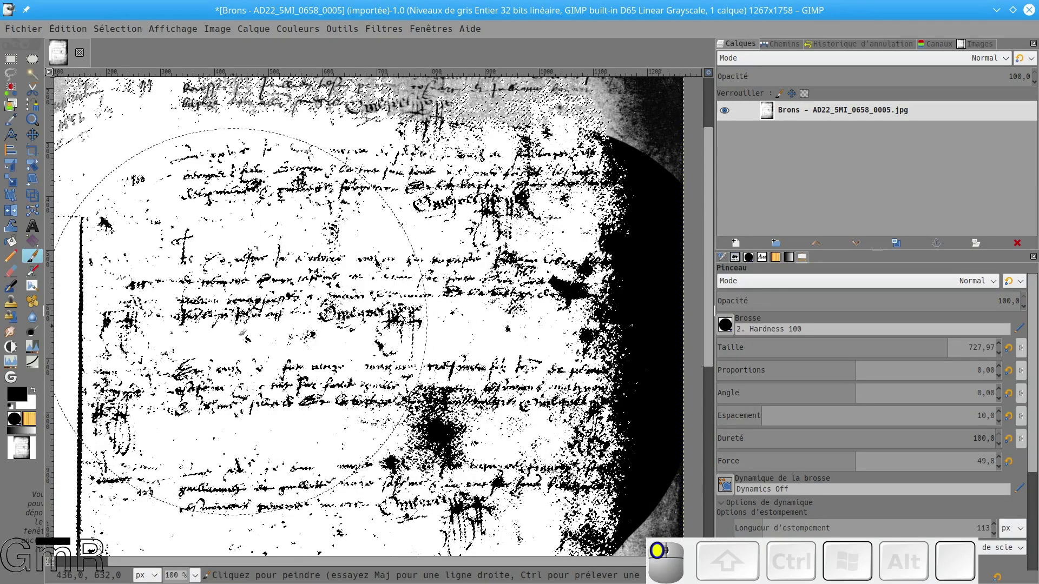
scroll(325, 336, "down", 5)
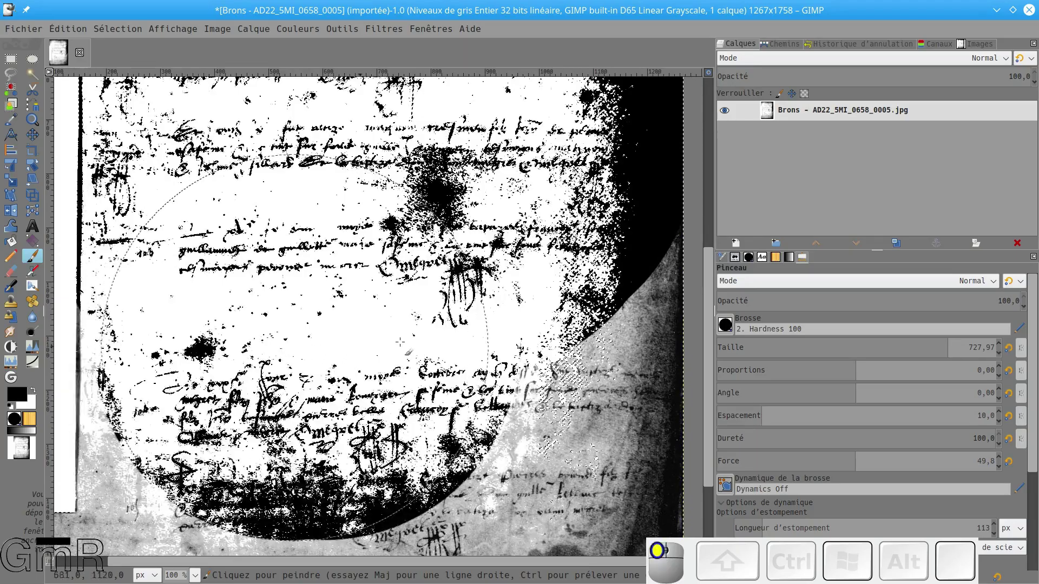
left_click_drag(453, 331, 466, 332)
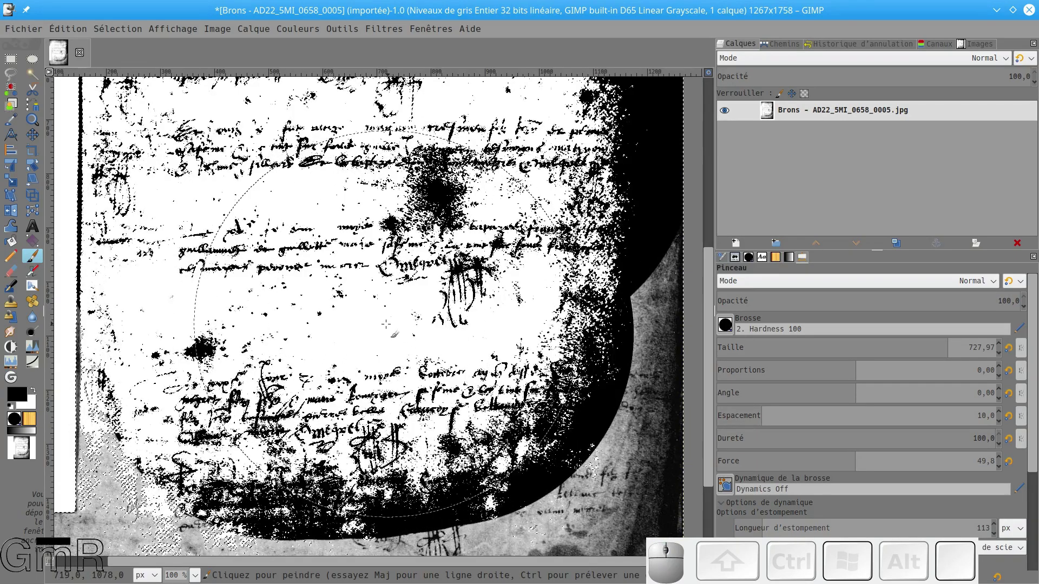
key("ctrl+z")
left_click_drag(370, 345, 260, 335)
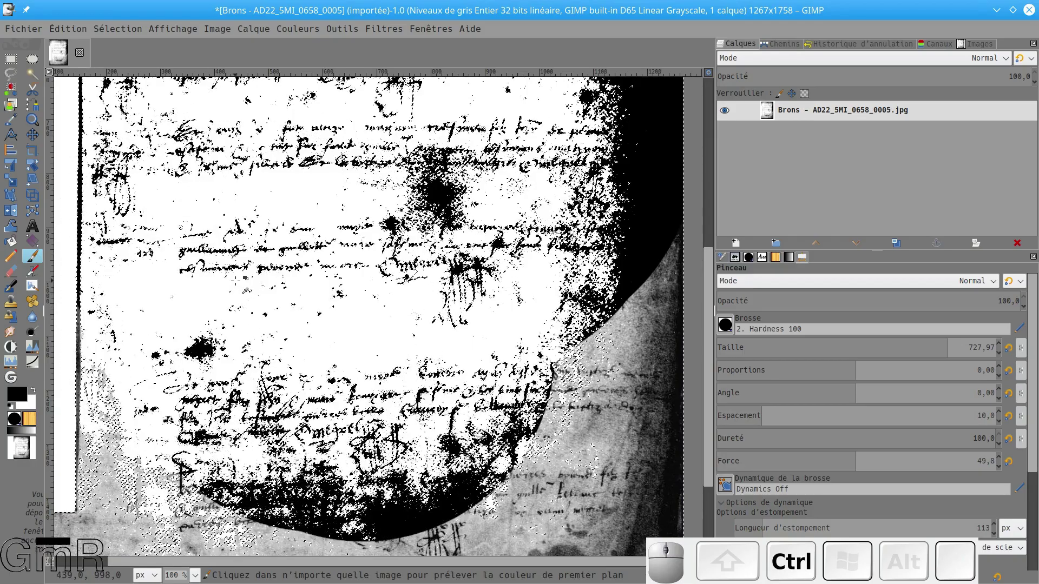
key("ctrl+z")
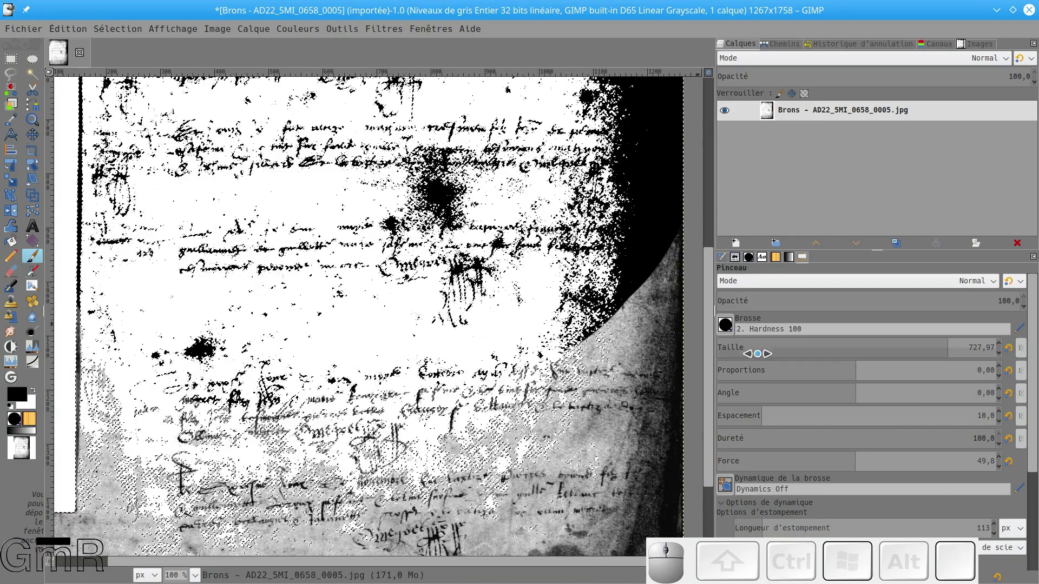
Step: Set the brush size to 91.93 and test black strokes over the selected writing of the entry below 103
left_click(781, 348)
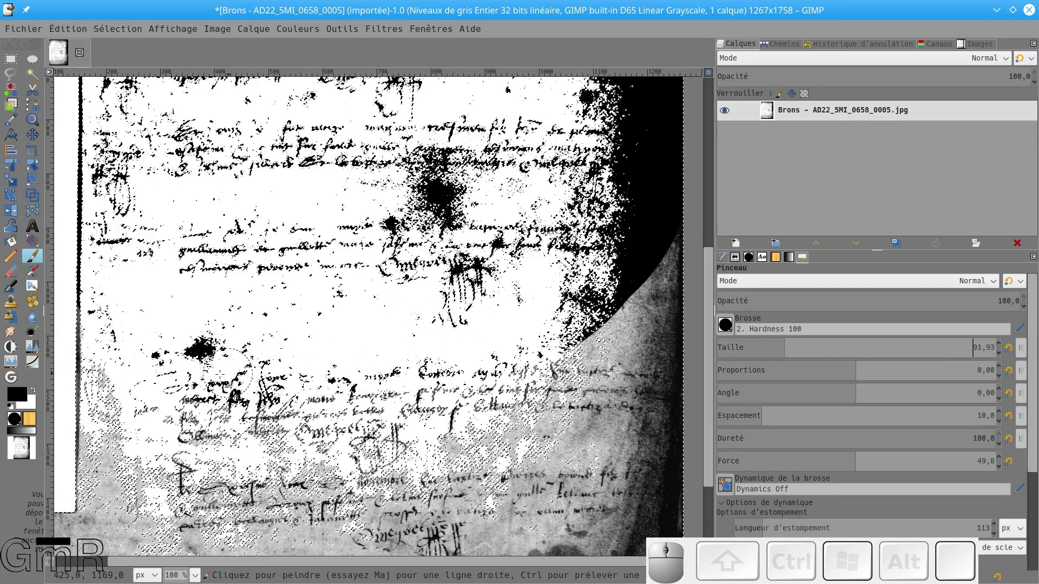
left_click_drag(174, 386, 260, 375)
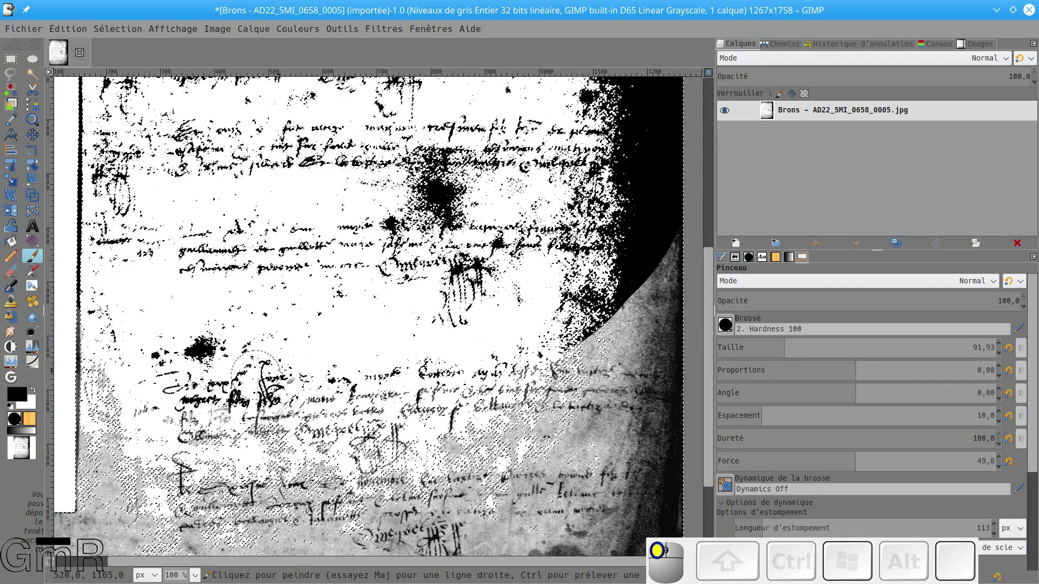
mouse_move(454, 361)
left_mouse_down()
mouse_move(544, 371)
mouse_move(523, 386)
left_mouse_up()
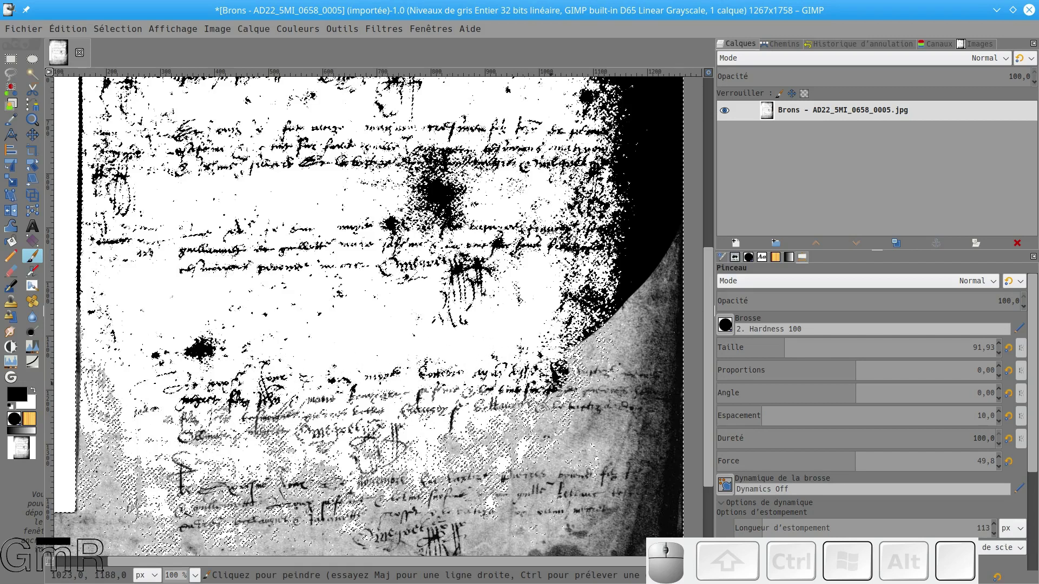
key("ctrl+z")
mouse_move(515, 362)
left_mouse_down()
mouse_move(443, 407)
mouse_move(208, 425)
left_mouse_up()
key("ctrl+z")
Step: Try brushing black over the selected writing of entry 99 with the smaller brush
left_click_drag(158, 248, 188, 249)
scroll(303, 298, "up", 5)
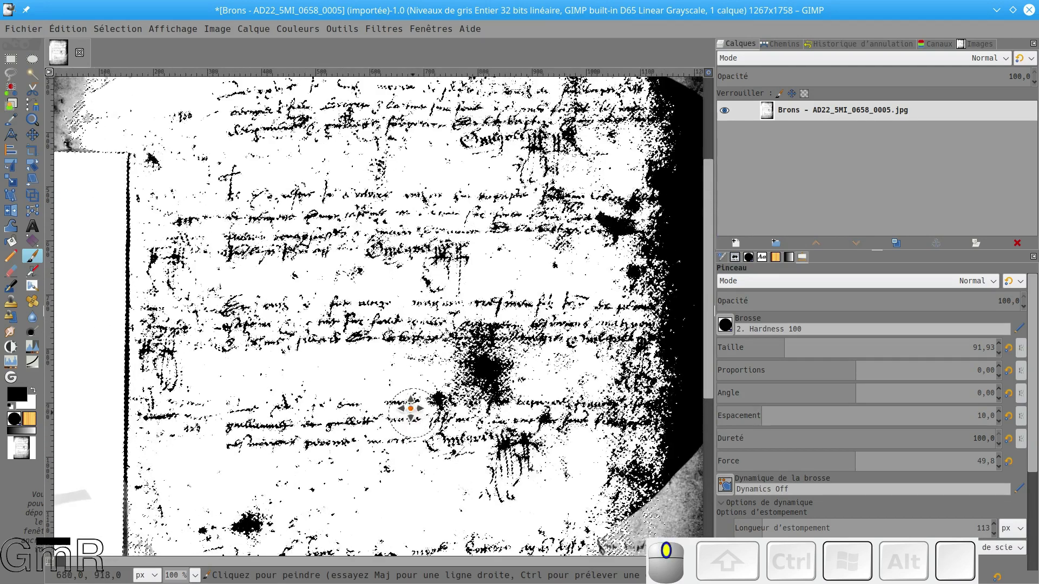
scroll(308, 358, "up", 3)
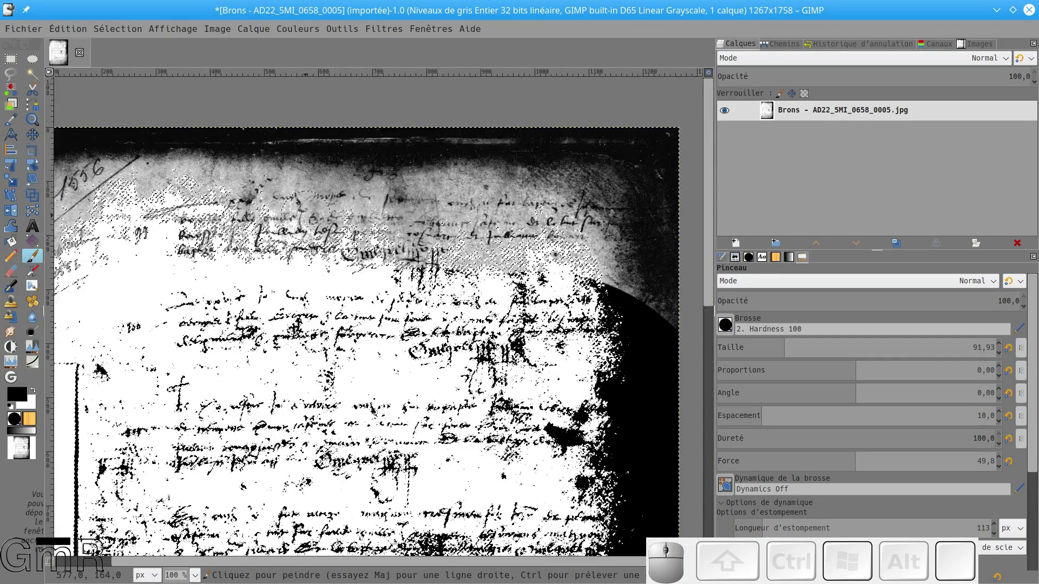
mouse_move(292, 238)
left_mouse_down()
mouse_move(186, 264)
mouse_move(183, 231)
left_mouse_up()
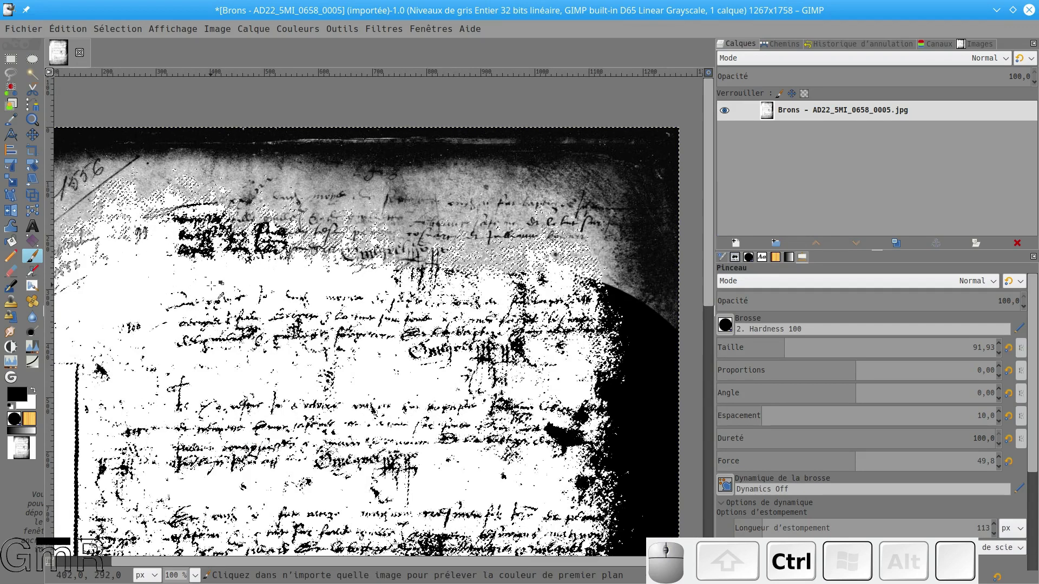
key("ctrl+z")
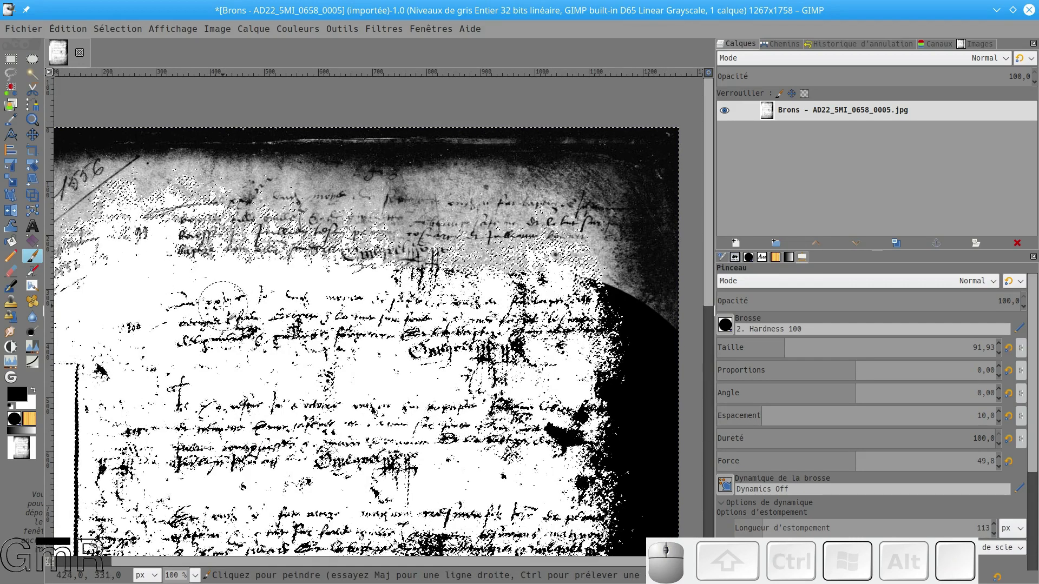
Step: Clear the selection and select the light grey background above the writing of entry 99 by colour
key("ctrl+shift+a")
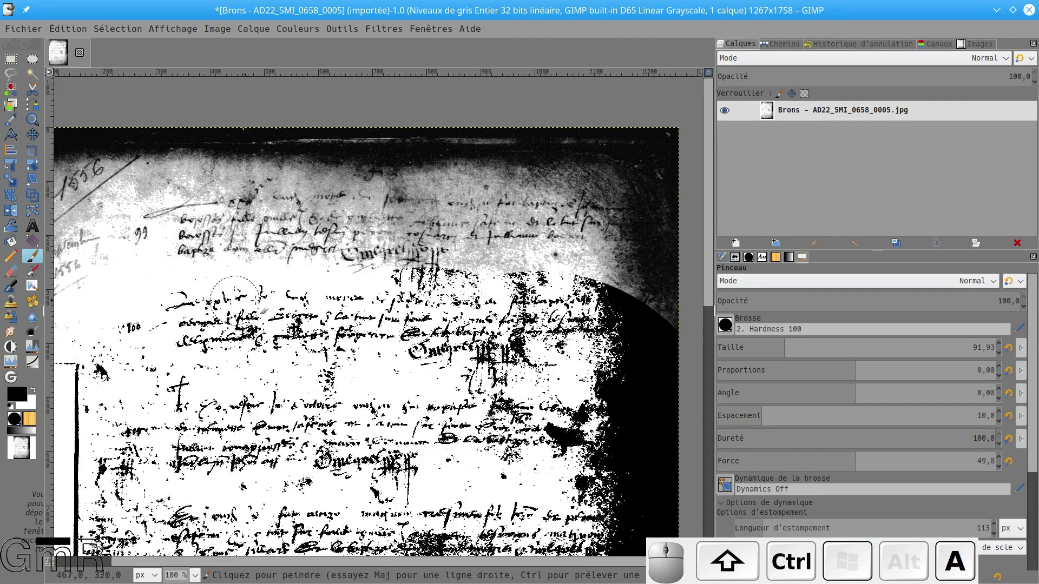
left_click(11, 88)
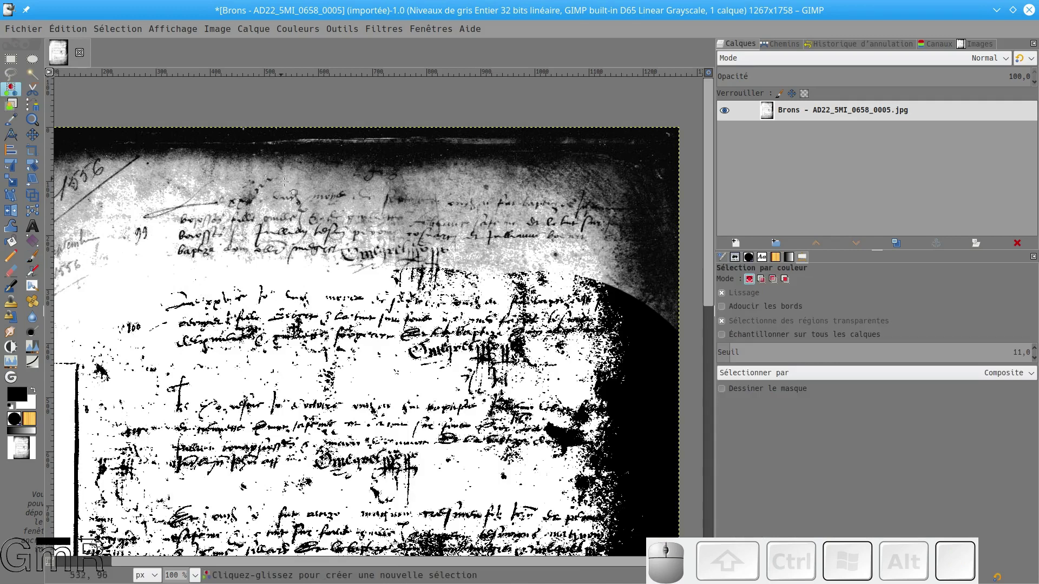
left_click(305, 180)
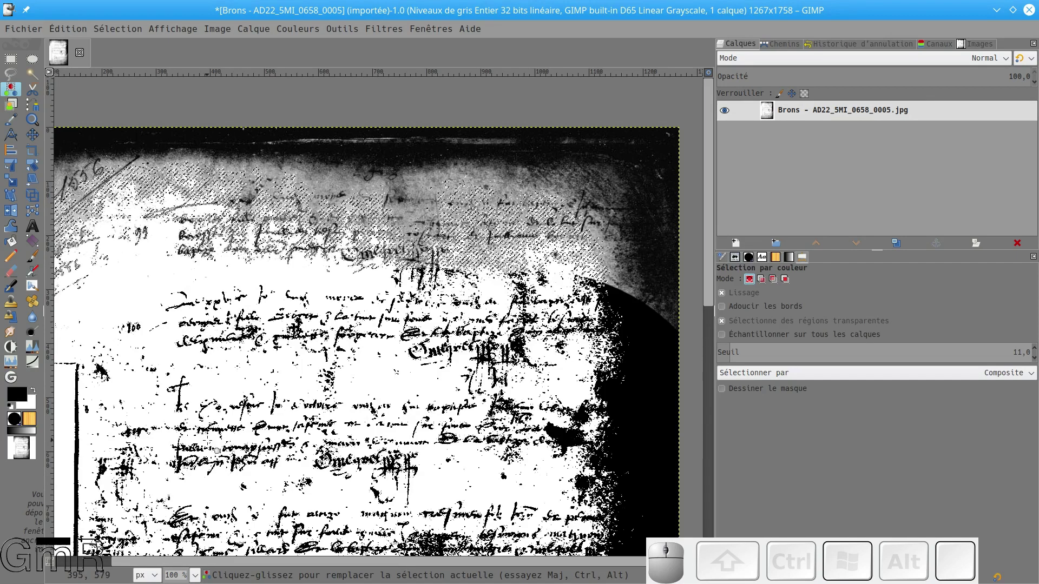
Step: Swap the foreground colour to white and brush over the selected background around the writing of entry 99
key("x")
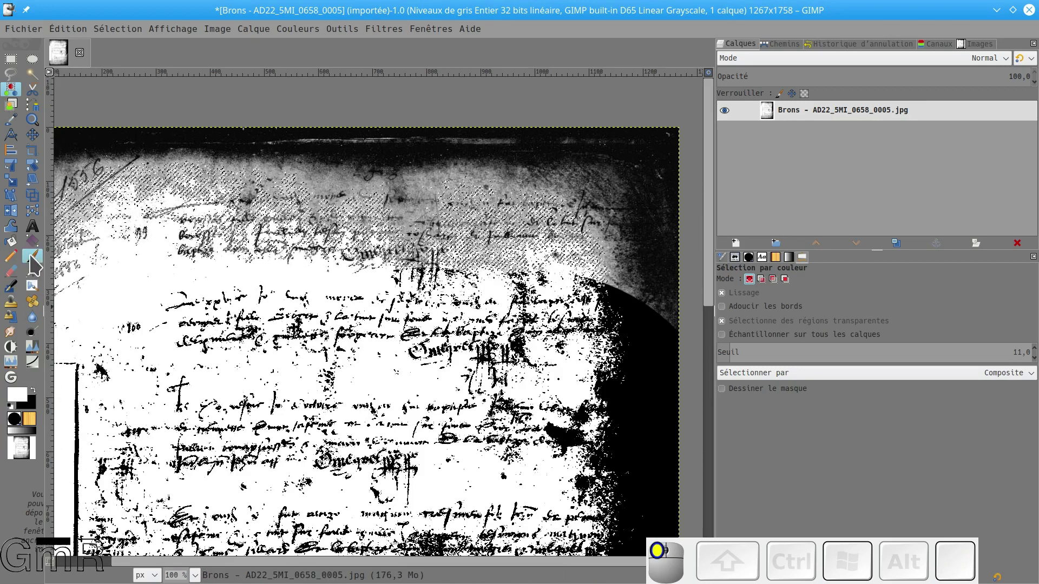
key("p")
left_click_drag(241, 179, 258, 190)
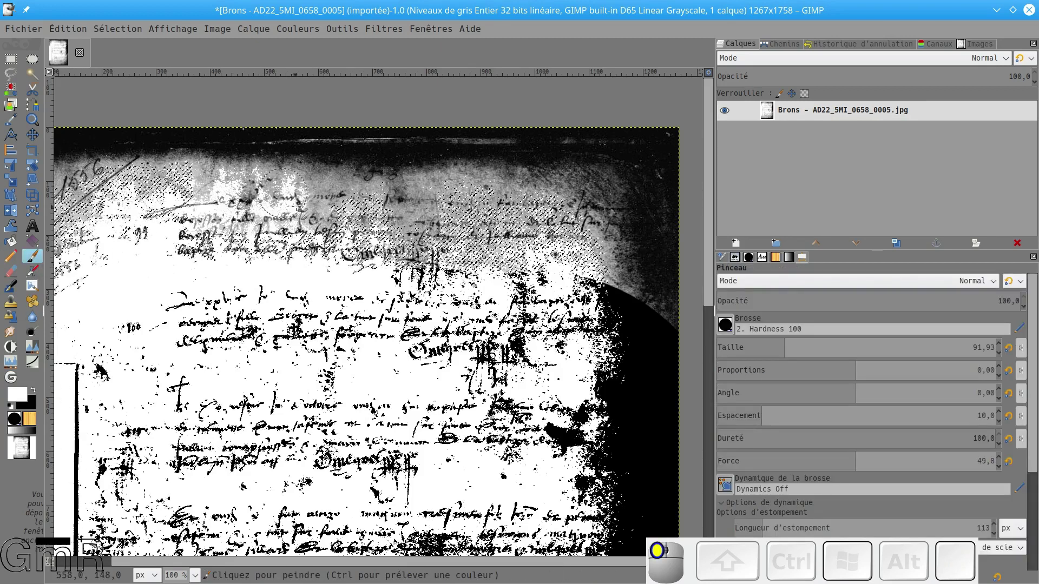
left_click_drag(392, 216, 554, 209)
key("ctrl+z")
mouse_move(428, 243)
left_mouse_down()
mouse_move(300, 204)
mouse_move(217, 198)
mouse_move(145, 169)
mouse_move(169, 192)
mouse_move(119, 209)
mouse_move(71, 277)
mouse_move(70, 244)
left_mouse_up()
key("ctrl+z")
Step: Brush white over the selected background in the page's upper margin and along the rest of entry 99's lines
scroll(442, 278, "left", 5)
scroll(443, 278, "up", 2)
mouse_move(443, 277)
left_mouse_down()
mouse_move(303, 314)
mouse_move(271, 357)
mouse_move(256, 321)
left_mouse_up()
mouse_move(312, 237)
left_mouse_down()
mouse_move(407, 243)
mouse_move(460, 276)
mouse_move(504, 216)
mouse_move(671, 324)
mouse_move(688, 282)
left_mouse_up()
key("ctrl+z")
scroll(361, 309, "right", 5)
scroll(361, 309, "up", 2)
mouse_move(361, 313)
left_mouse_down()
mouse_move(380, 338)
mouse_move(435, 299)
mouse_move(433, 339)
mouse_move(574, 287)
mouse_move(606, 319)
left_mouse_up()
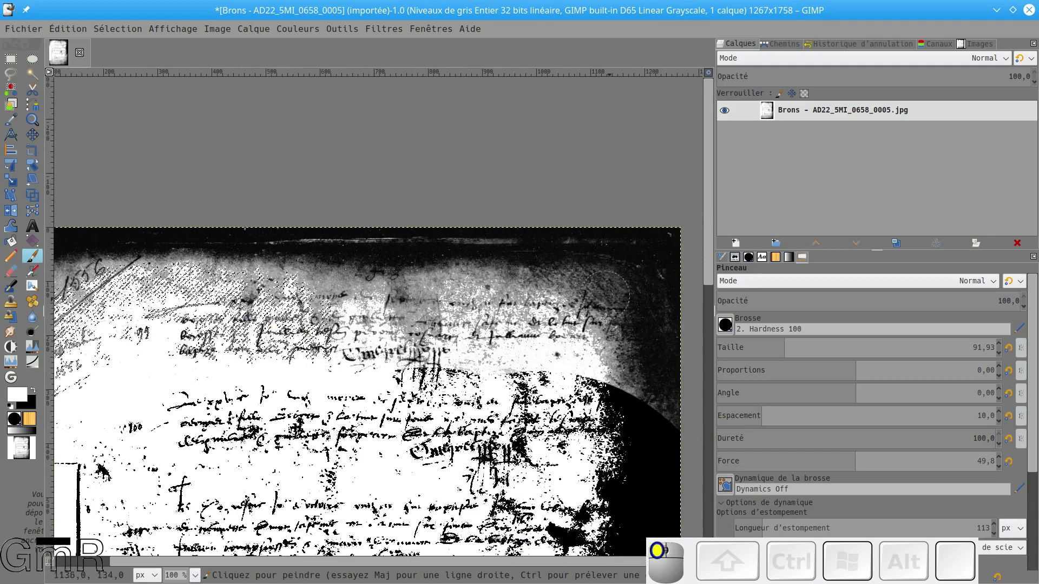
key("ctrl+z")
key("ctrl+z")
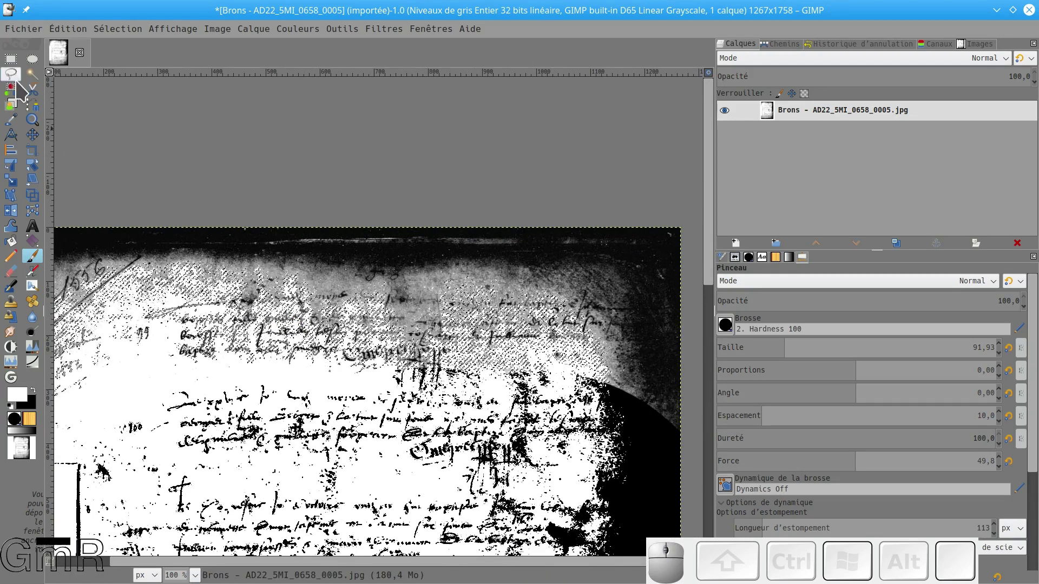
Step: Select the remaining darker grey background within entry 99 by colour and brush it white across the page's upper area
left_click(15, 88)
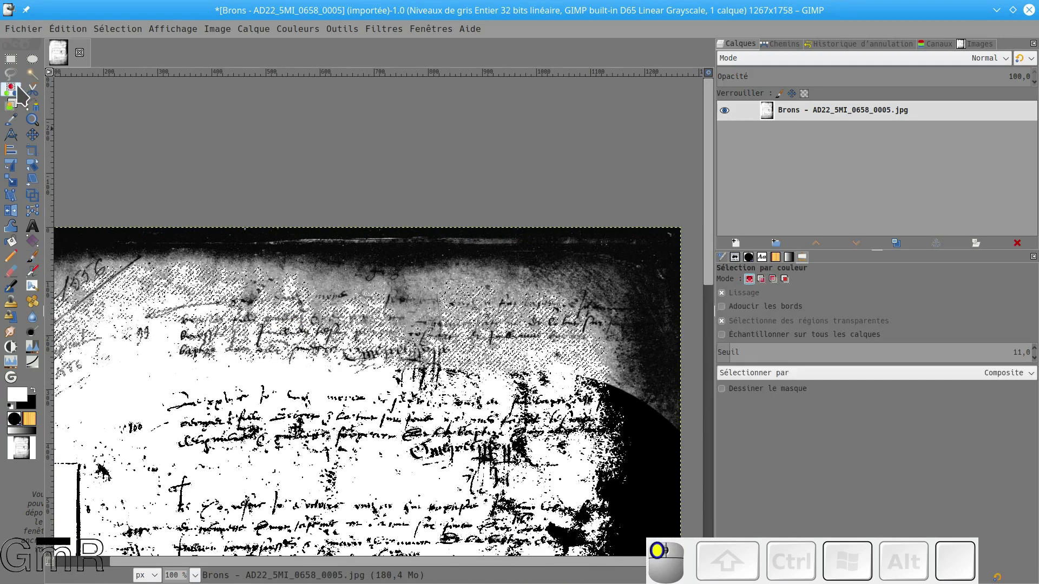
left_click(428, 316)
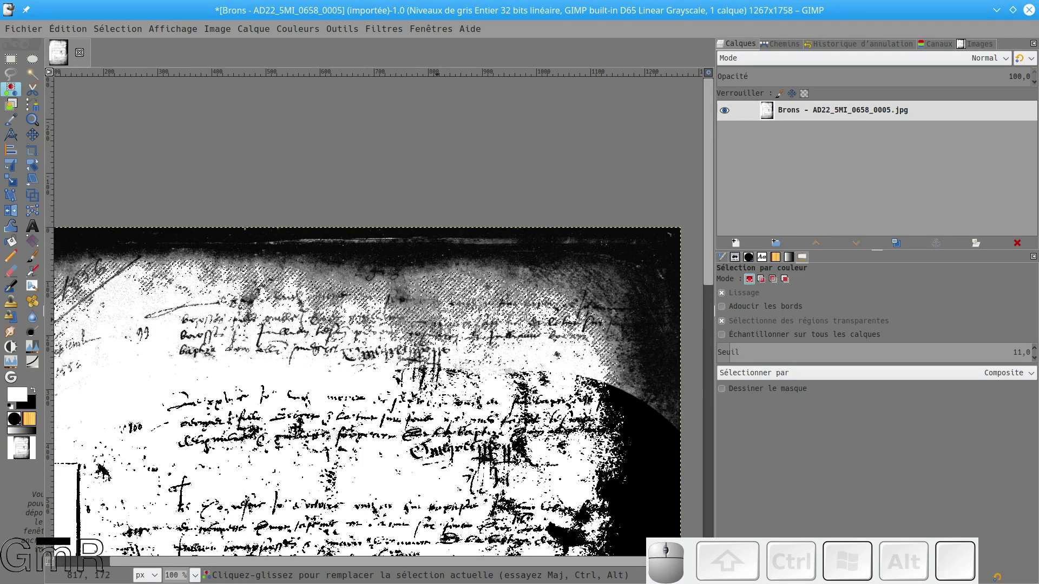
left_click(32, 255)
mouse_move(419, 257)
left_mouse_down()
mouse_move(384, 335)
mouse_move(399, 287)
mouse_move(320, 306)
mouse_move(235, 306)
mouse_move(200, 270)
mouse_move(199, 253)
left_mouse_up()
mouse_move(463, 295)
left_mouse_down()
mouse_move(523, 257)
mouse_move(604, 296)
mouse_move(616, 331)
left_mouse_up()
key("ctrl+z")
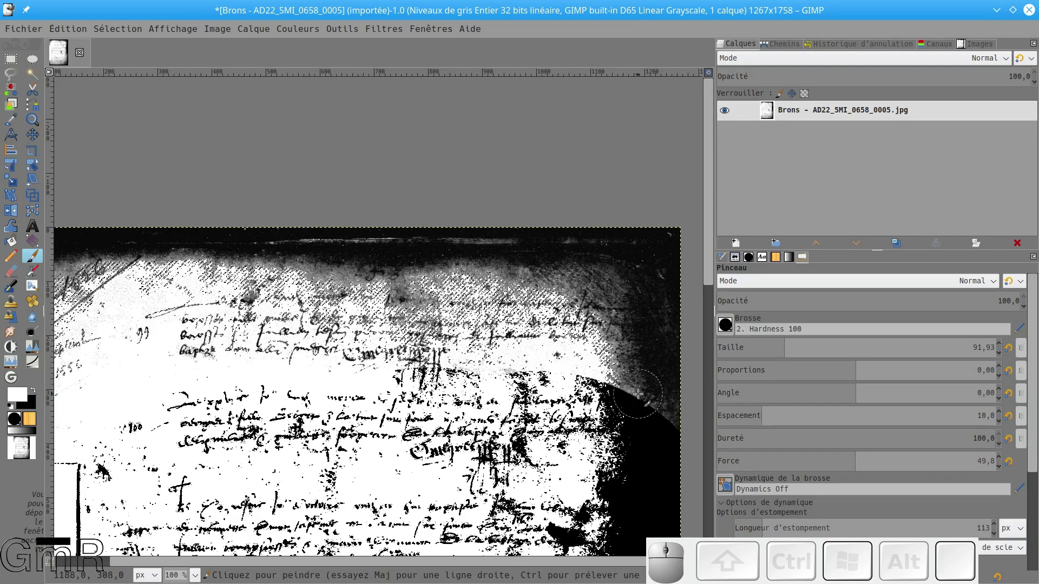
key("ctrl+z")
key("ctrl+z")
key("ctrl+z")
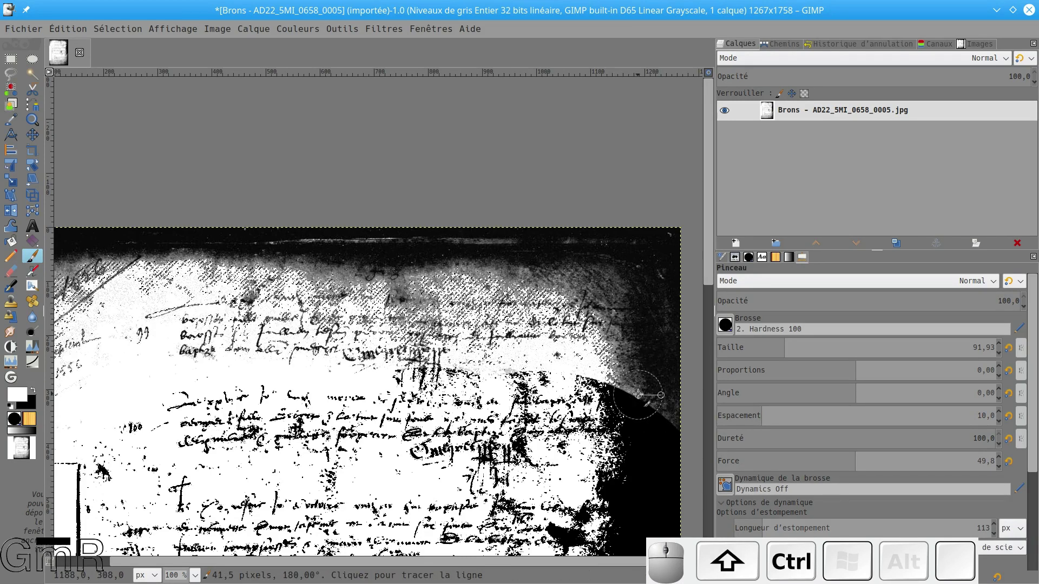
scroll(447, 352, "up", 2, "ctrl")
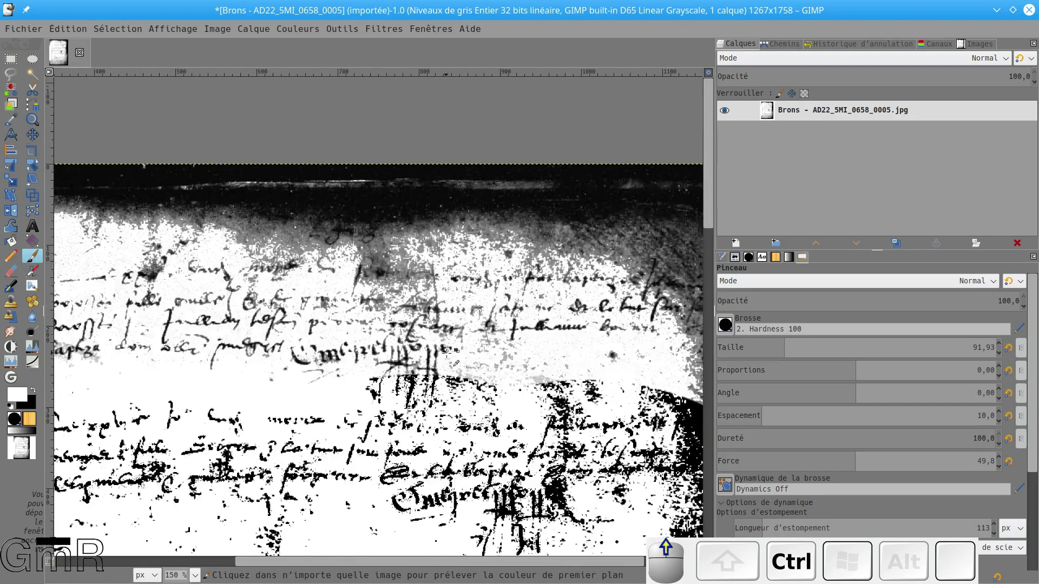